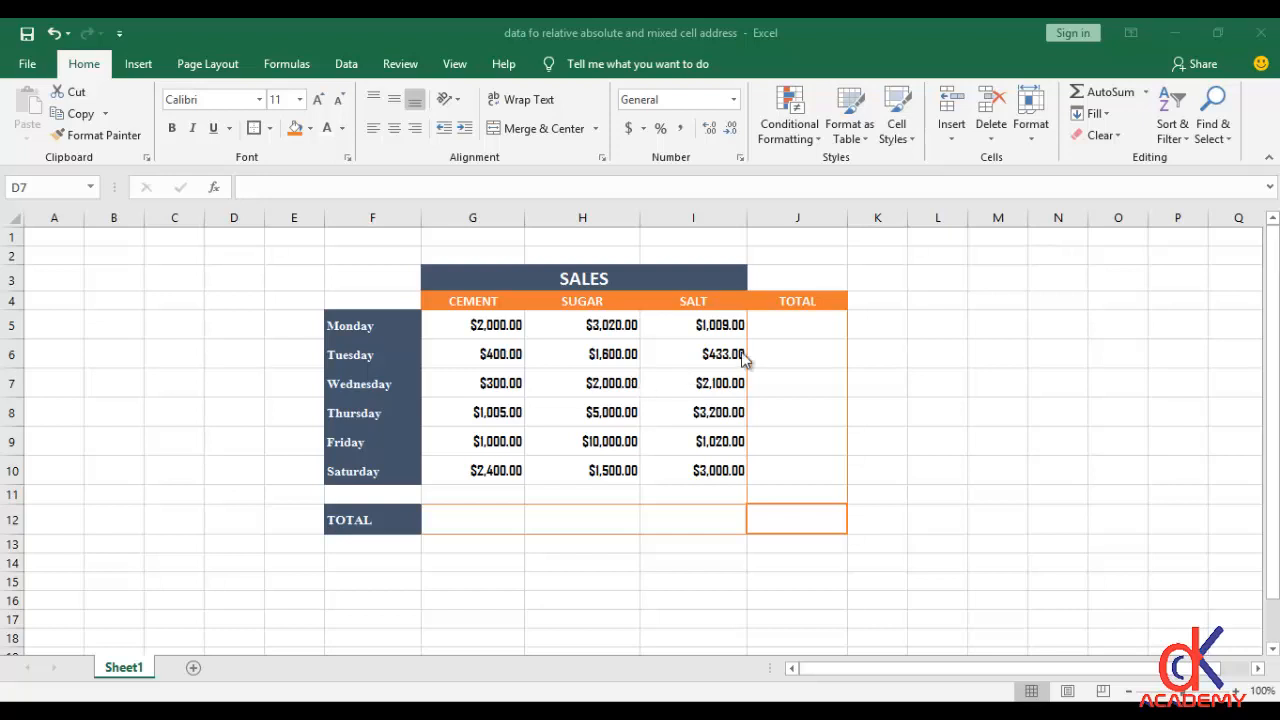
- Total Monday's sales in J5 with =SUM(G5:I5) and fill the formula down through Saturday in J10
left_click(765, 330)
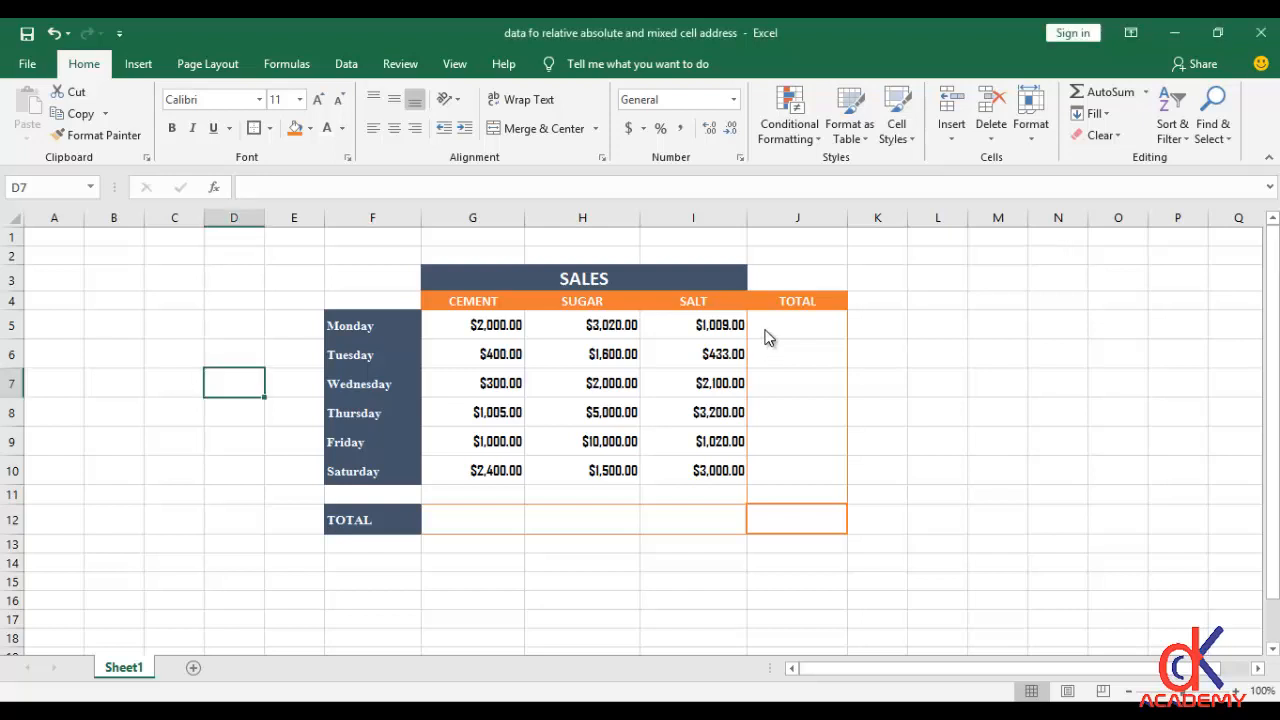
left_click(765, 329)
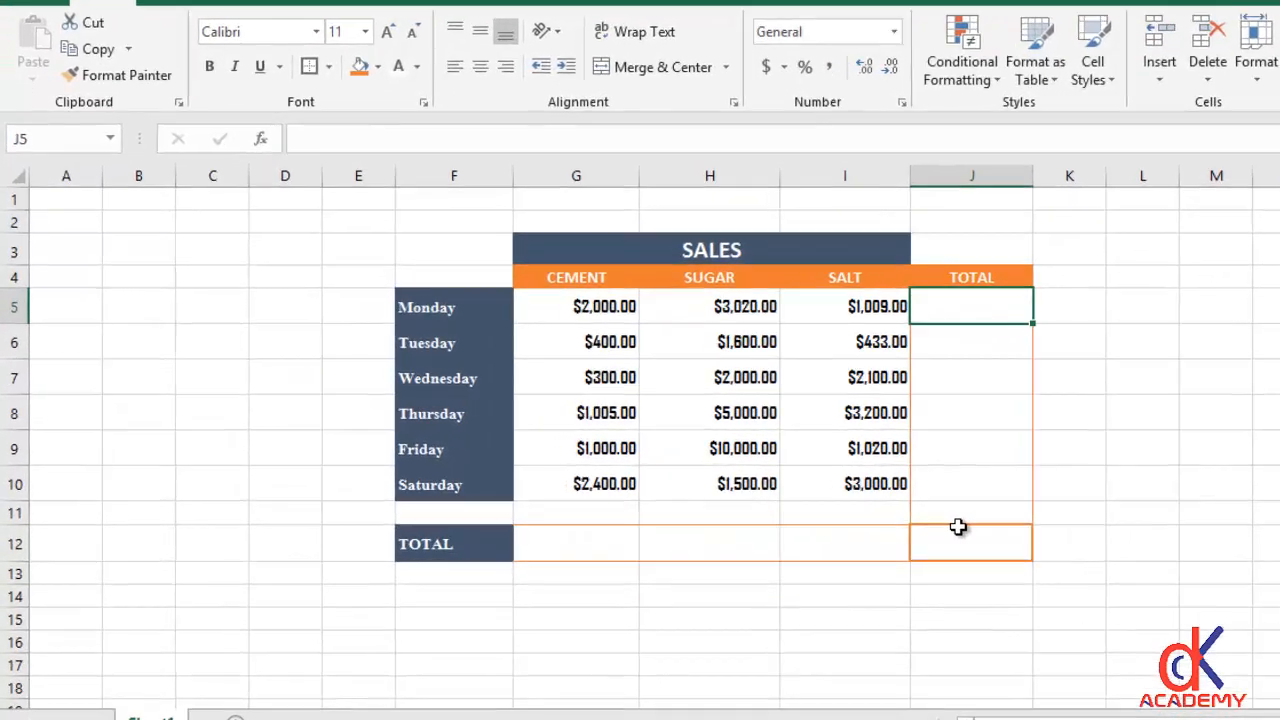
type("=")
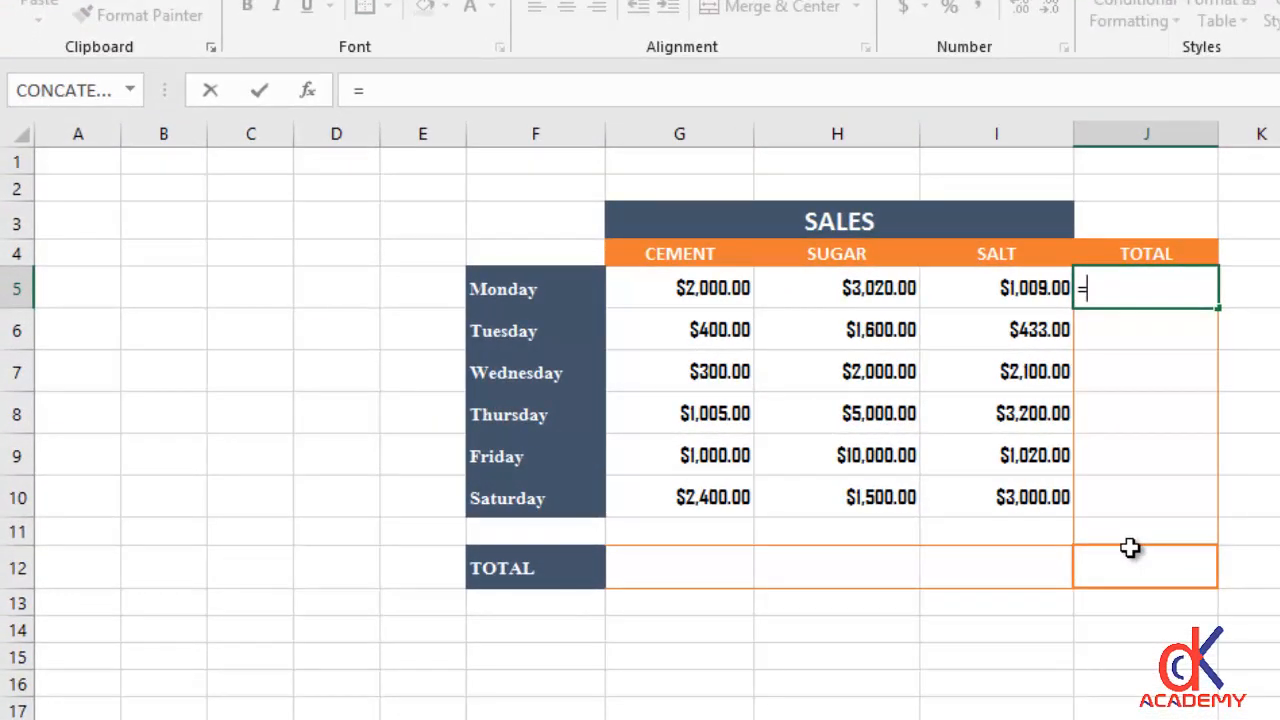
type("SUM")
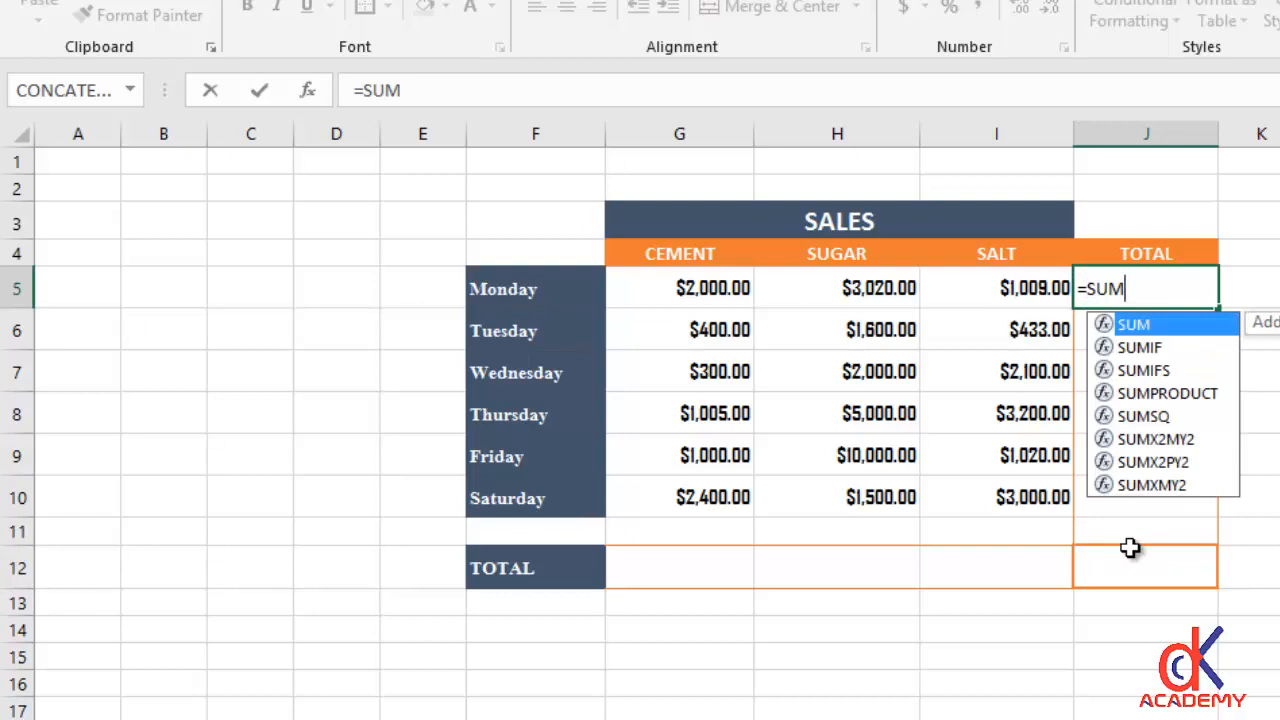
type("()")
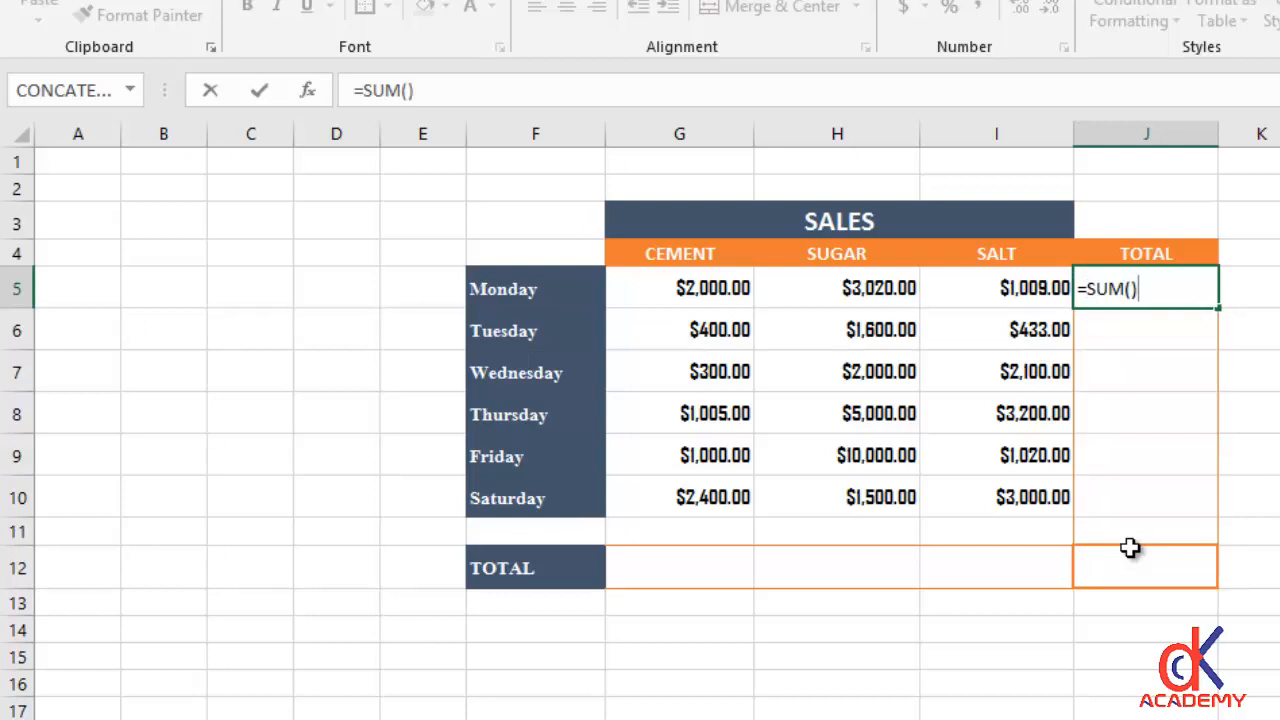
left_click(1132, 288)
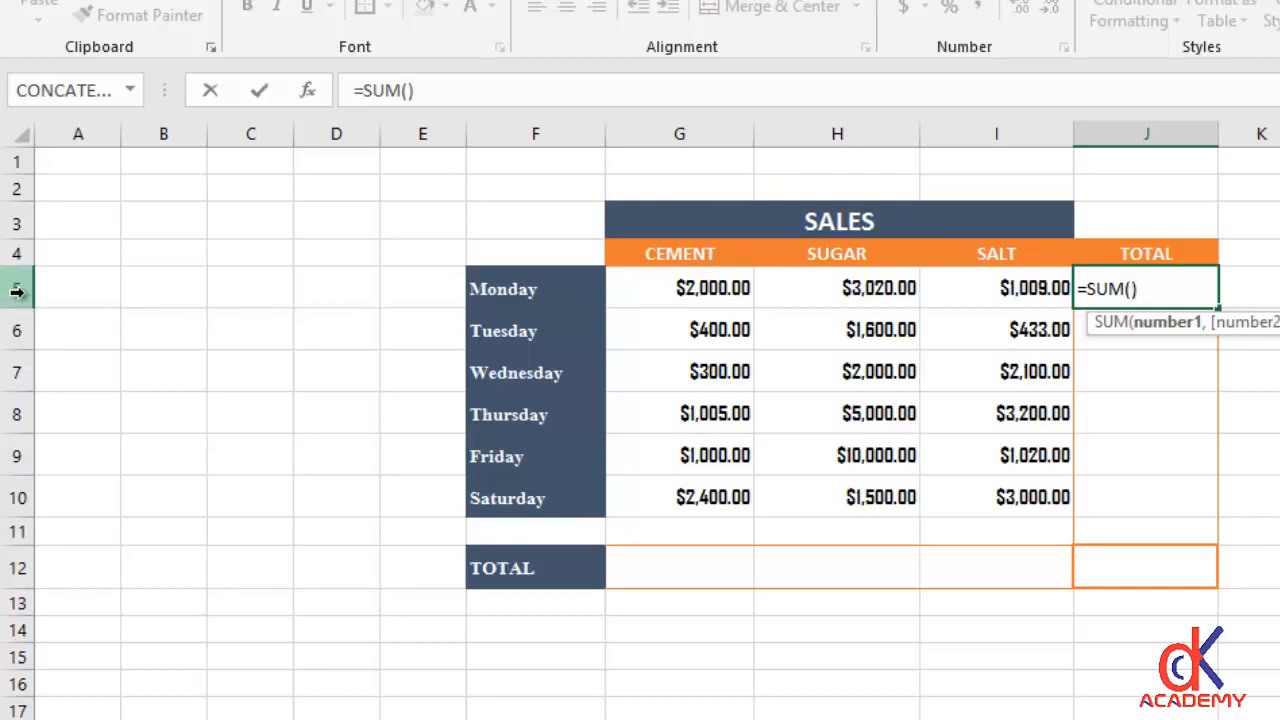
key("Left")
key("Left")
key("Left")
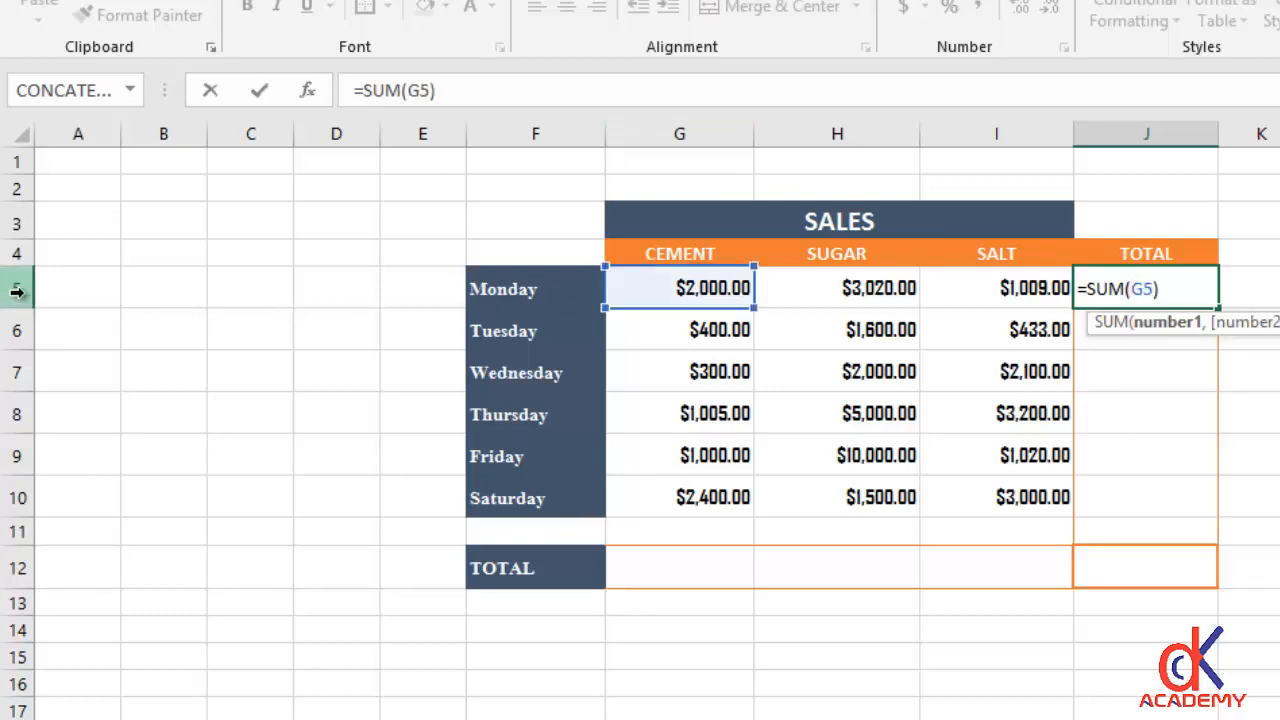
type(":")
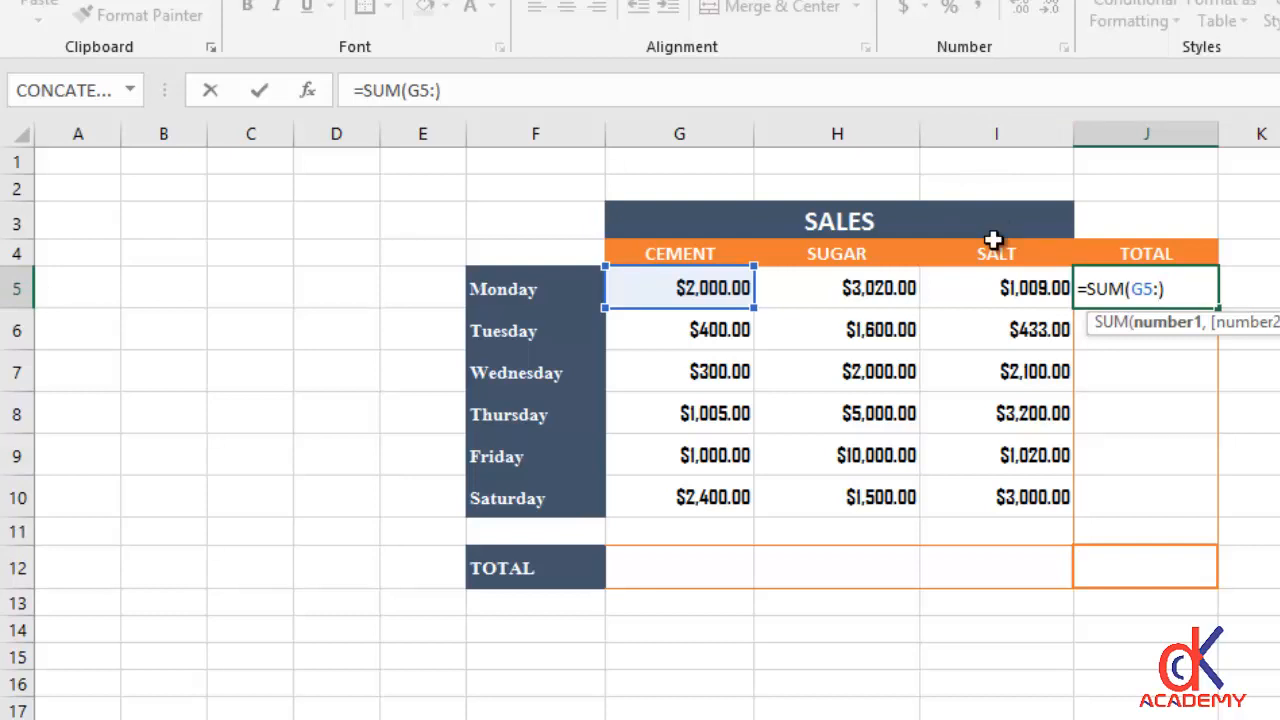
type("I5")
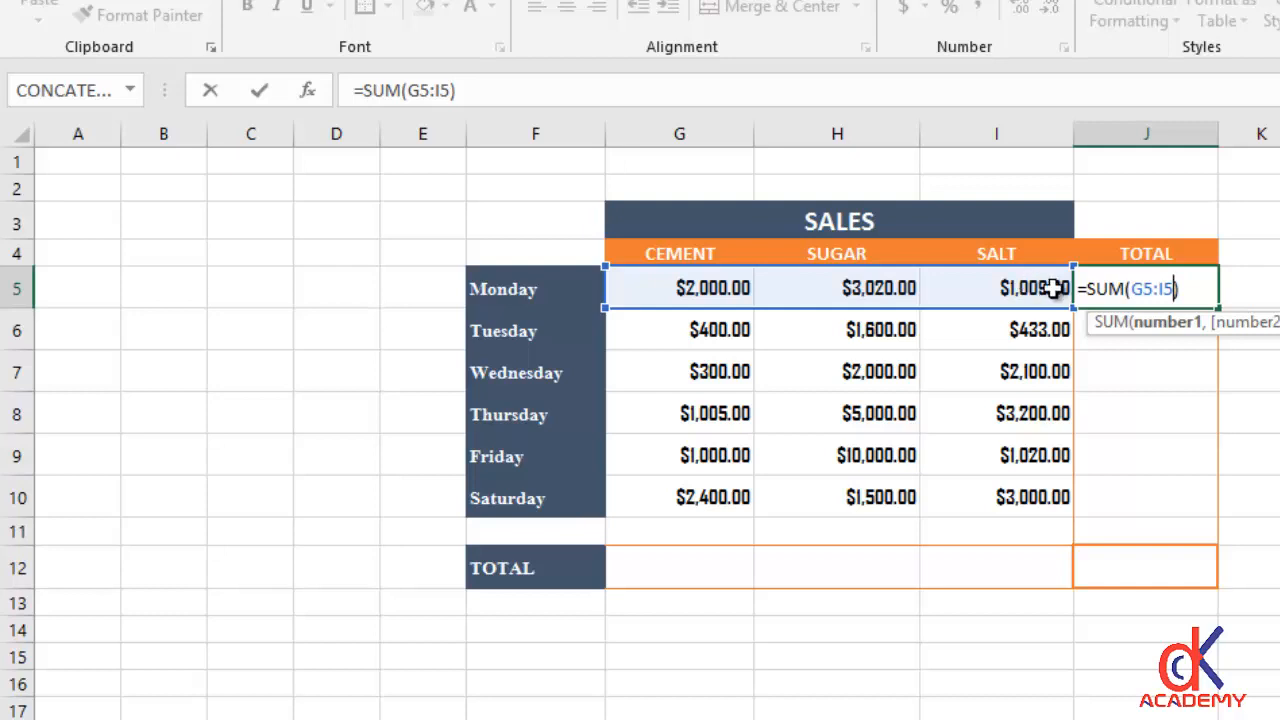
key("Return")
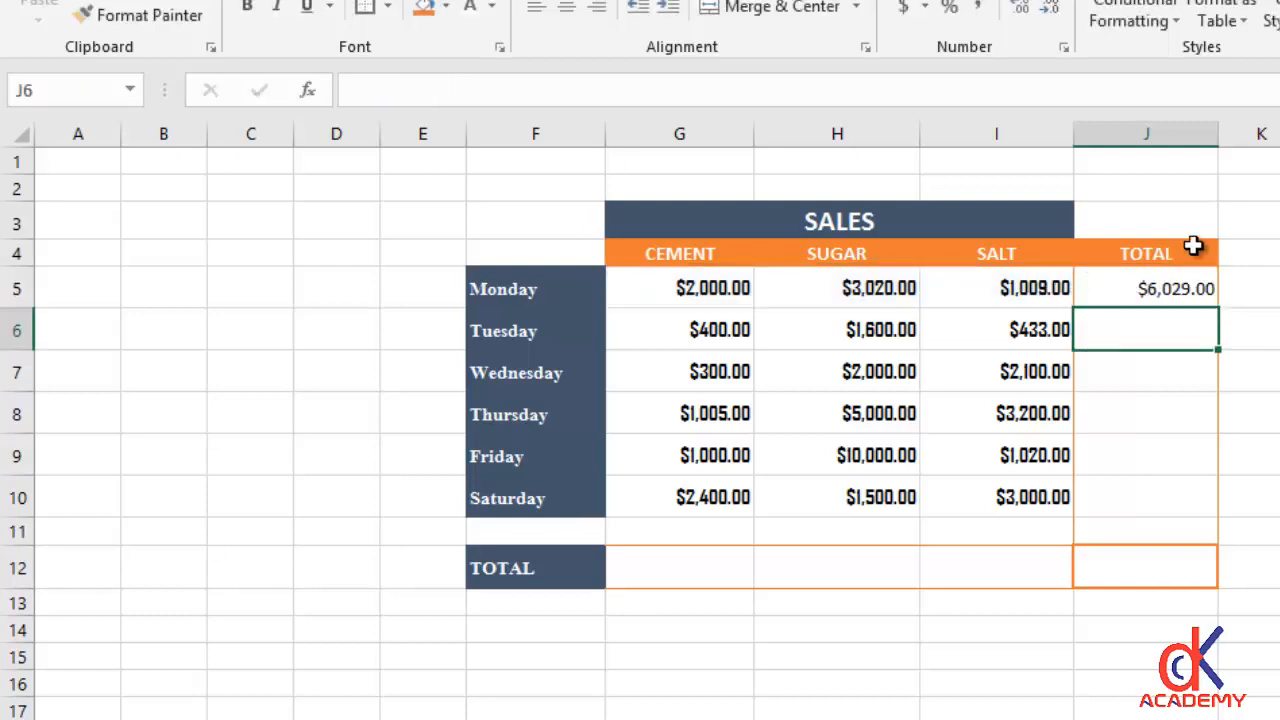
left_click(1160, 288)
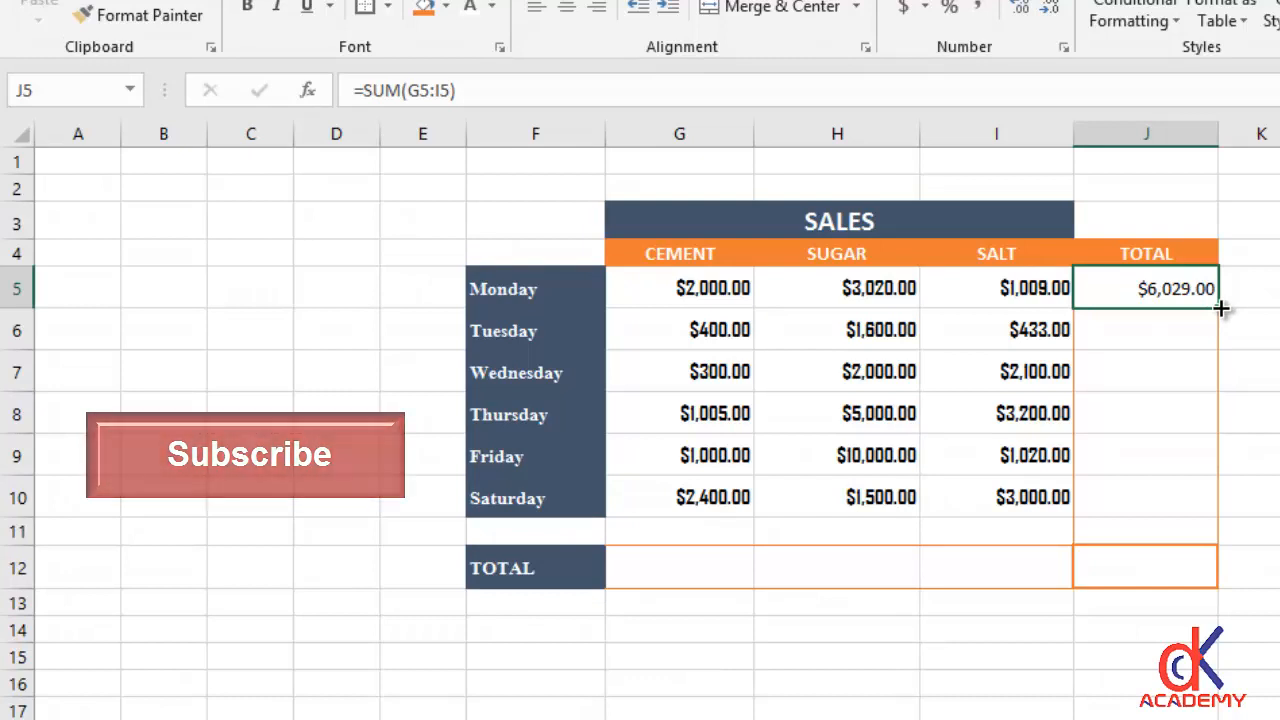
left_click_drag(1220, 309, 1186, 520)
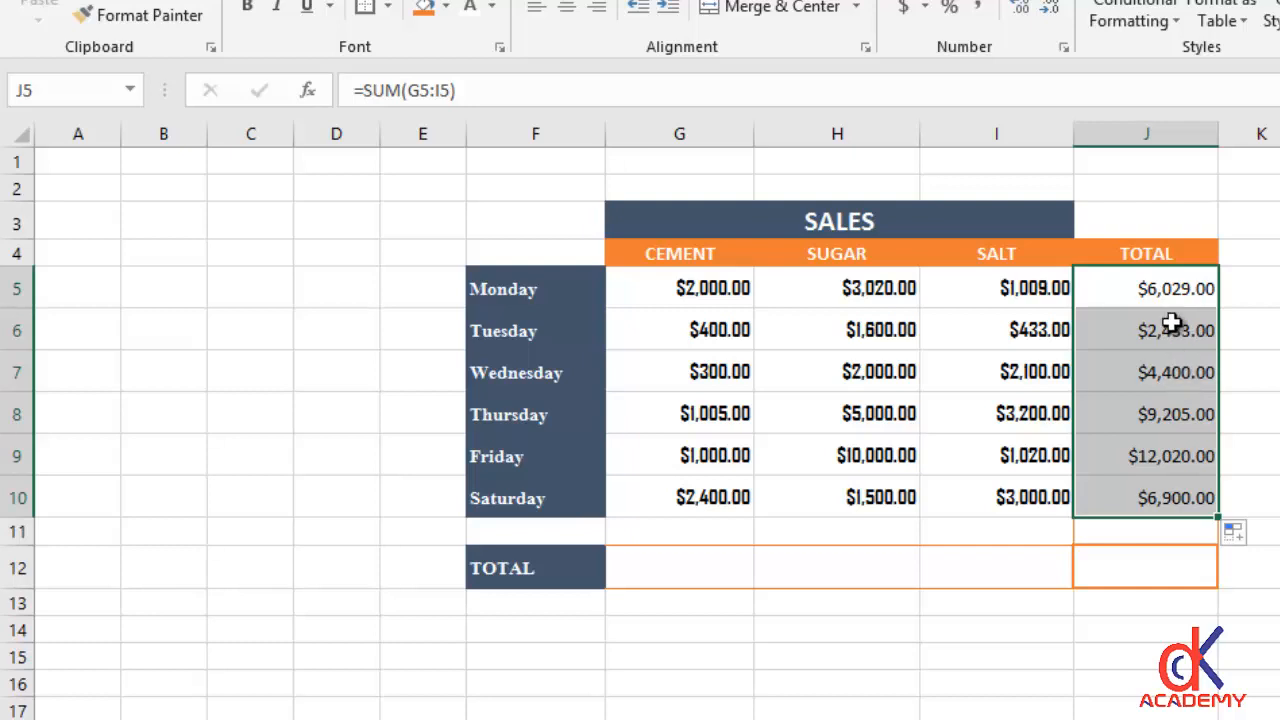
- Examine the formulas in J5 through J10, comparing the cell references in Monday's total with those of the other days
left_click(1170, 291)
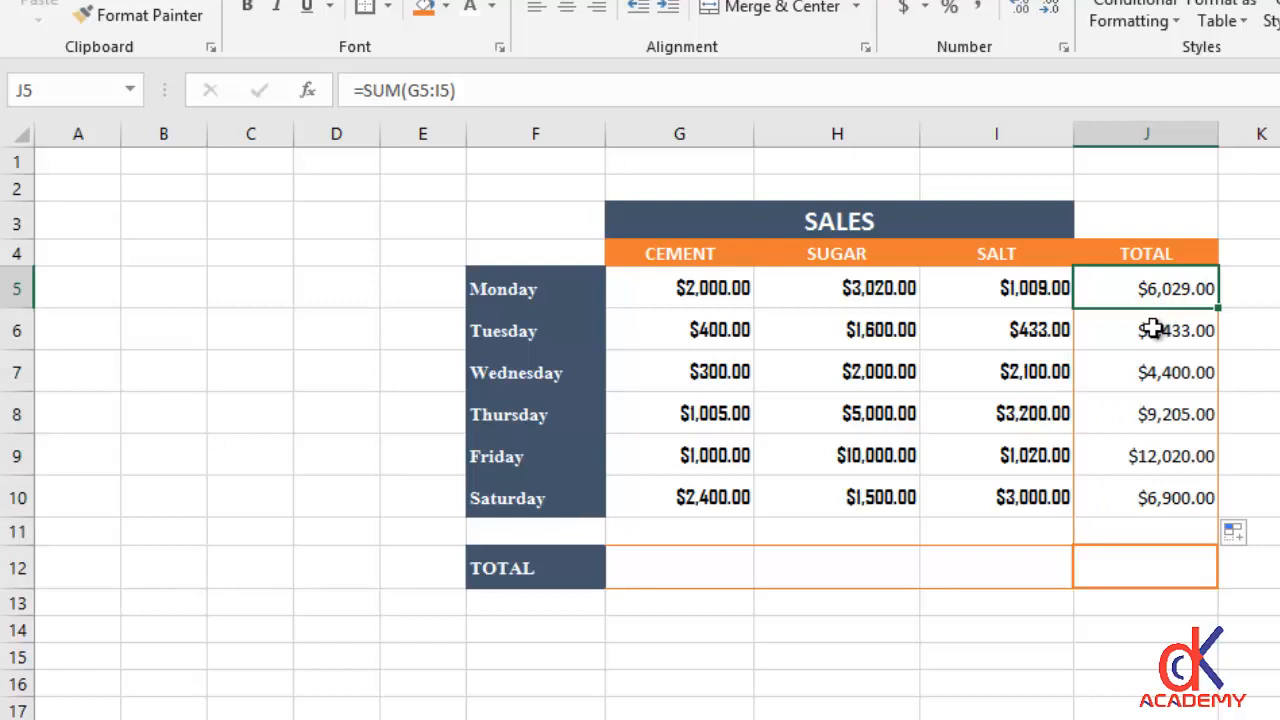
left_click(1146, 330)
left_click(1145, 370)
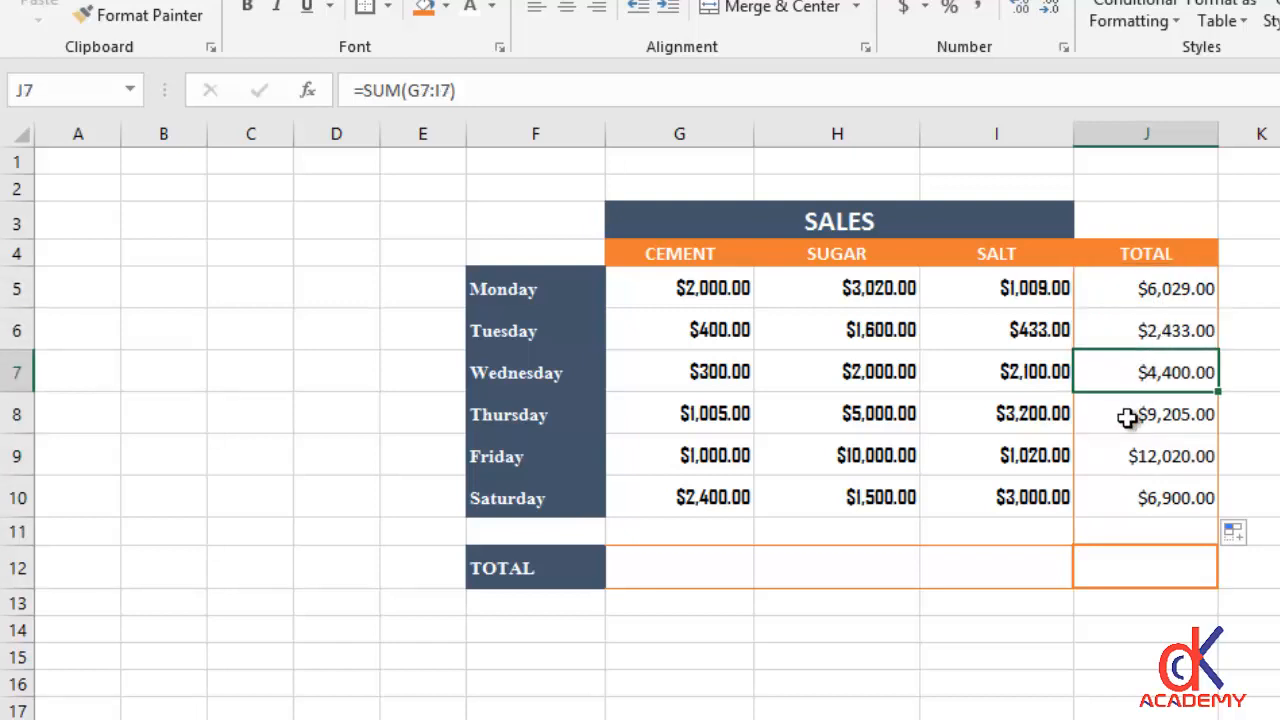
left_click(1131, 417)
left_click(1119, 458)
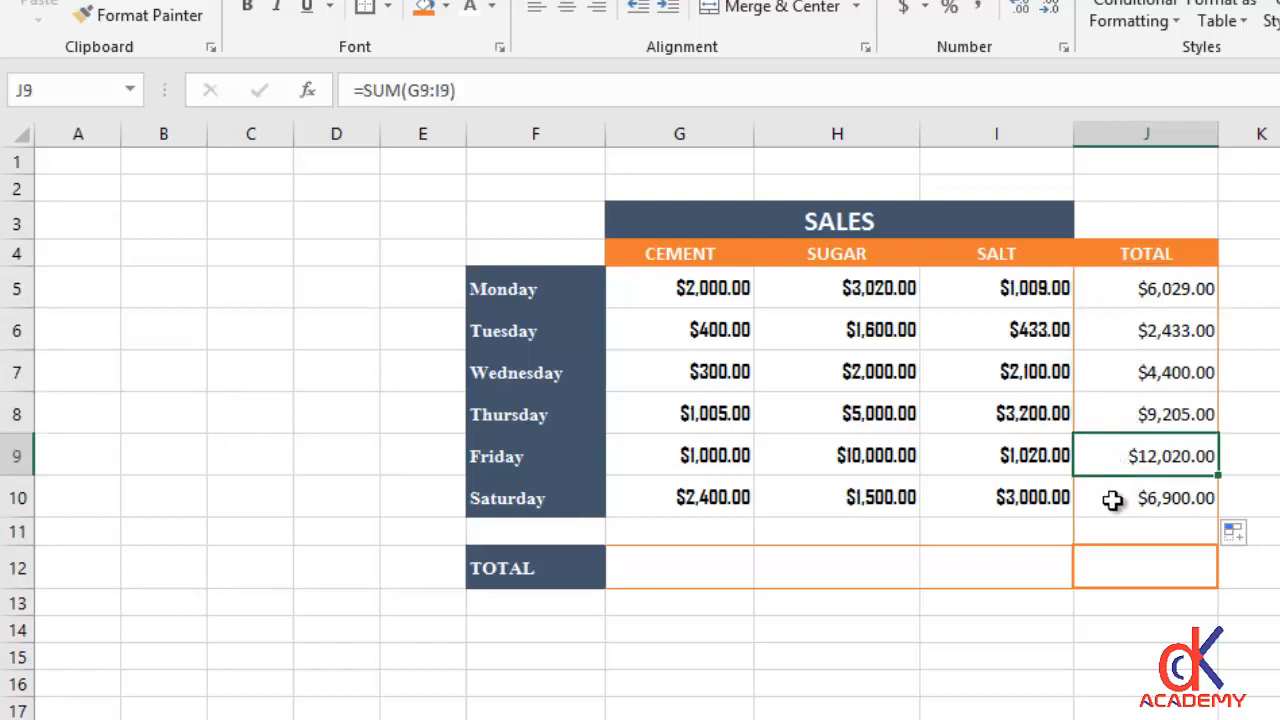
left_click(1113, 500)
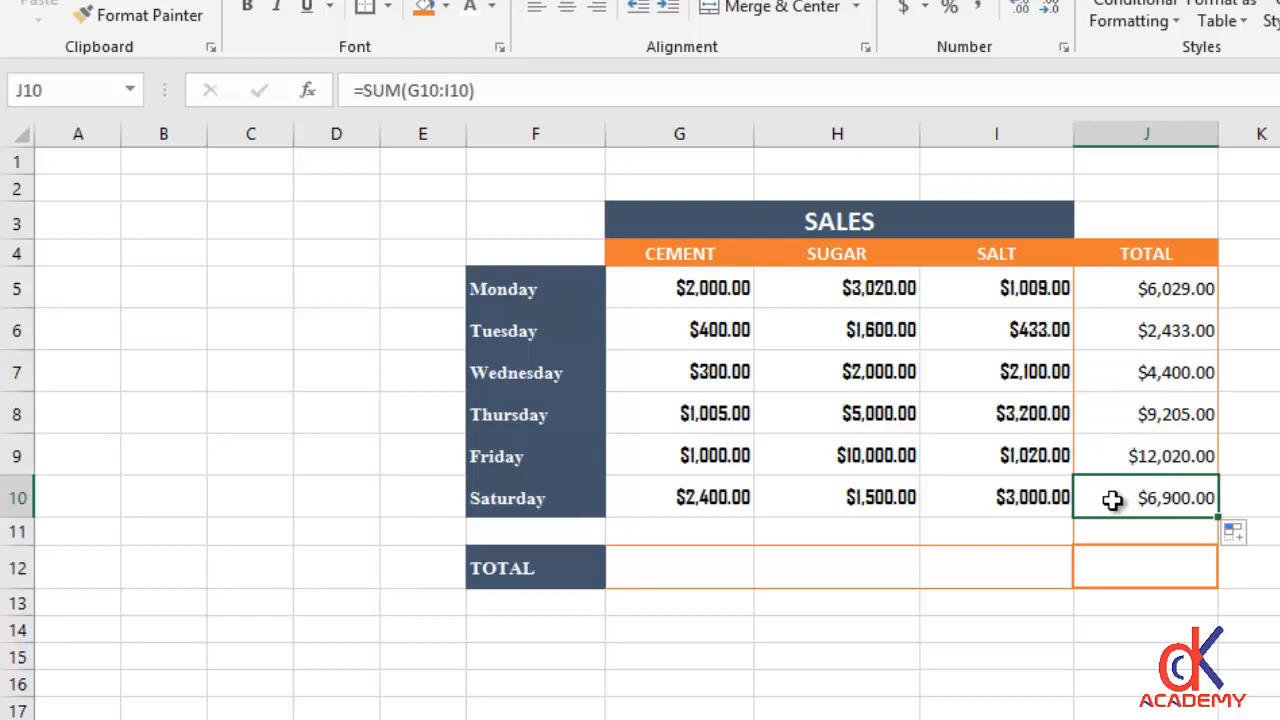
left_click(1207, 290)
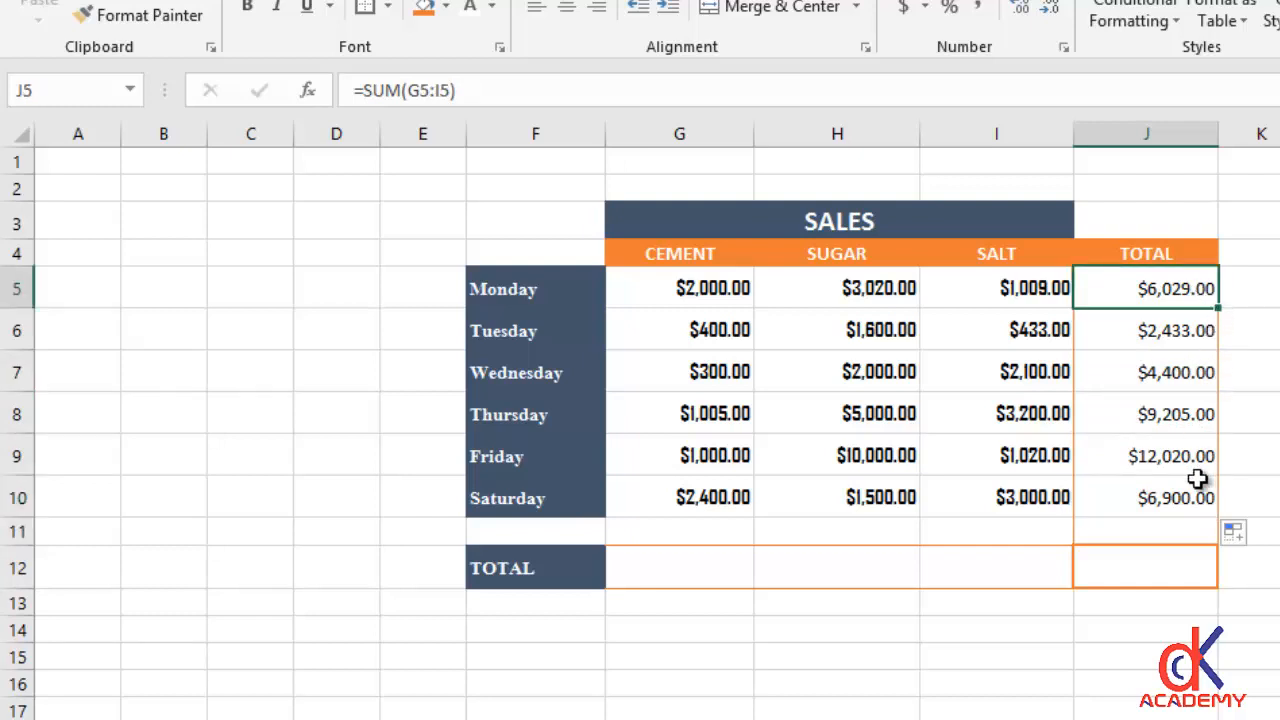
left_click(1167, 338)
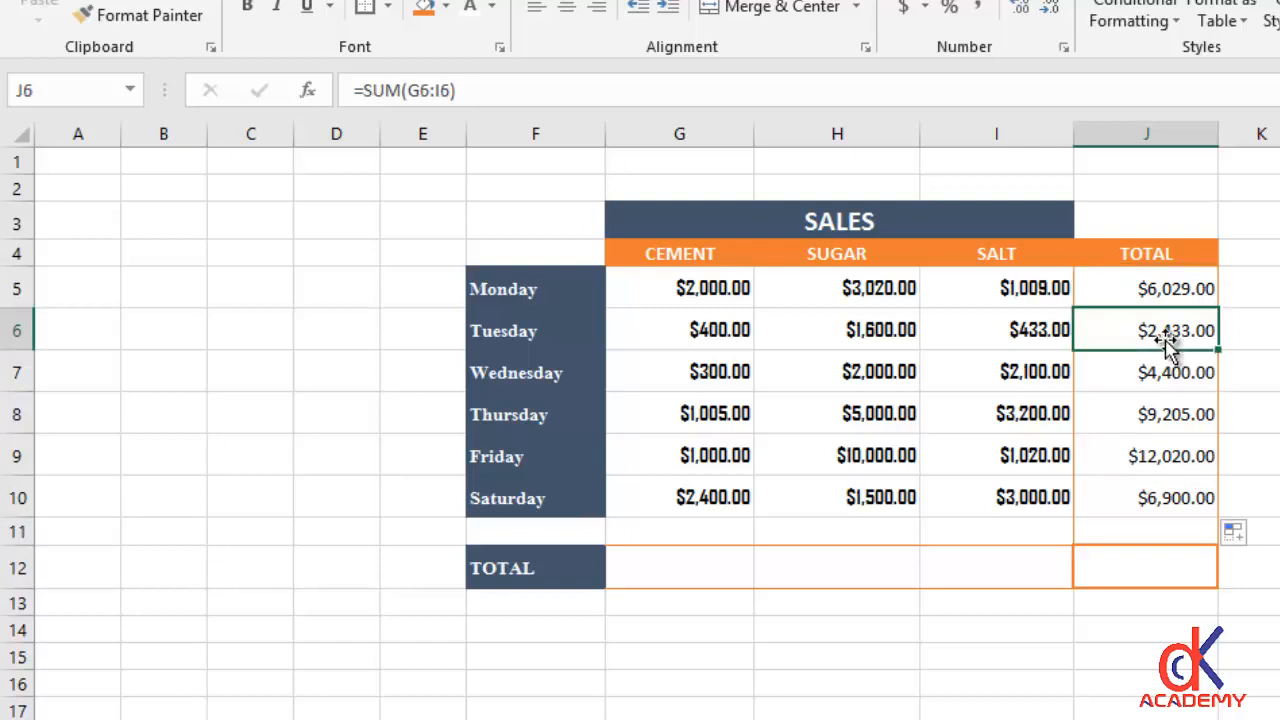
left_click(1158, 372)
left_click(1147, 411)
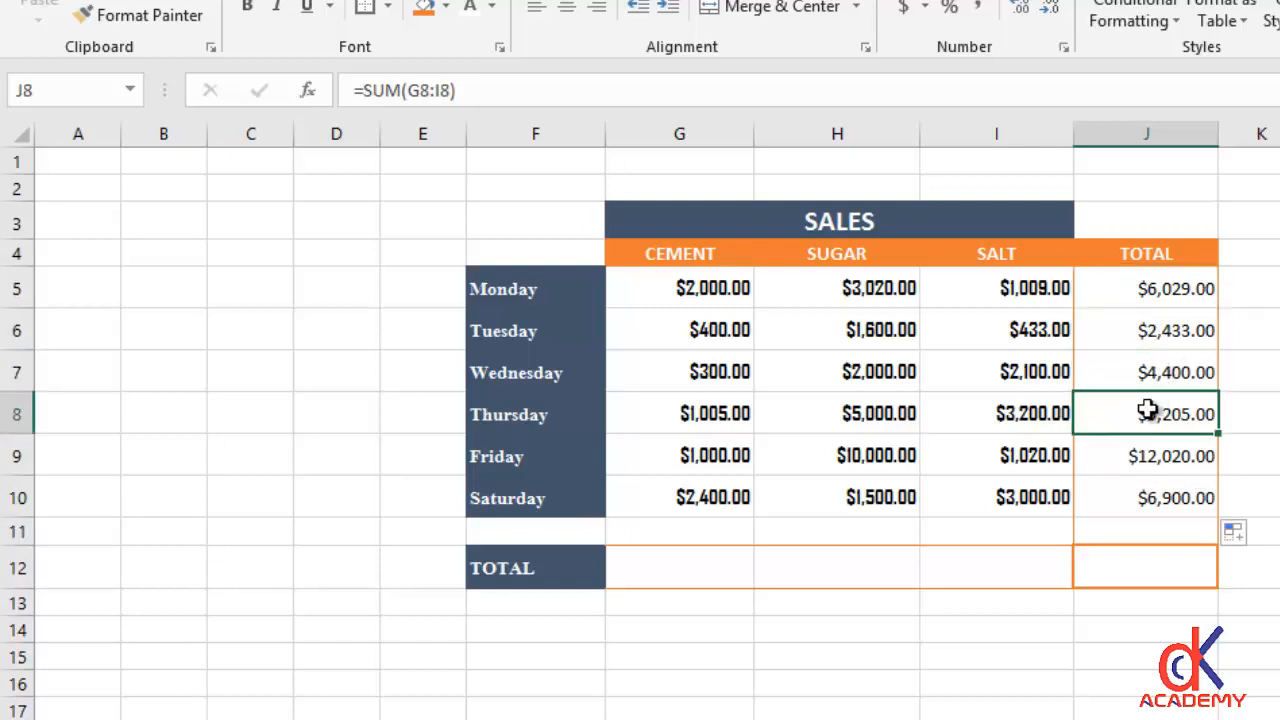
left_click(1176, 292)
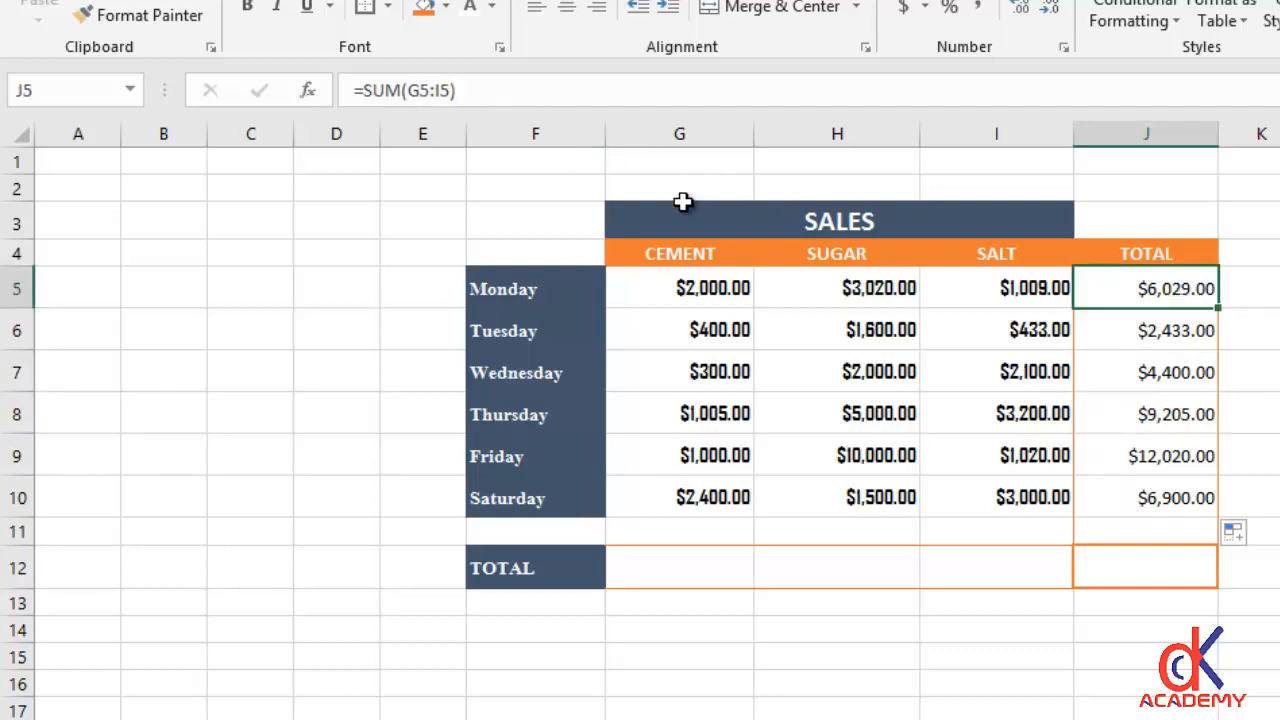
left_click(1165, 374)
left_click(1197, 291)
left_click(1178, 373)
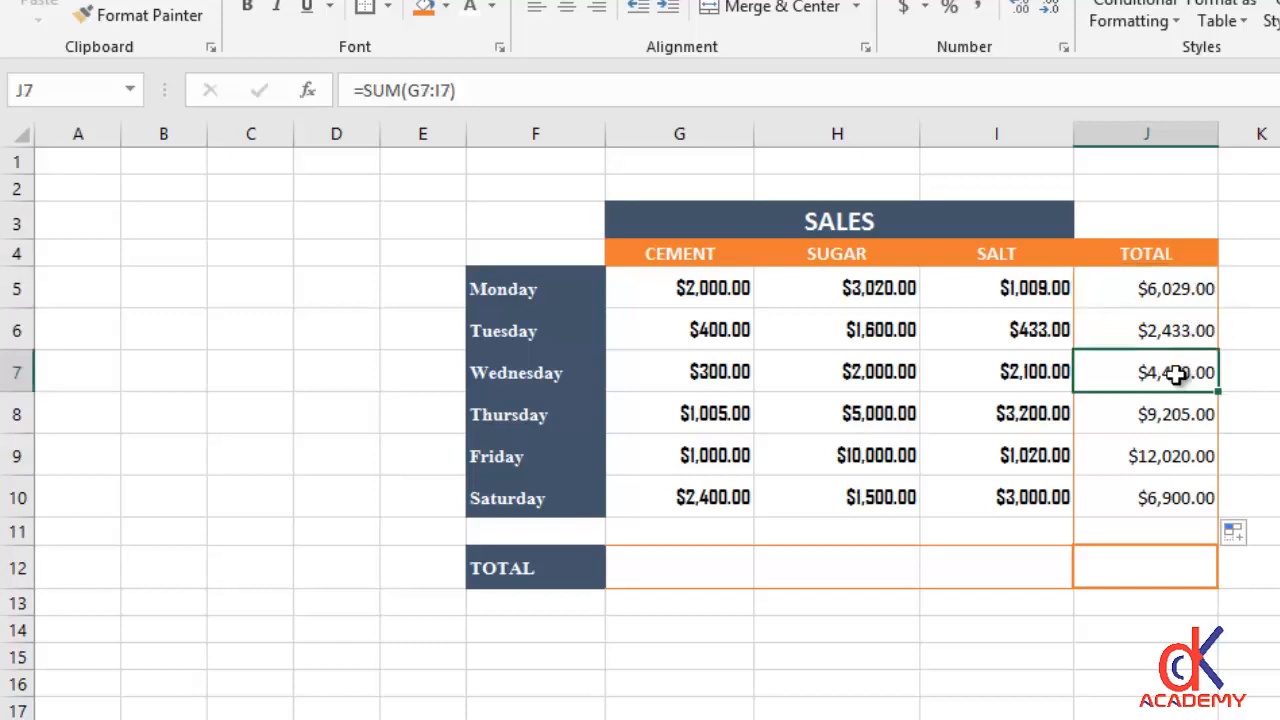
left_click(1168, 291)
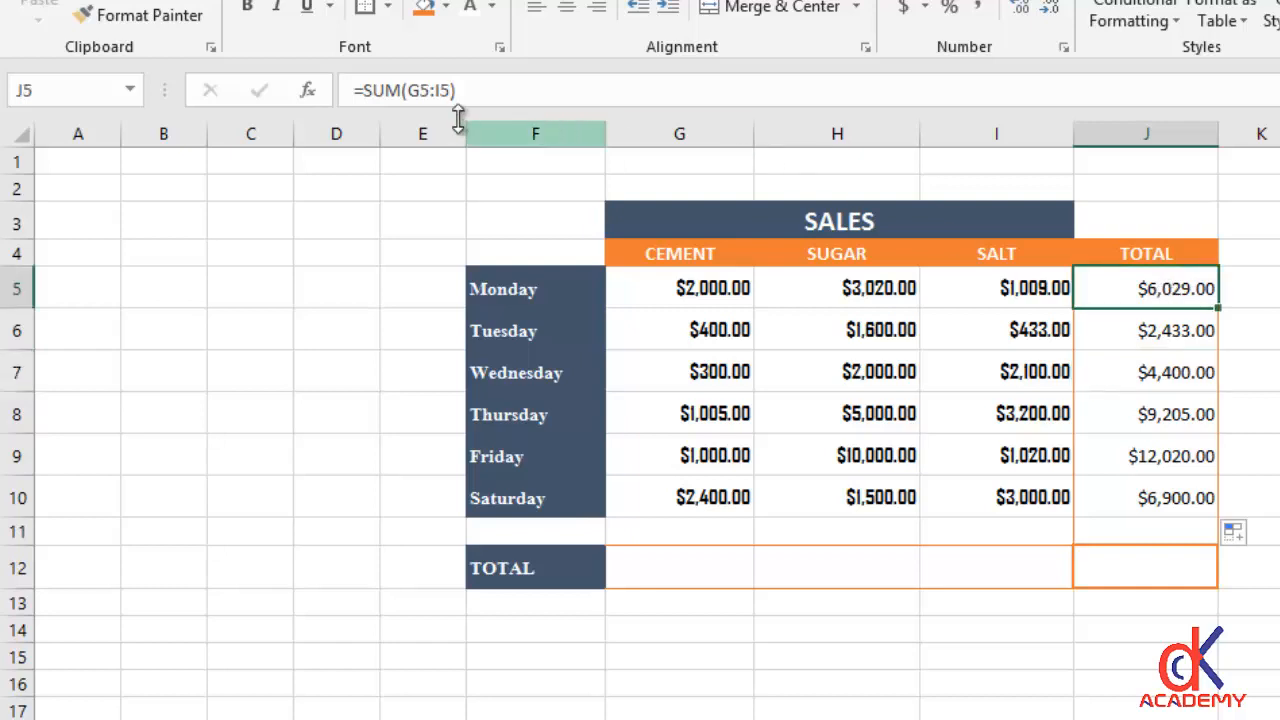
left_click(1125, 373)
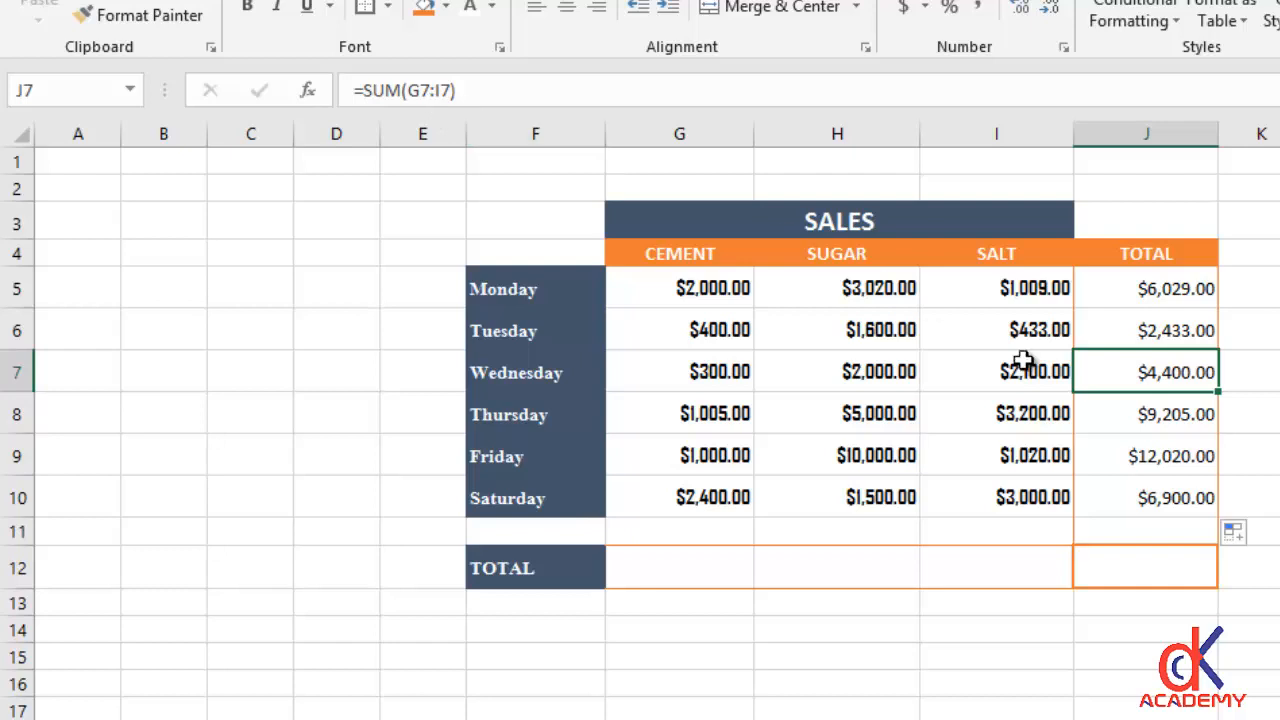
left_click(1132, 458)
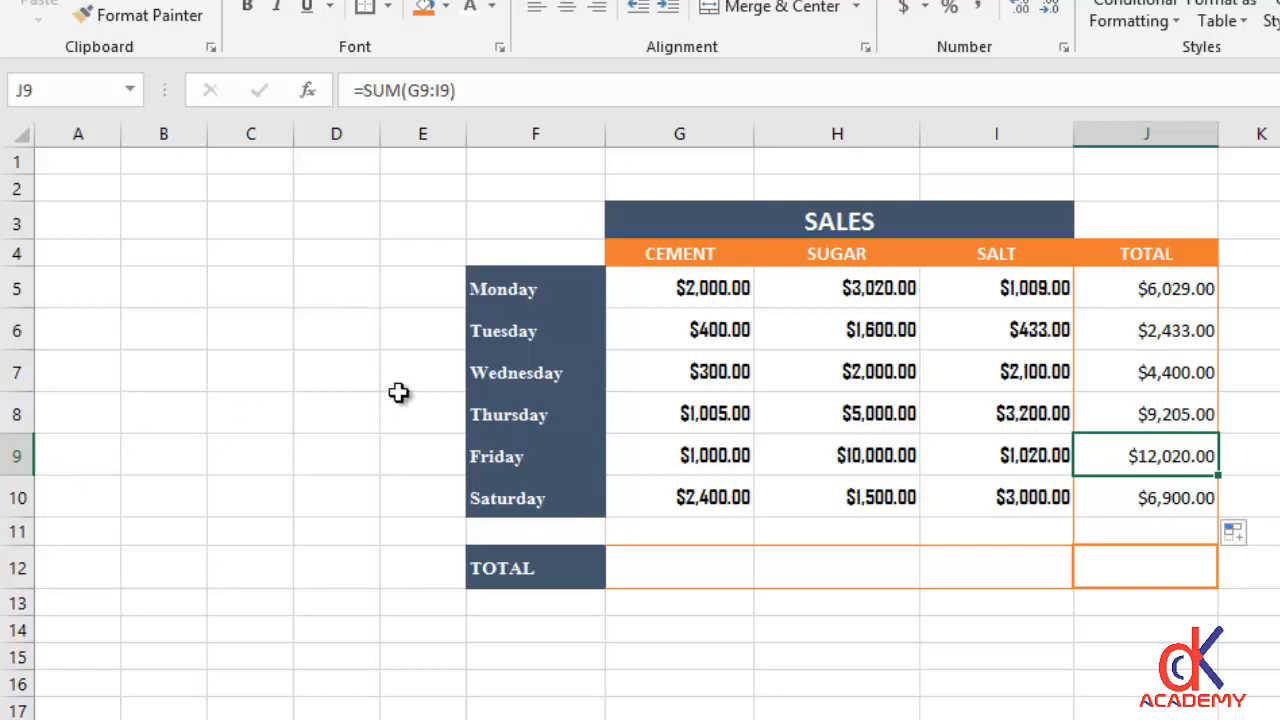
left_click(1181, 290)
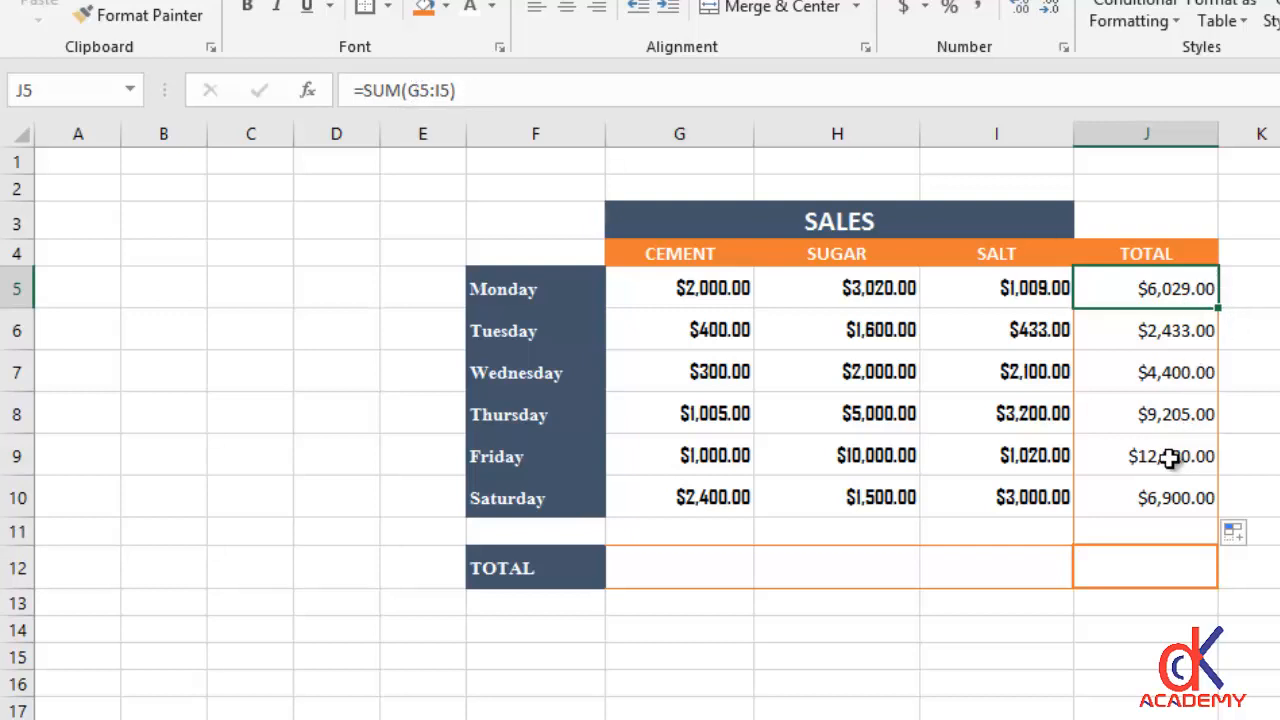
- Total the CEMENT column in G12 with =SUM(G5:G10) and fill the formula across to the SUGAR and SALT totals
left_click(686, 567)
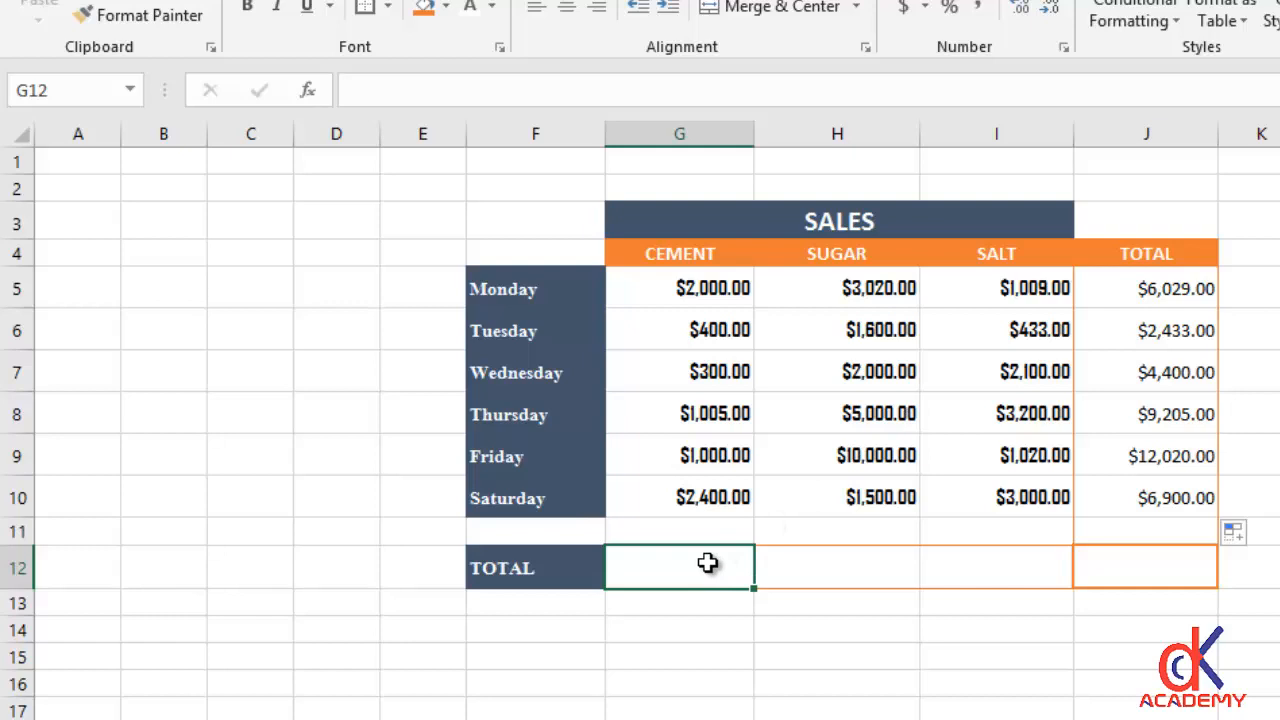
type("=SUM")
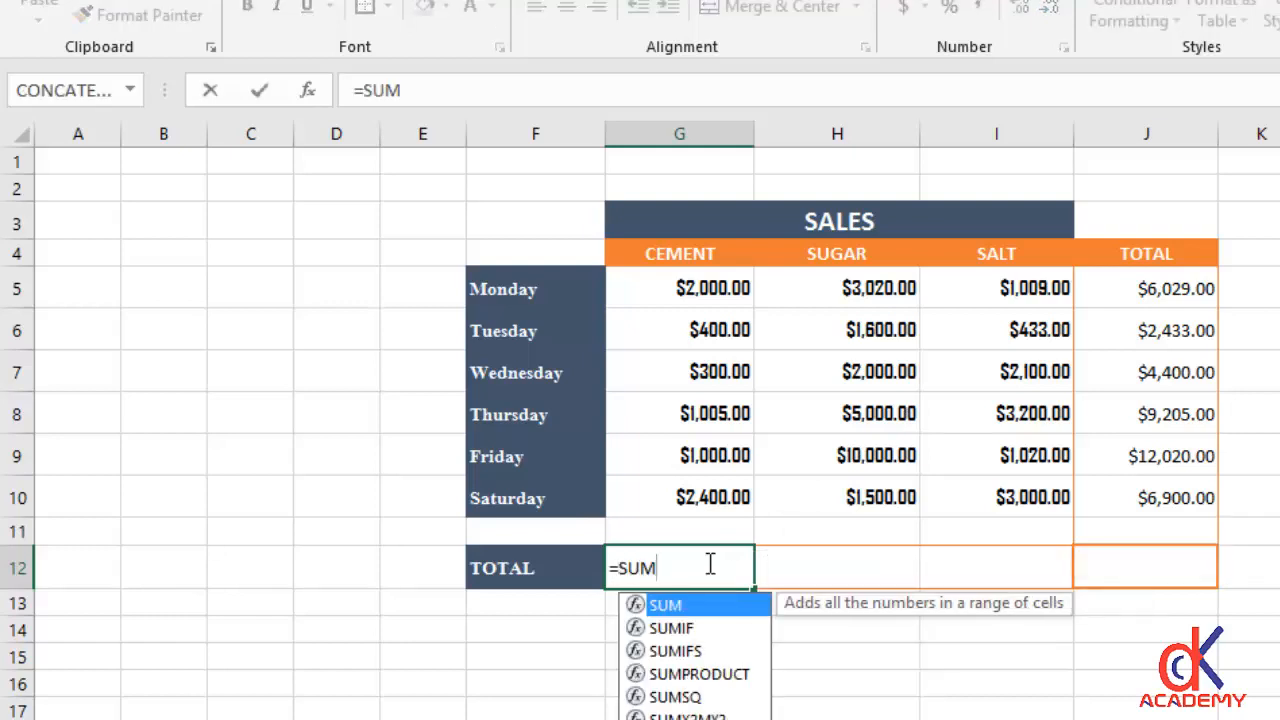
type("()")
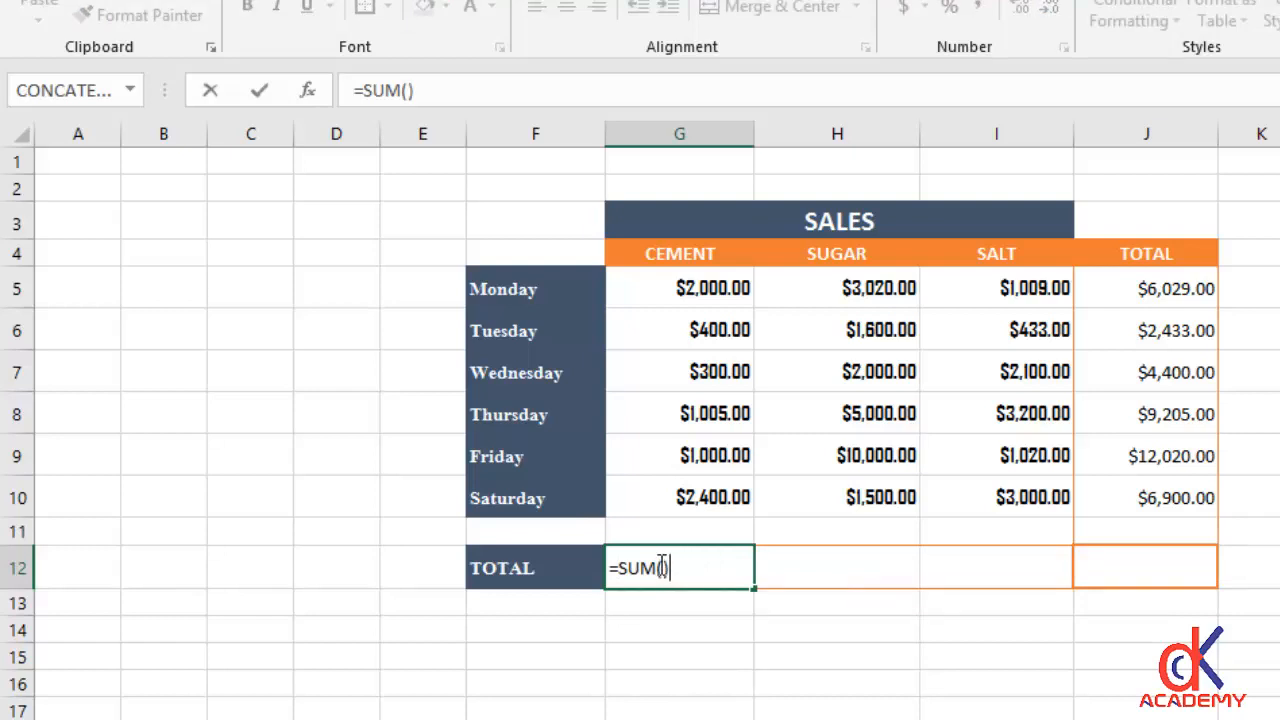
left_click(665, 568)
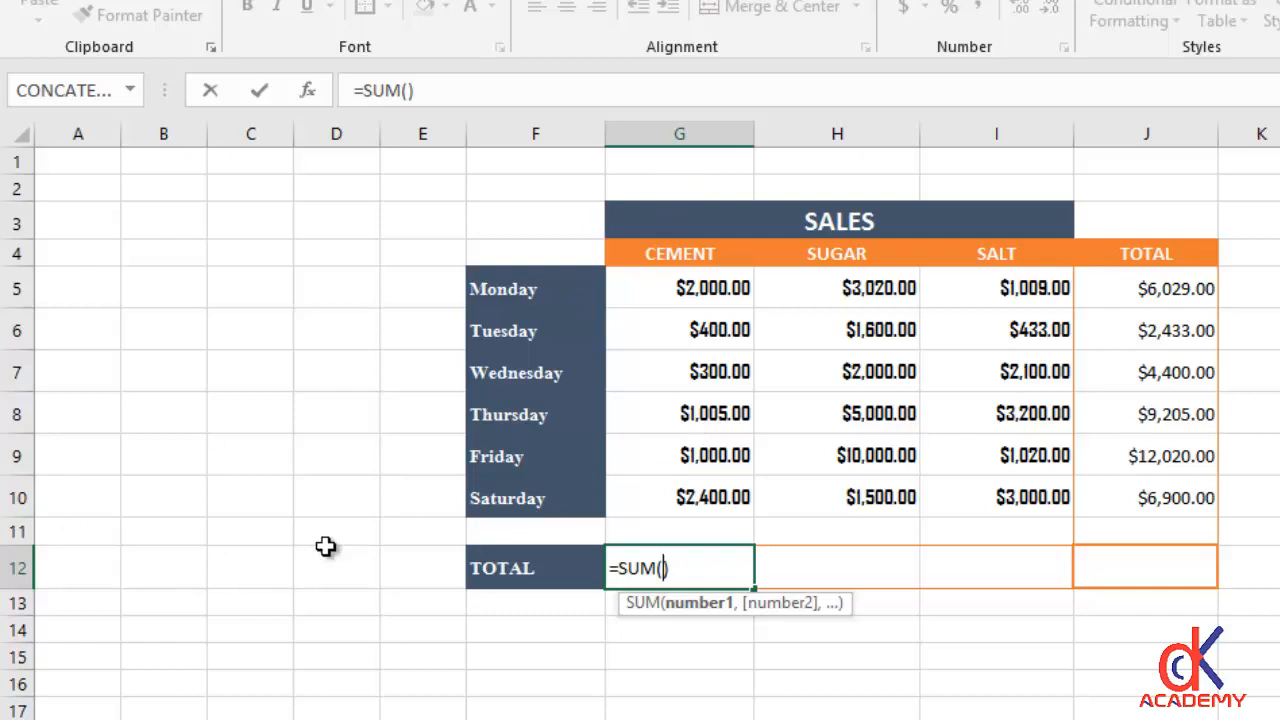
type("G5")
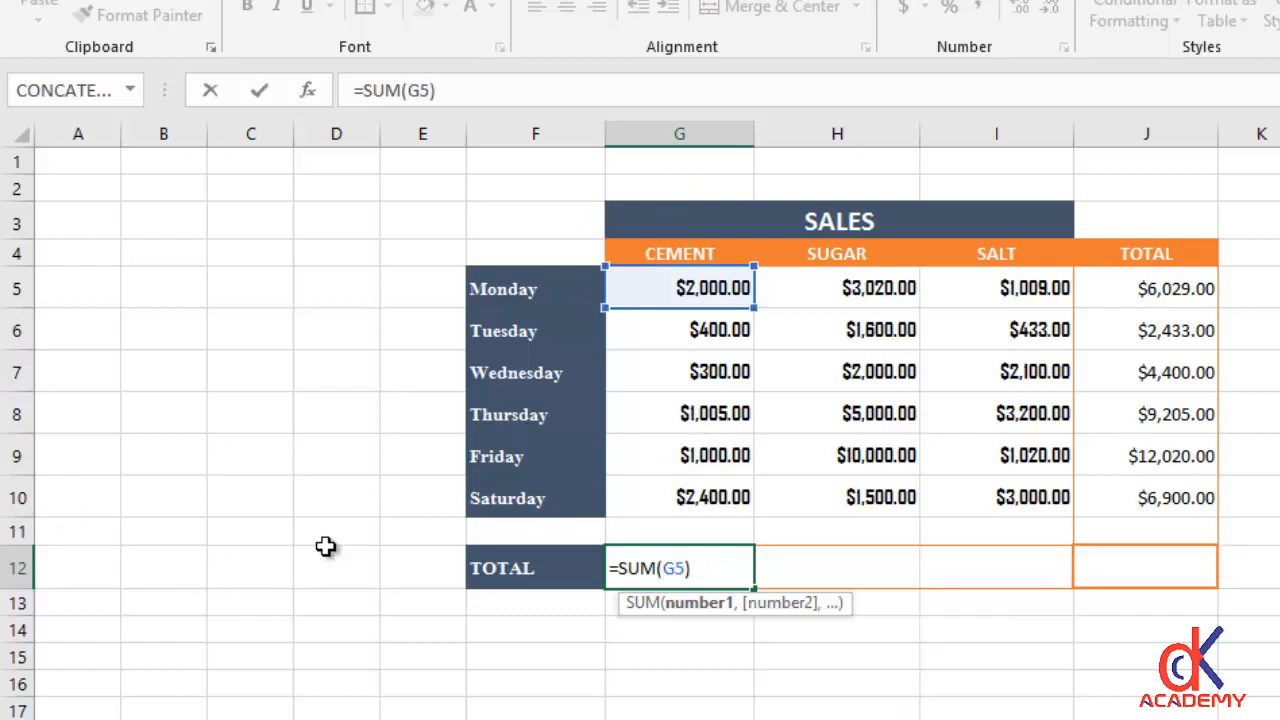
type(":G1")
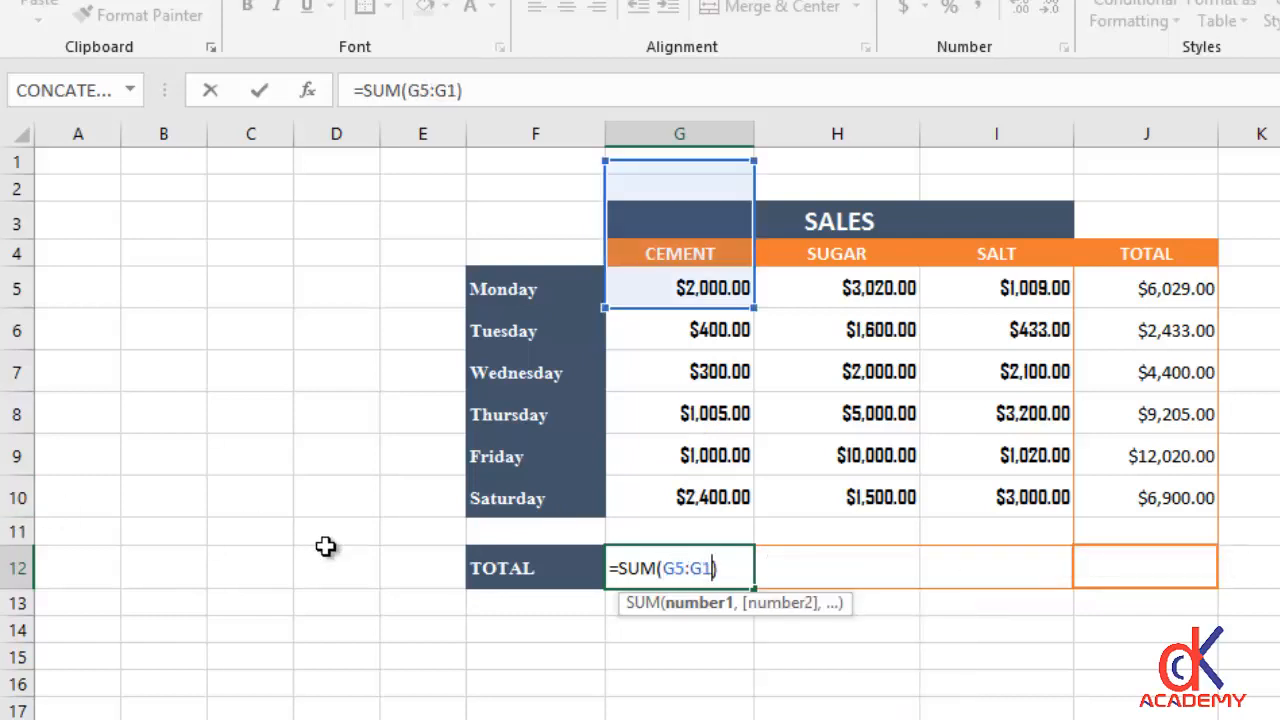
type("0")
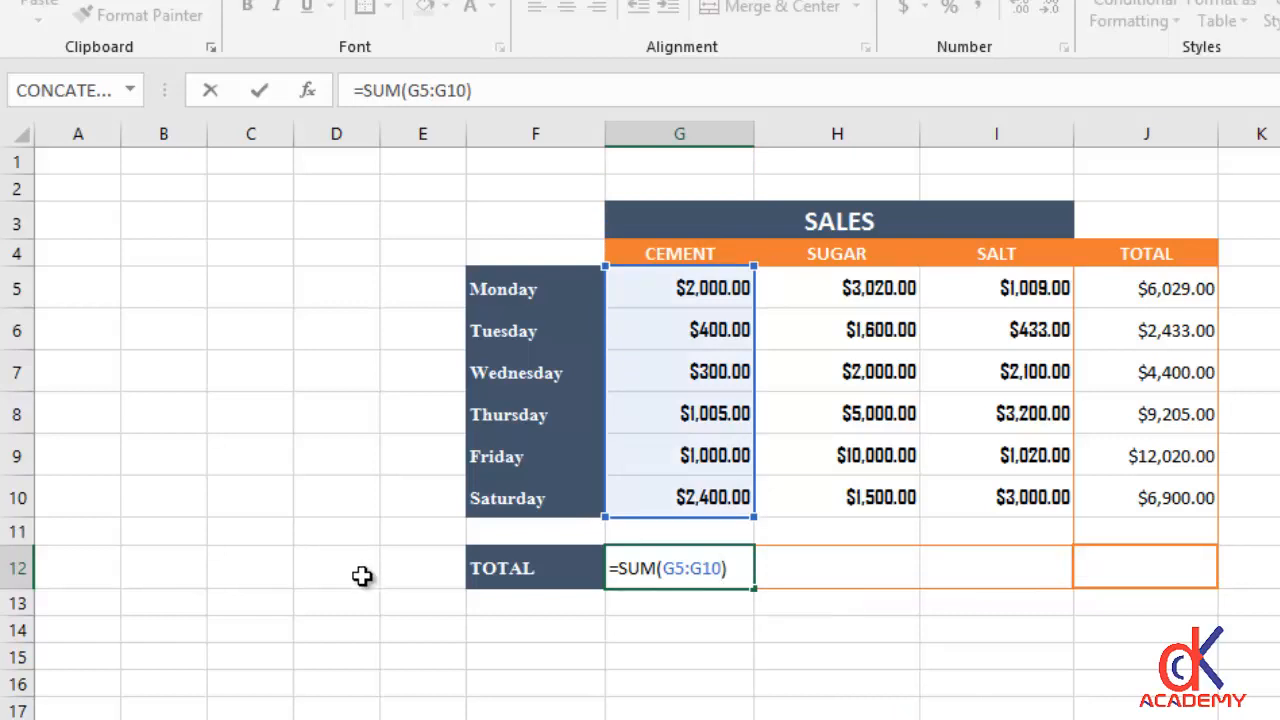
key("Return")
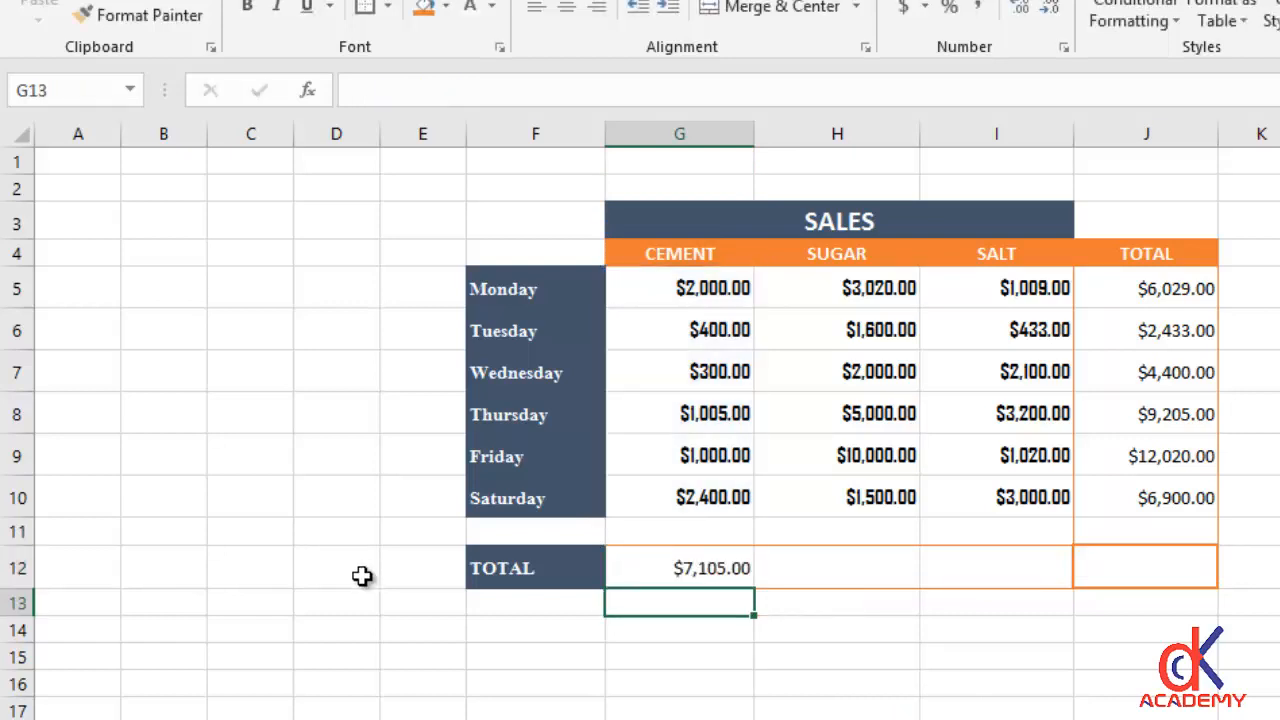
left_click(733, 568)
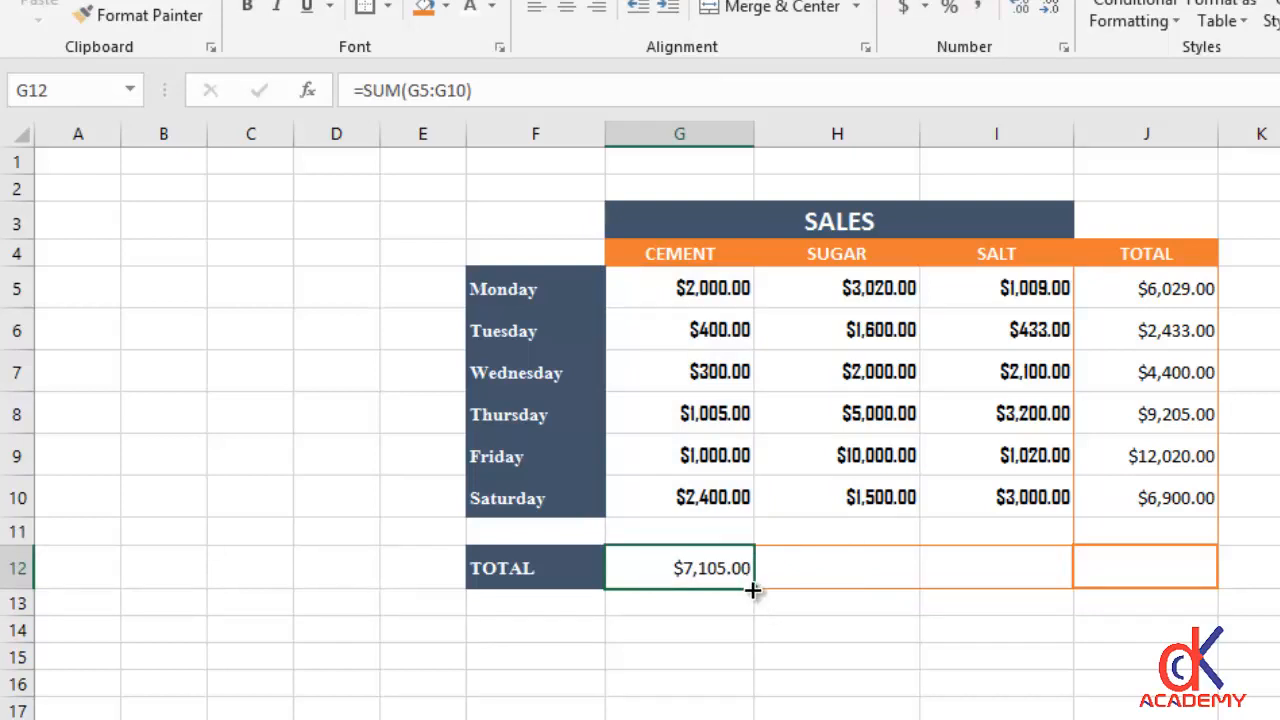
left_click_drag(752, 590, 1024, 581)
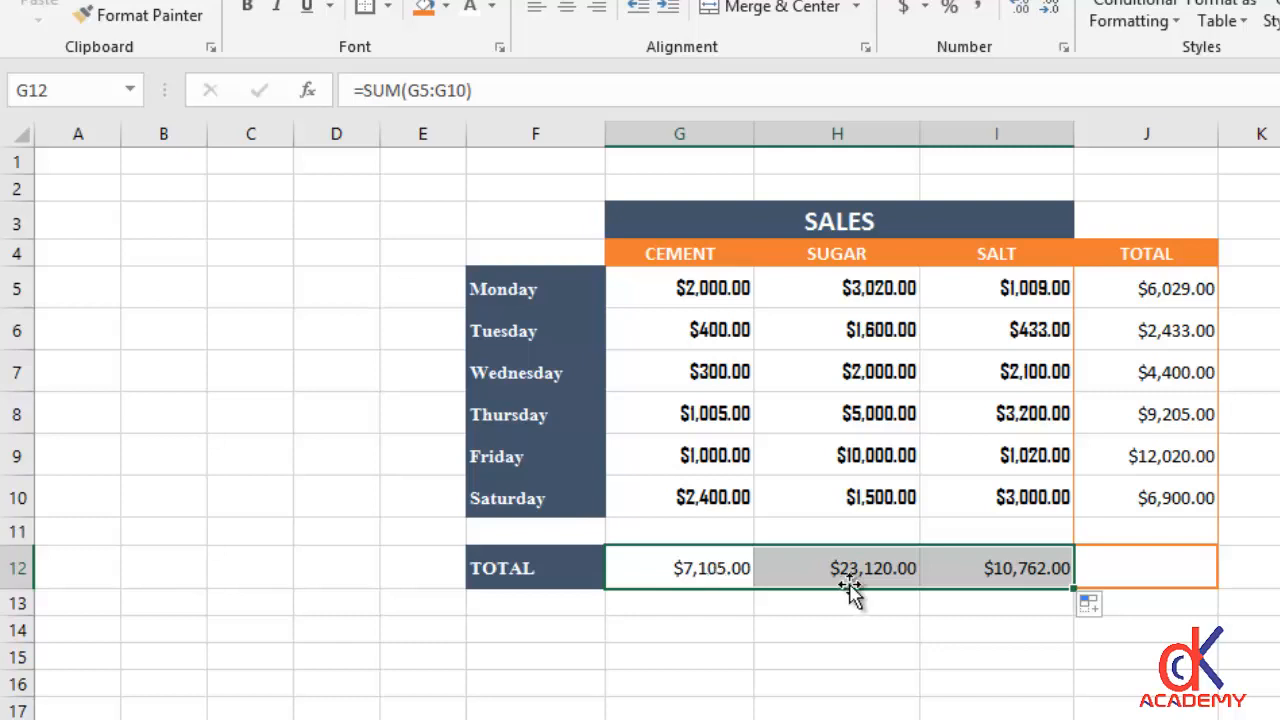
- Widen column K and enter the heading TOTAL 2 in K4, beside the TOTAL heading
left_click(960, 569)
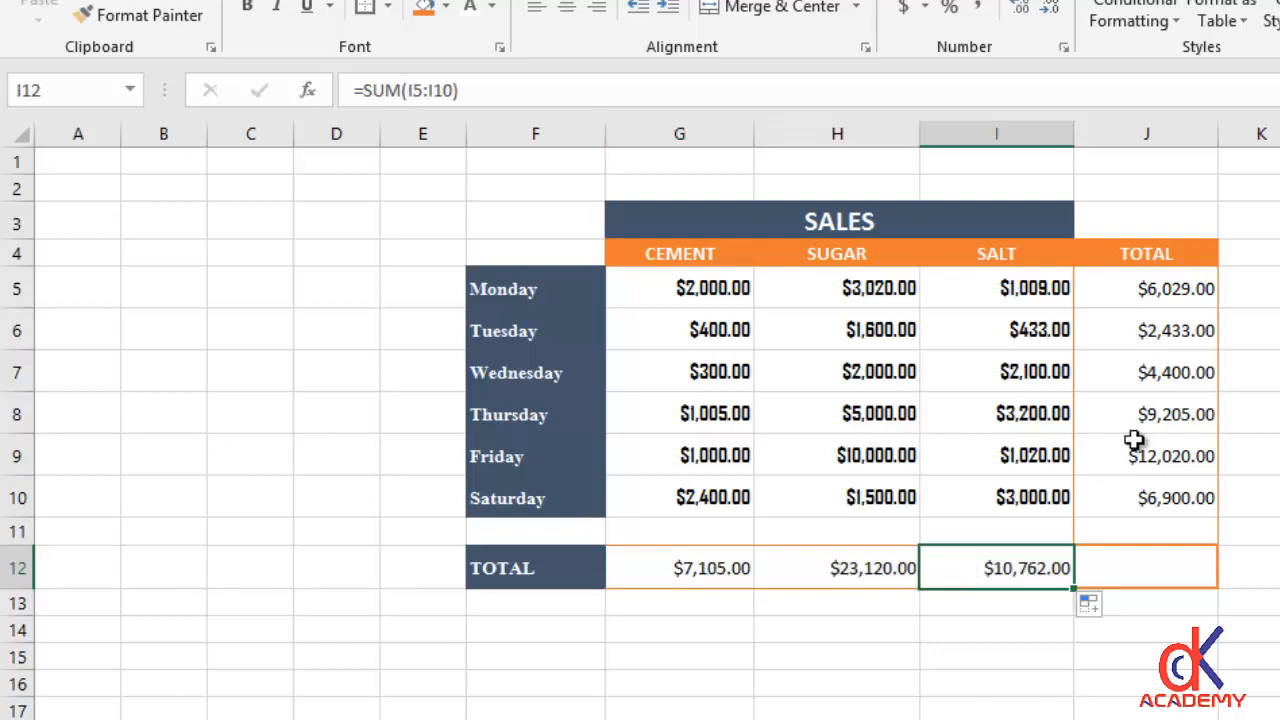
left_click(1155, 380)
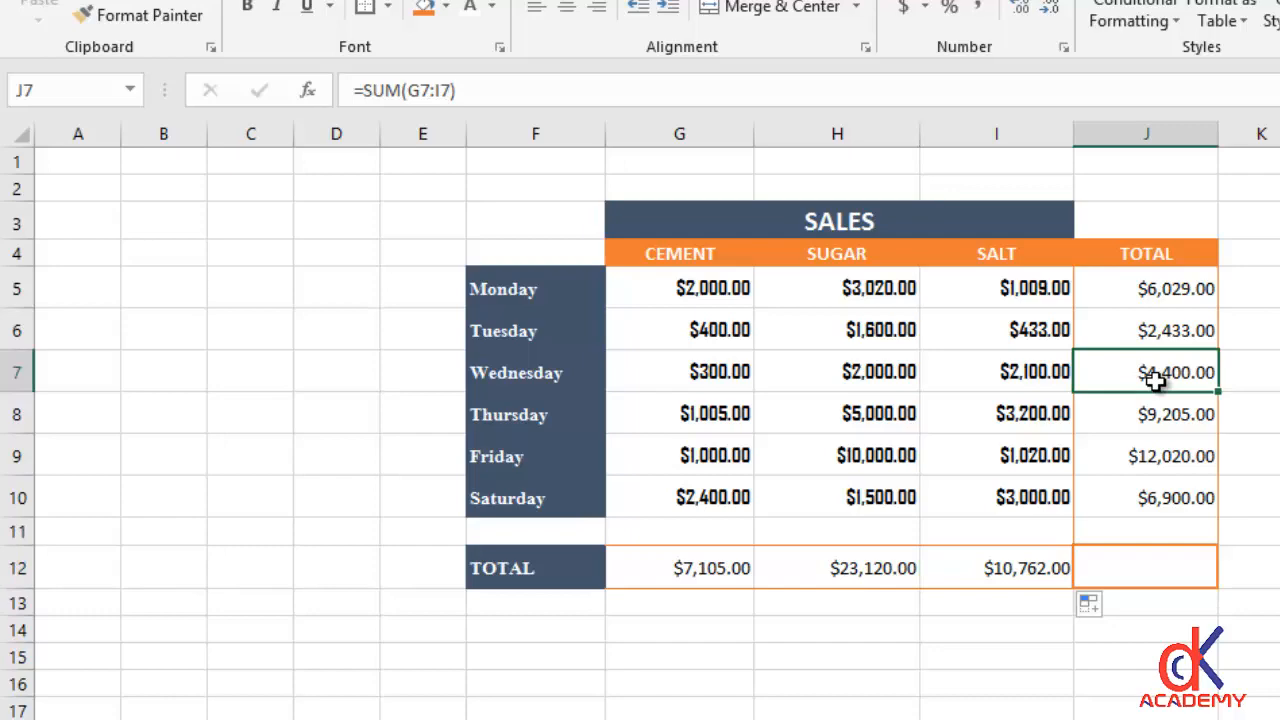
left_click(1247, 255)
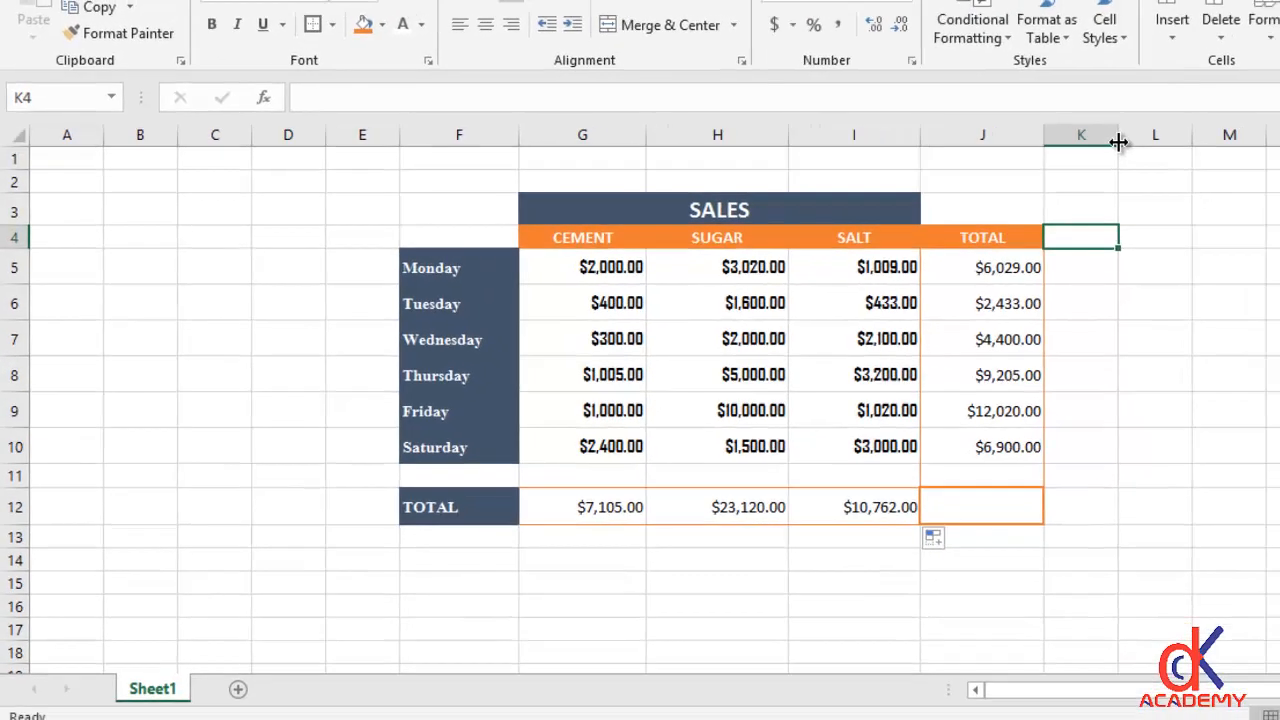
left_click_drag(1080, 140, 1273, 146)
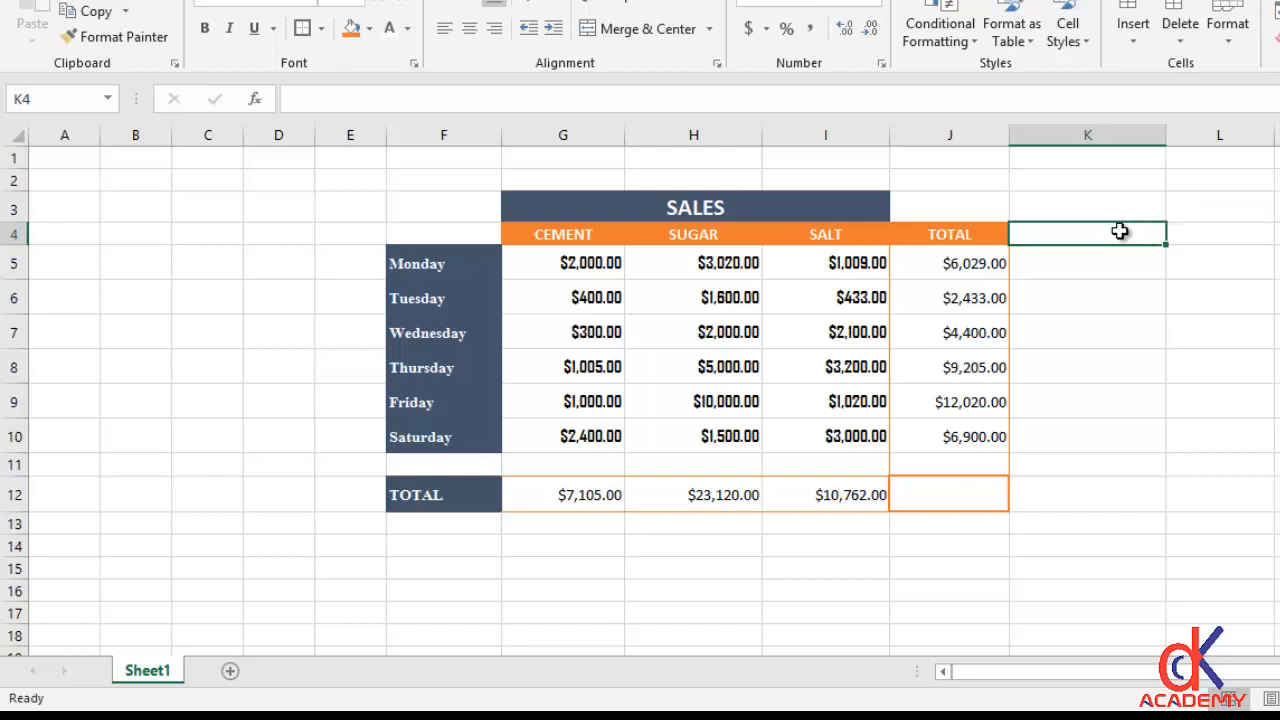
type("TOTAL")
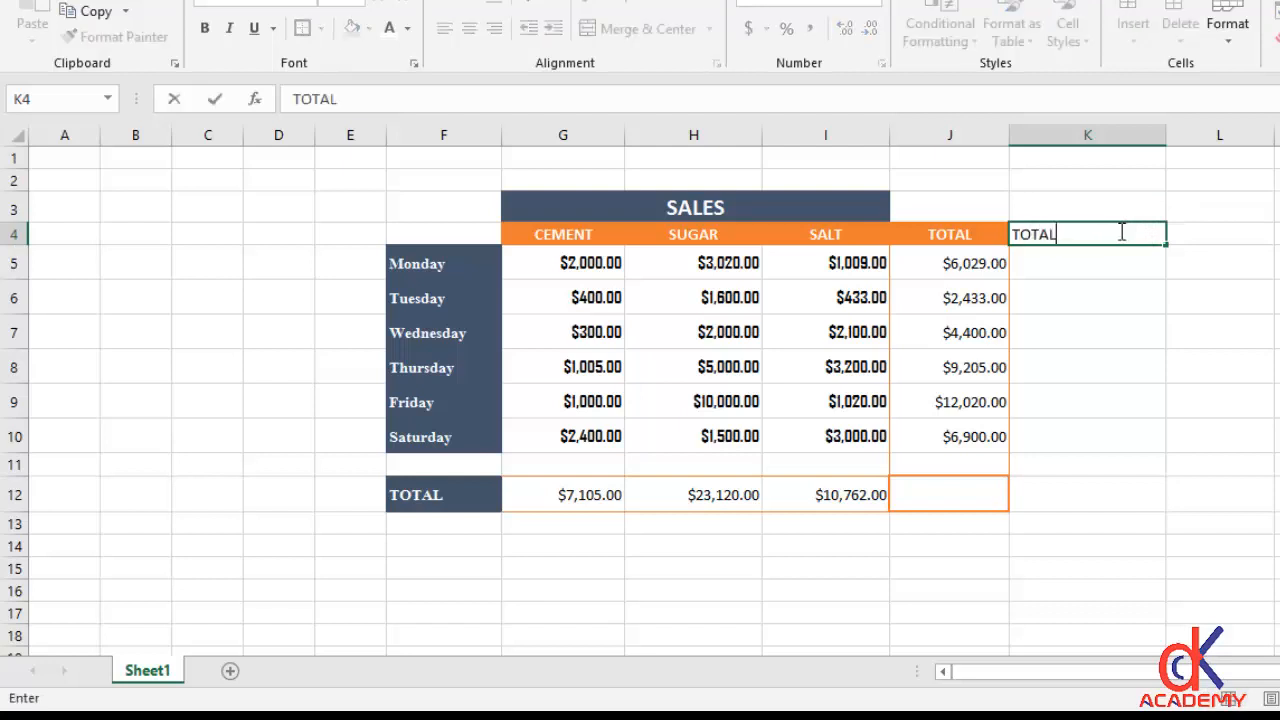
type(" 2")
key("Return")
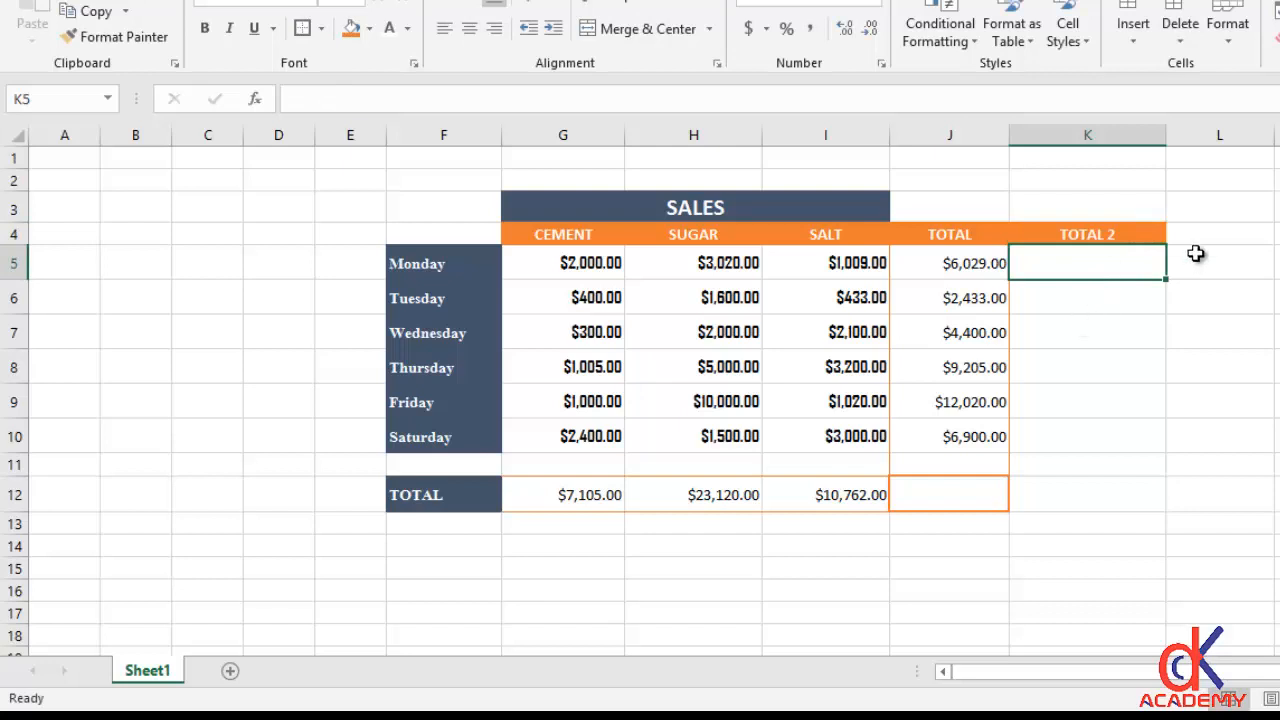
- Widen column L and enter the heading TOTAL 3 in L4
left_click_drag(1272, 141, 1279, 145)
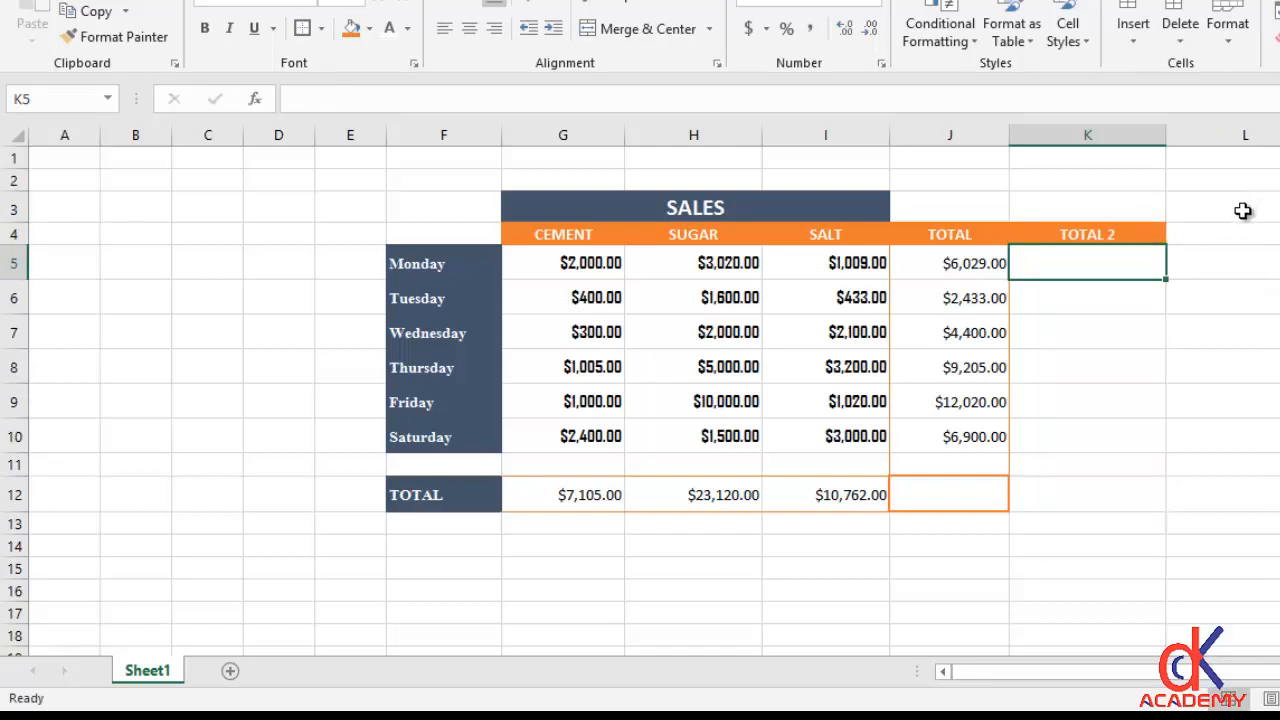
left_click(1224, 235)
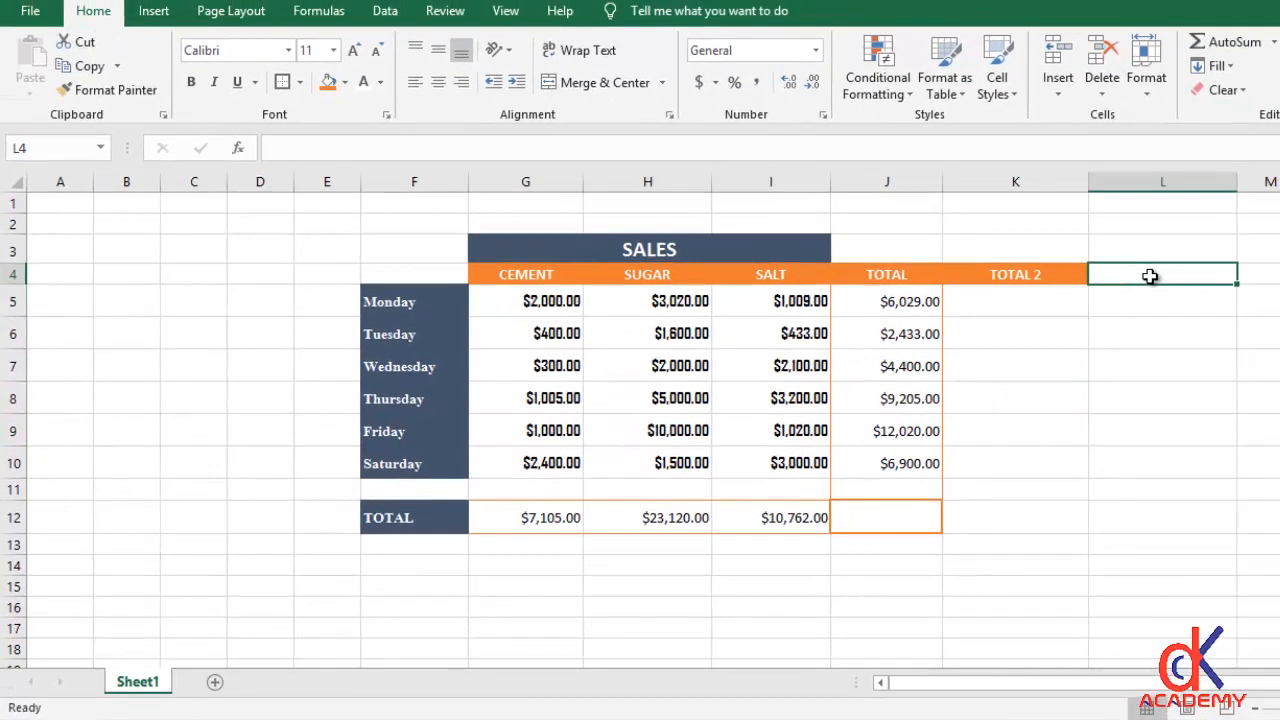
type("T")
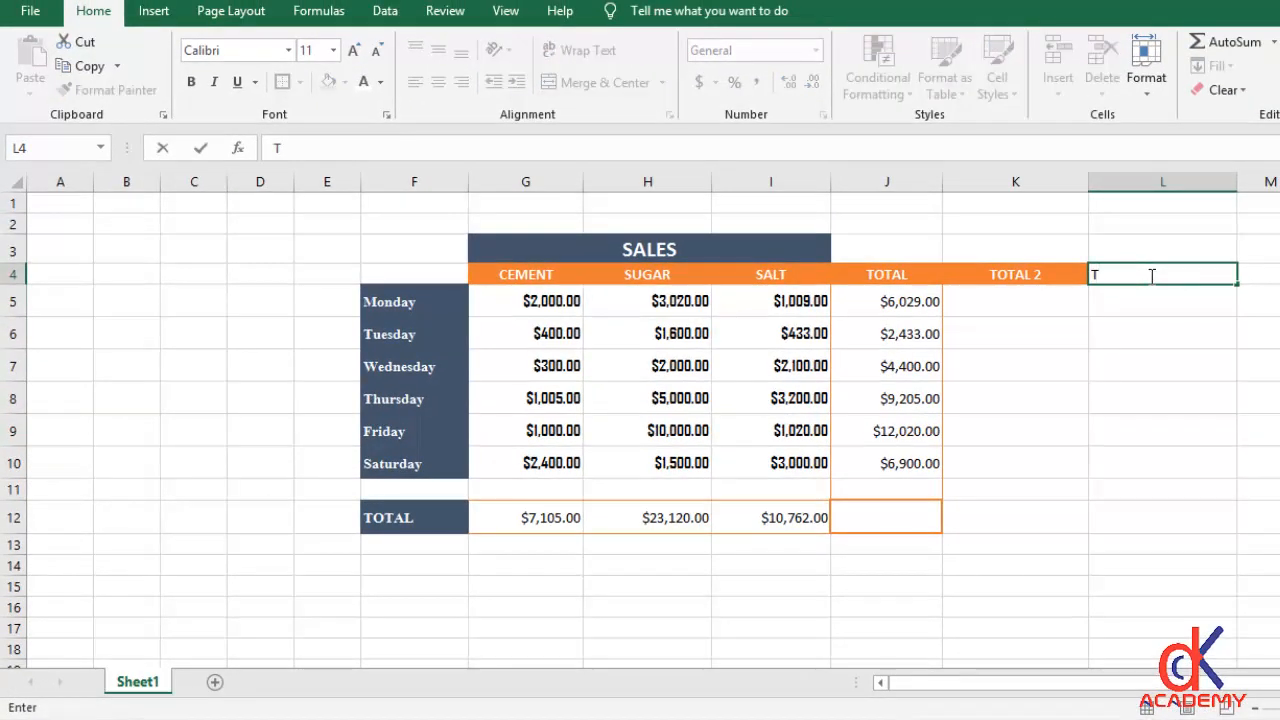
type("OTAL 3")
key("Return")
- Enter the formula =SUM(G5:I5) in K5 for Monday's TOTAL 2, leaving the cell in edit mode
left_click(1034, 300)
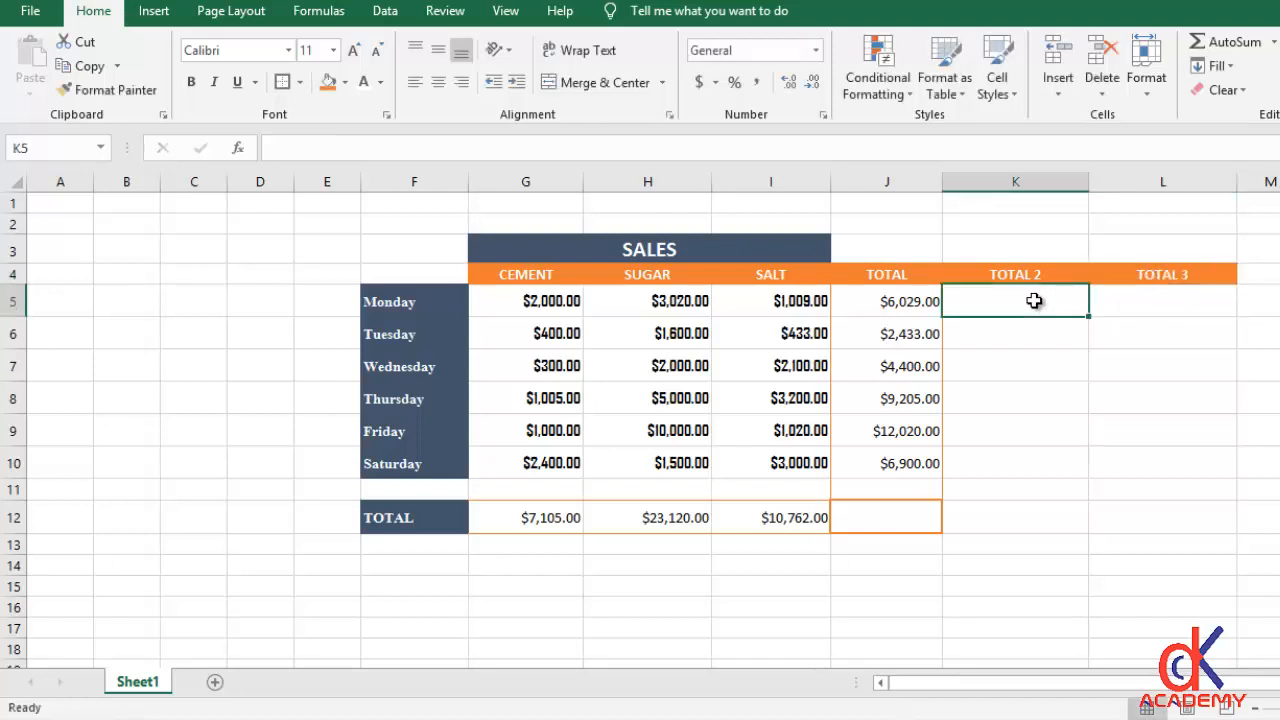
left_click(918, 300)
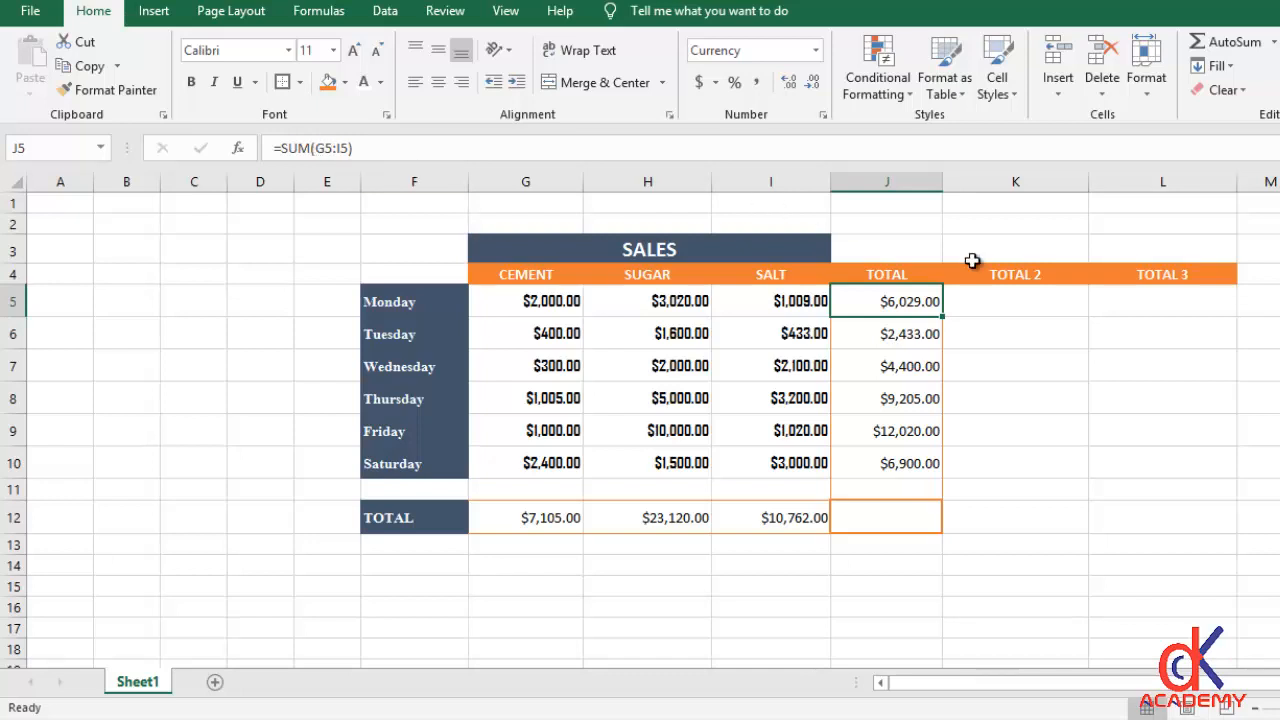
left_click(965, 302)
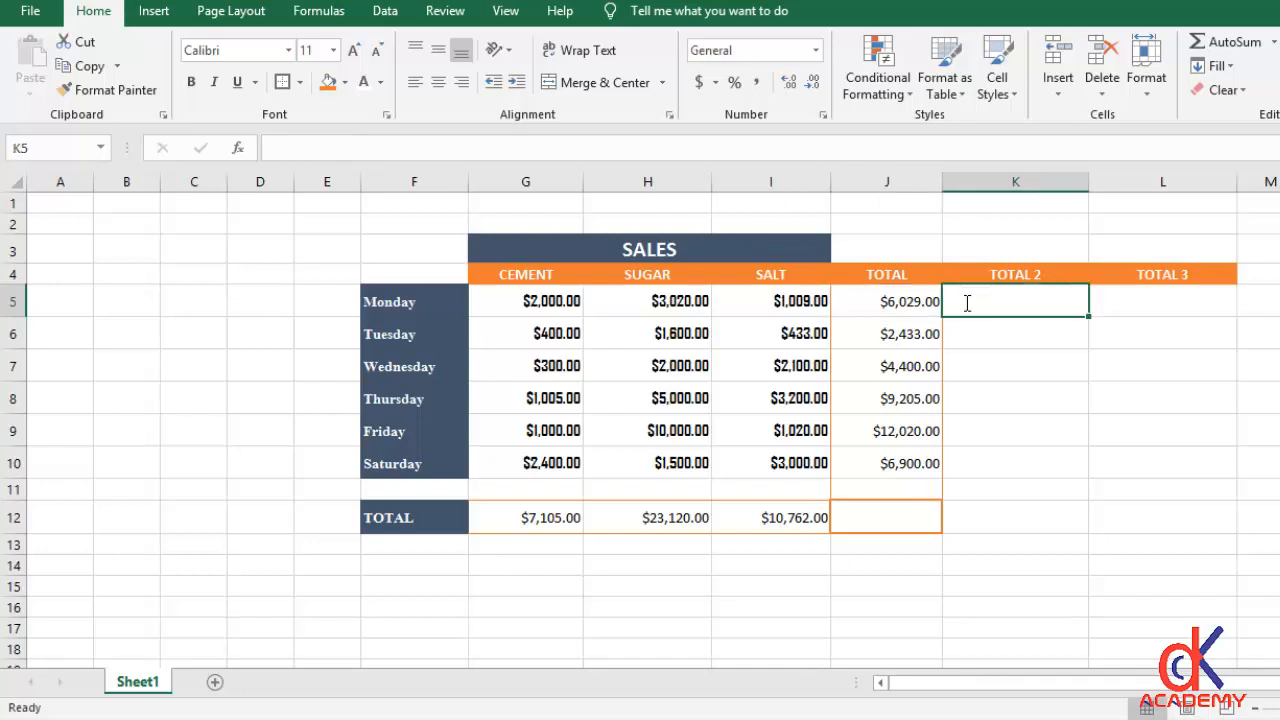
type("=SUM()")
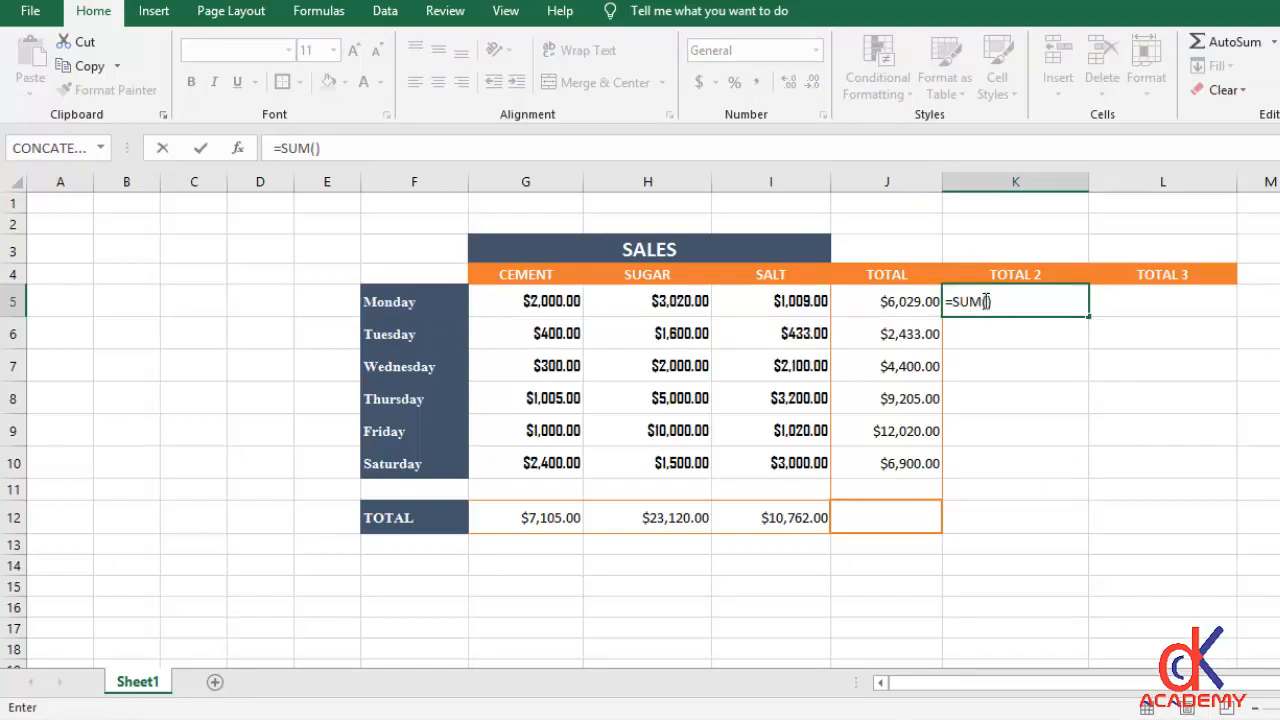
left_click(986, 301)
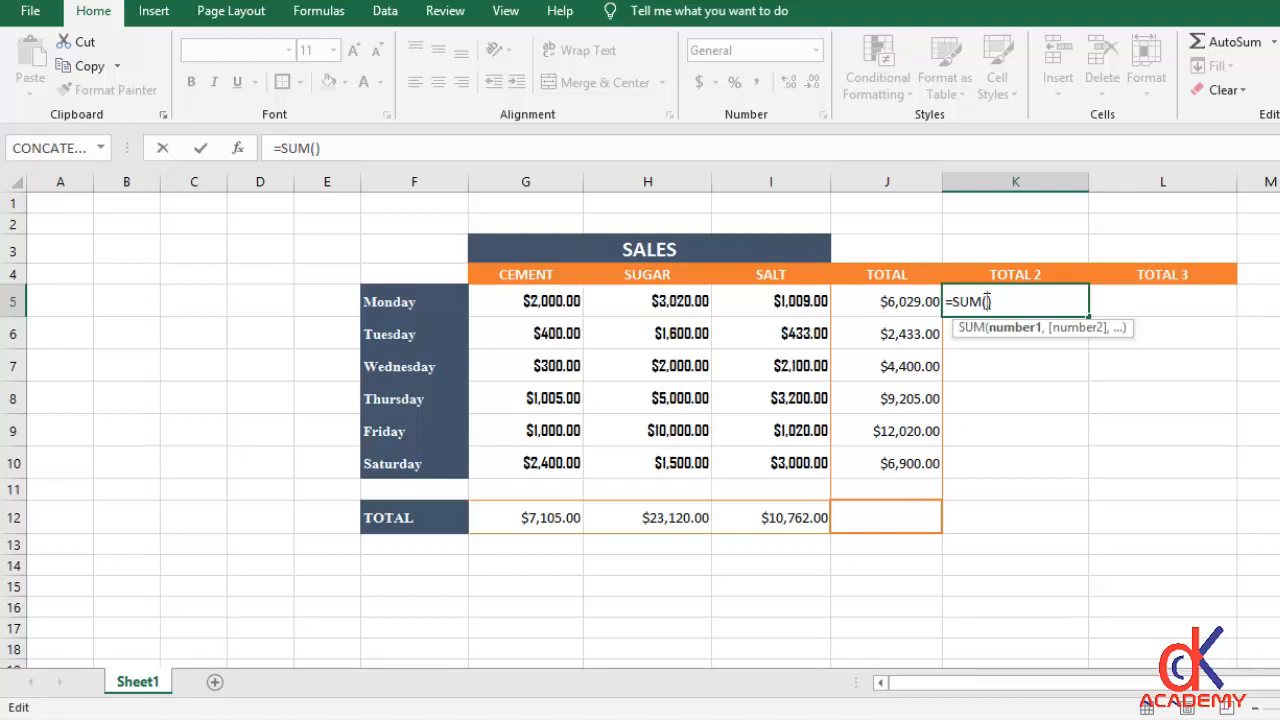
type("G5")
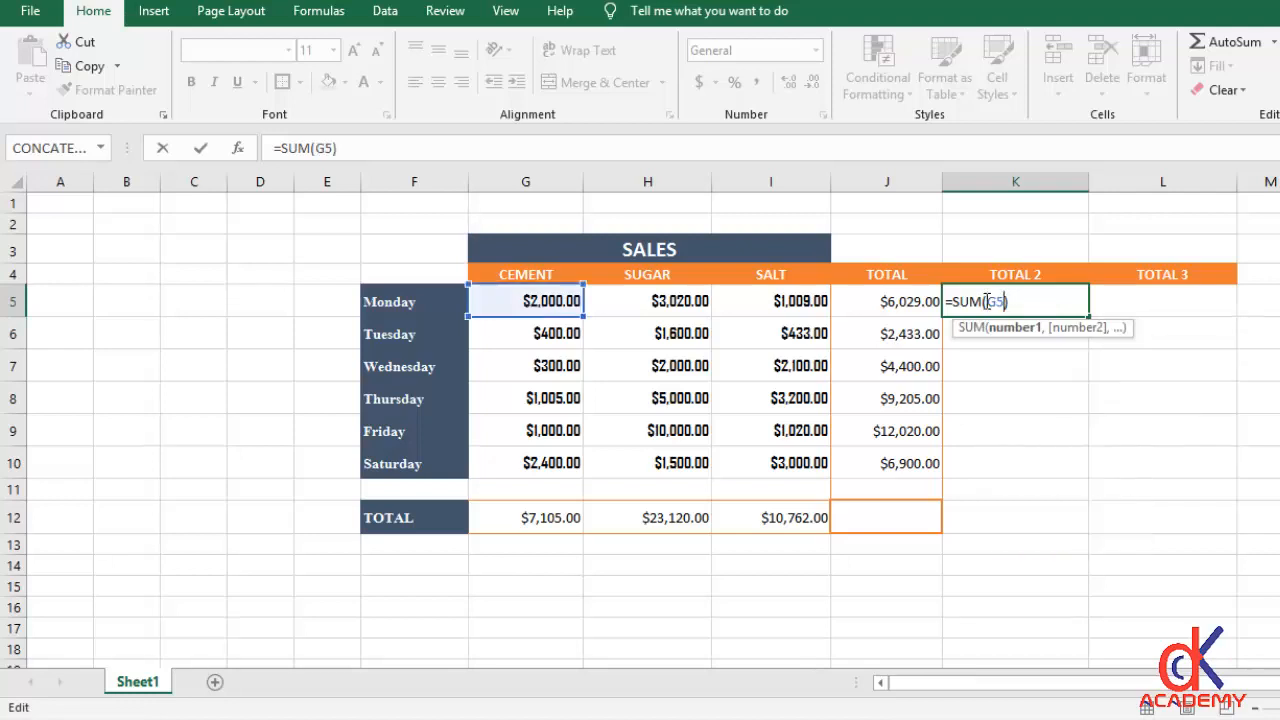
type(":I5")
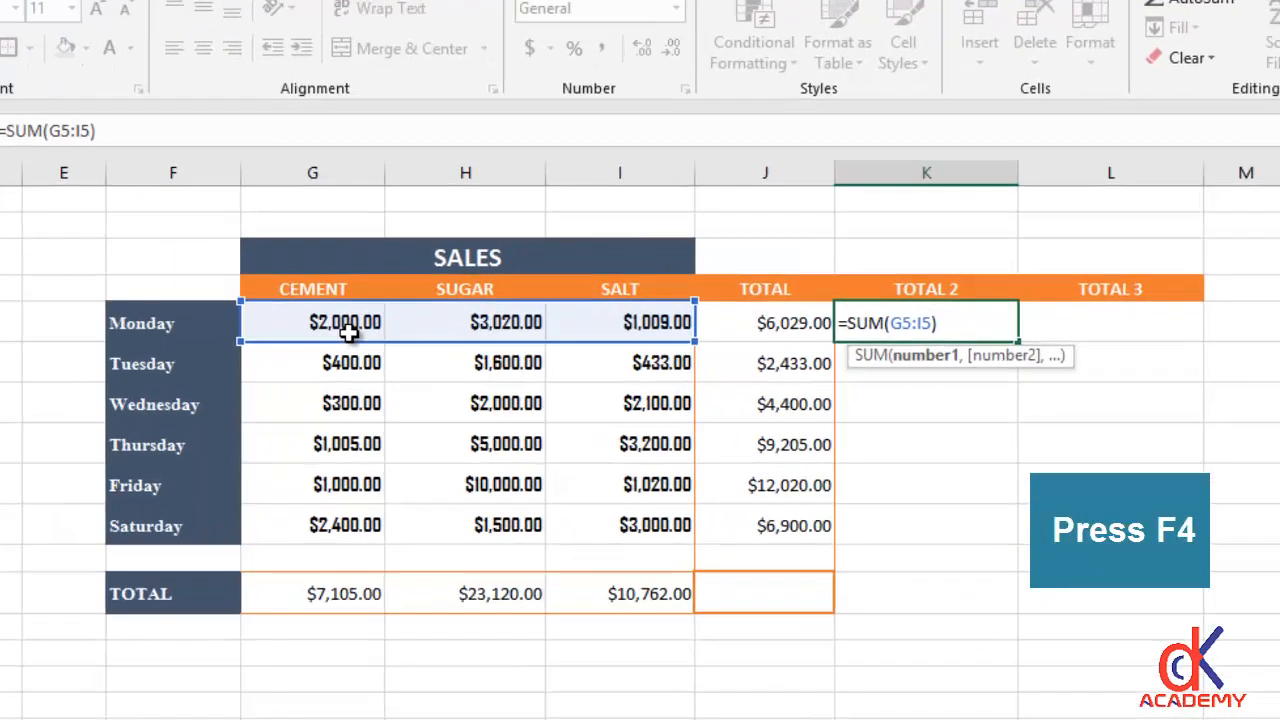
- Make both references in the K5 formula absolute so it reads =SUM($G$5:$I$5), and commit it
key("F4")
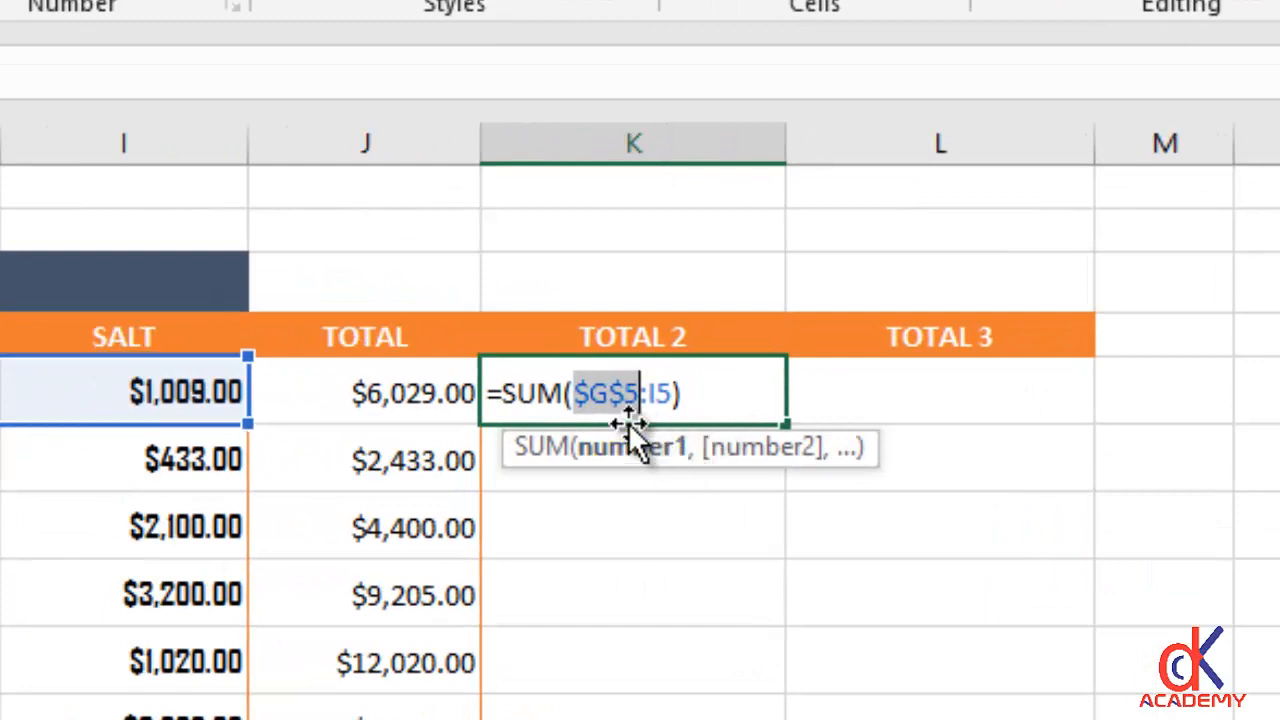
left_click(668, 395)
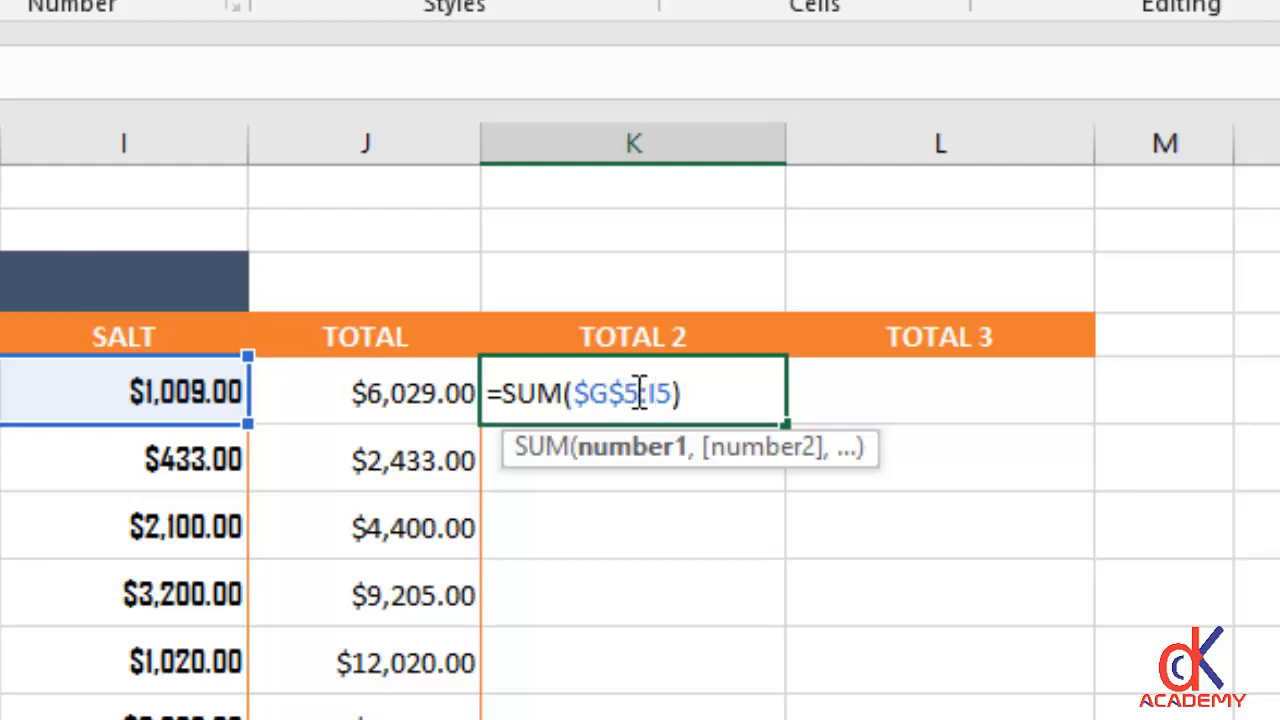
left_click_drag(640, 393, 584, 393)
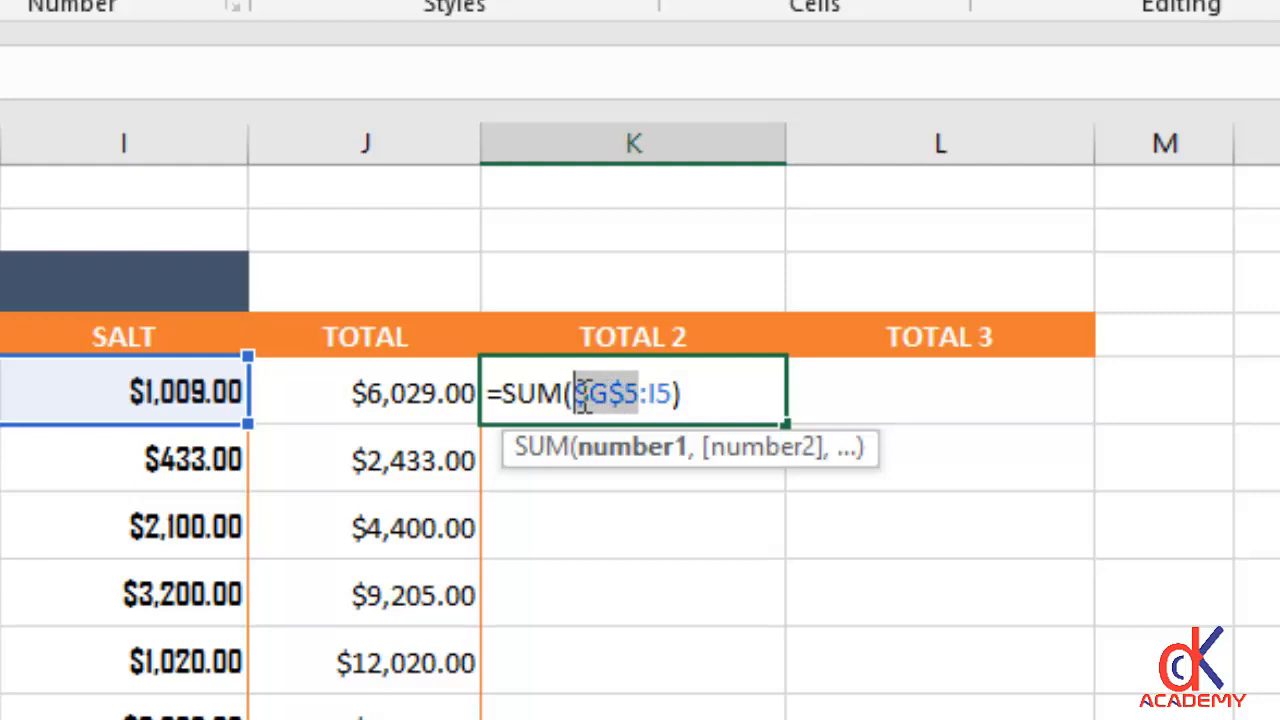
left_click(649, 393)
key("F4")
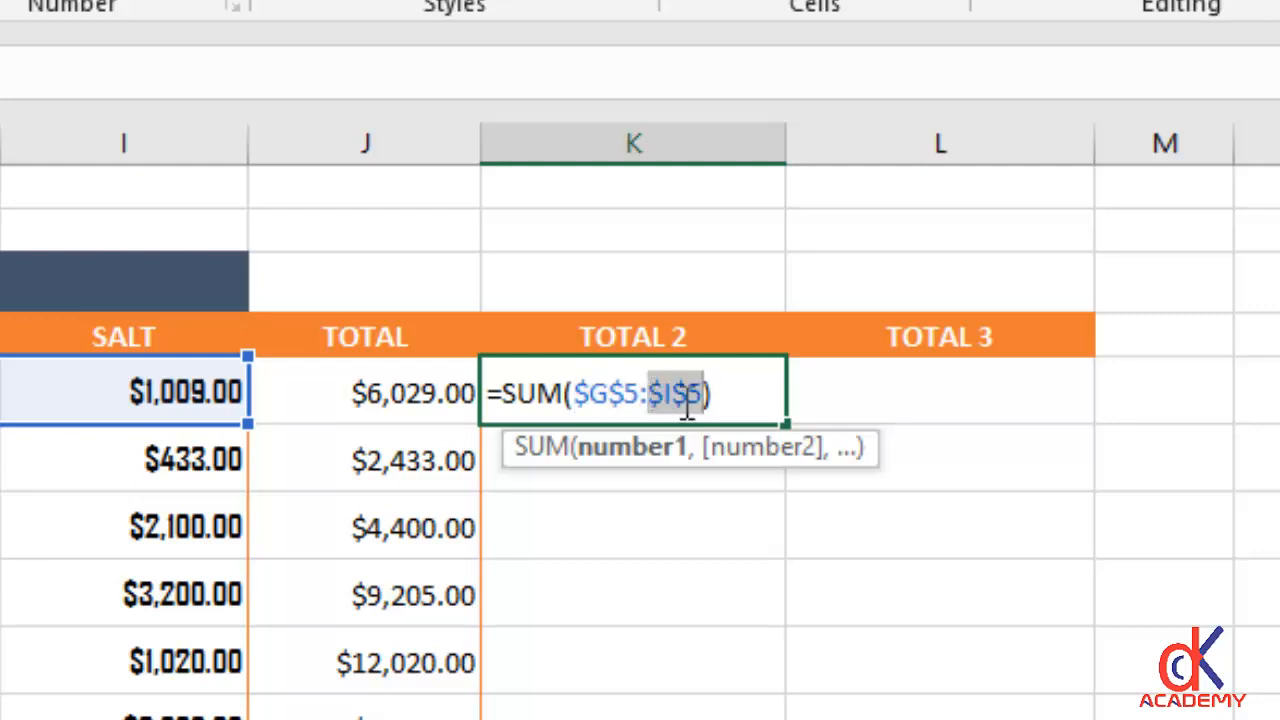
left_click(719, 398)
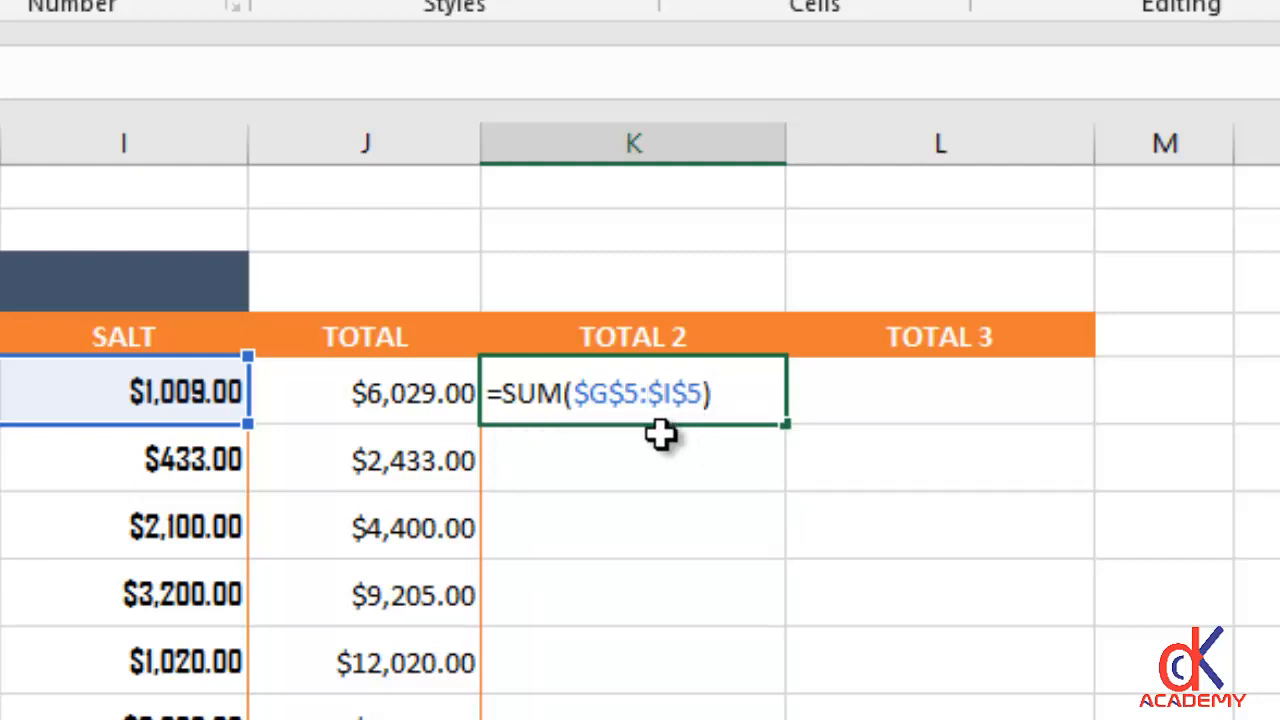
key("Return")
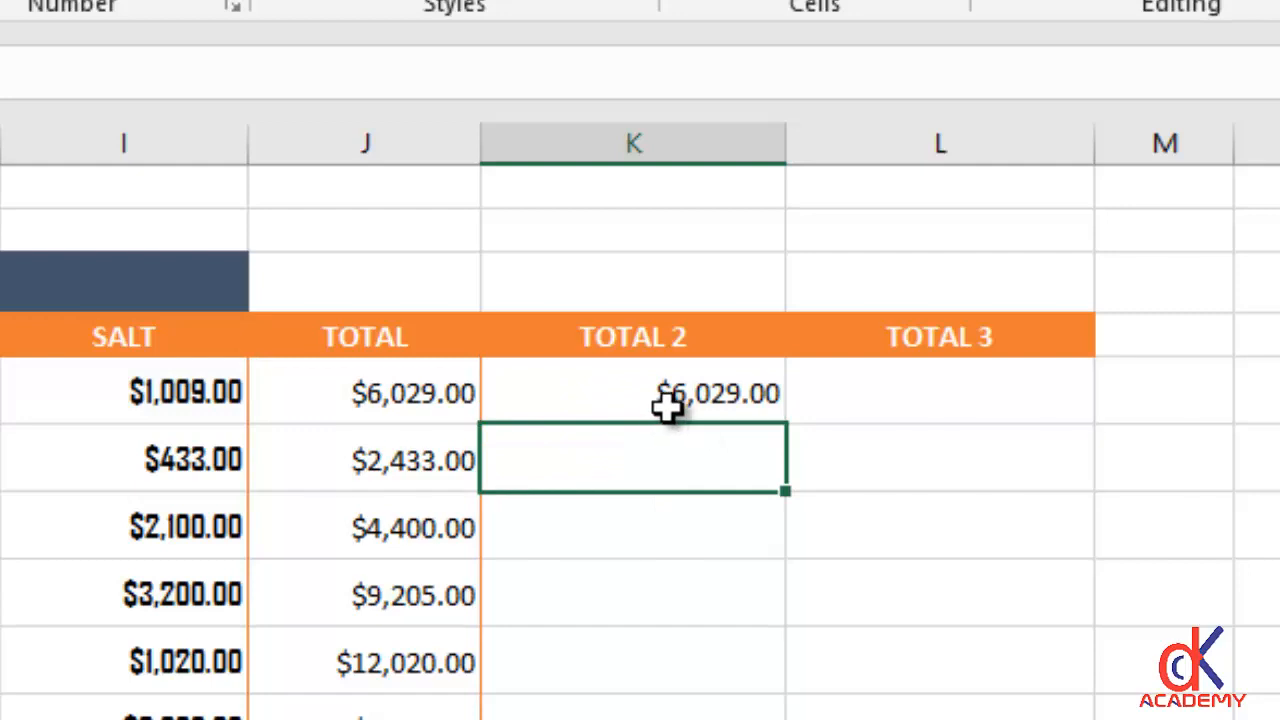
- Fill Monday's TOTAL 2 formula from K5 down through Saturday in K10
left_click(669, 397)
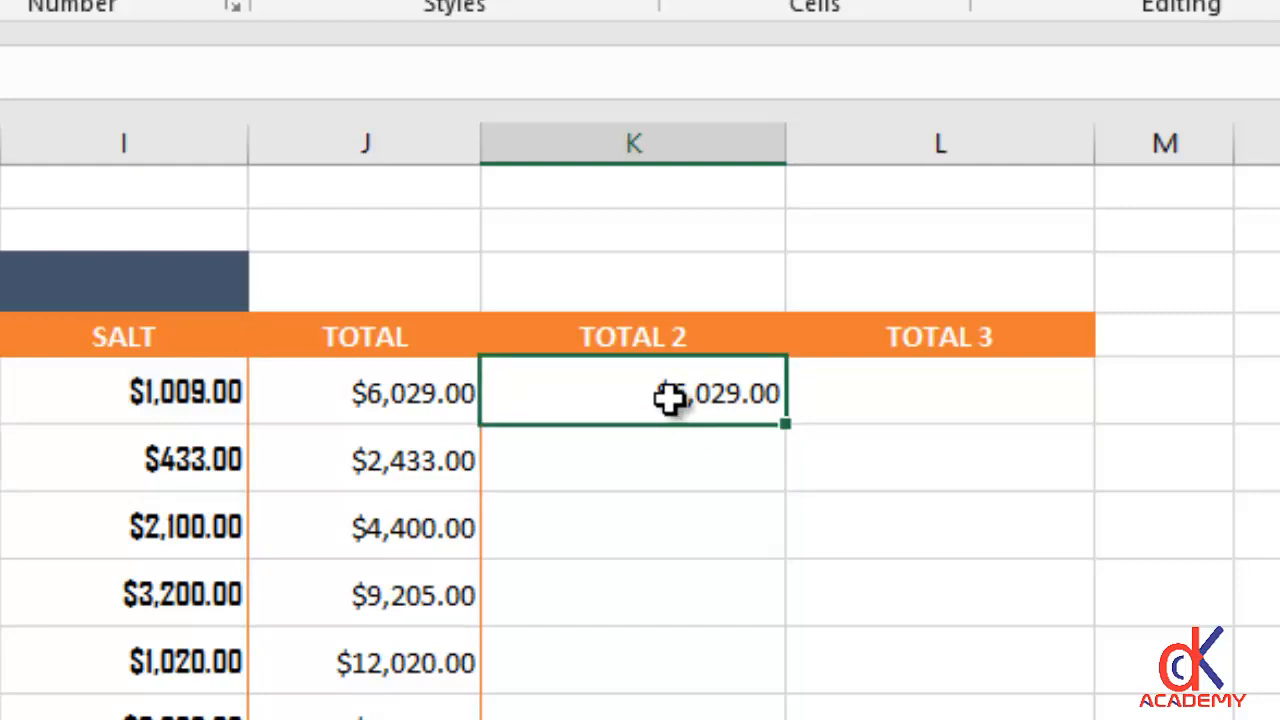
left_click(420, 395)
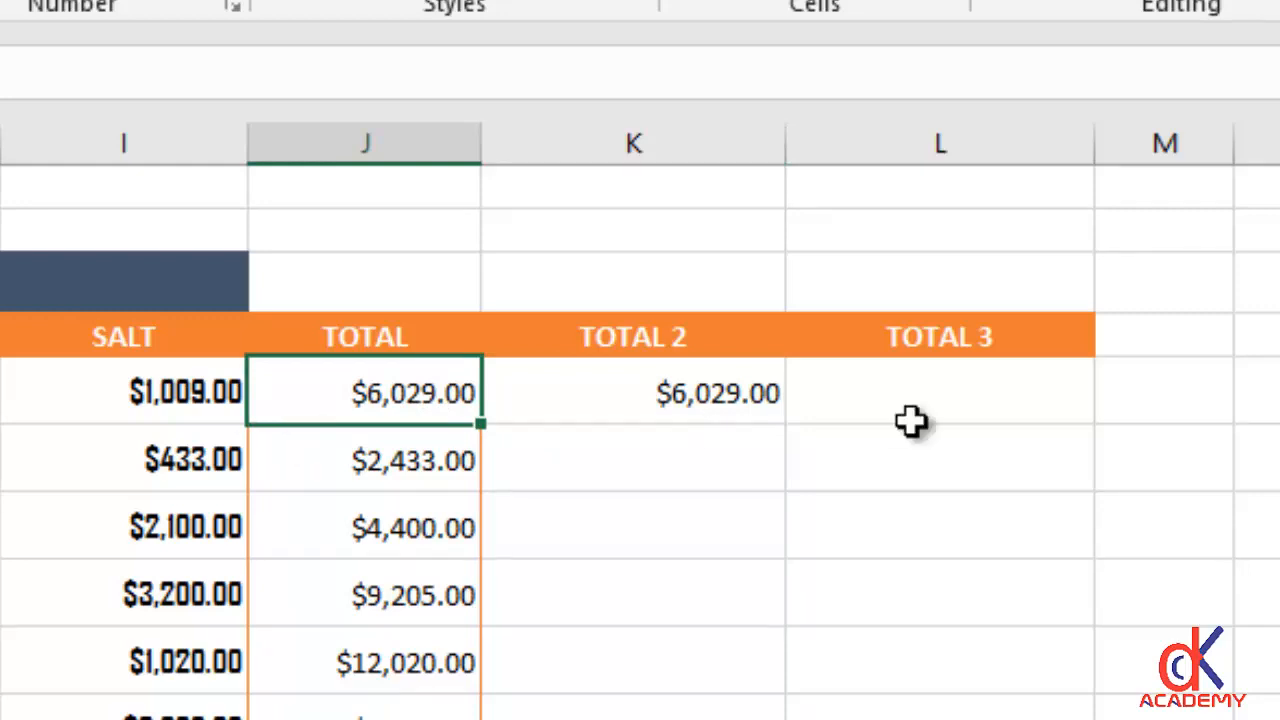
left_click(724, 392)
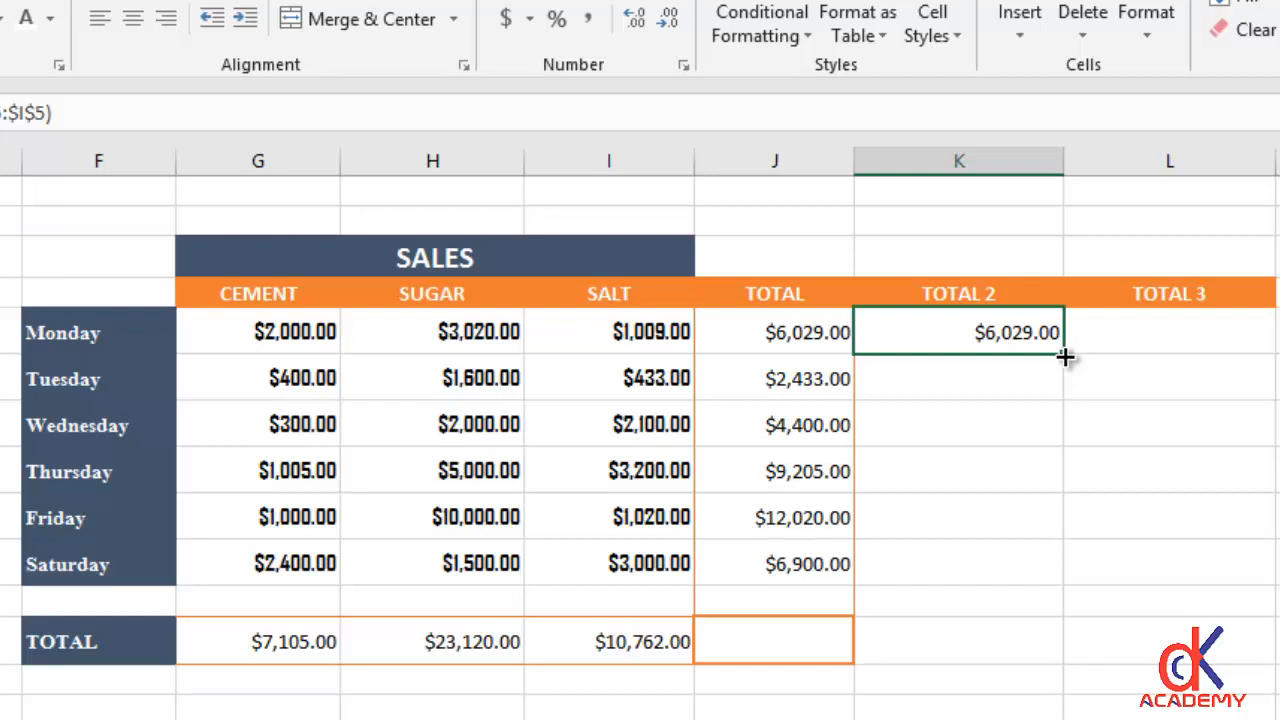
left_click_drag(1065, 357, 1037, 594)
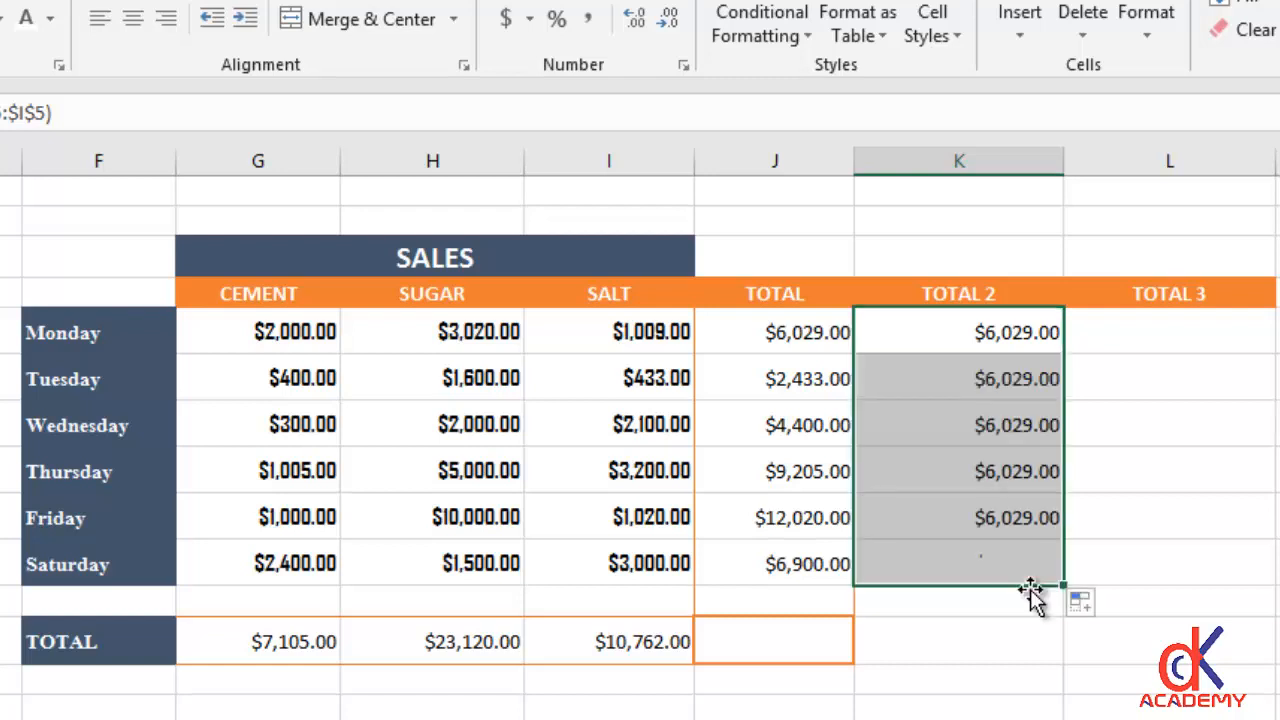
- Examine the formulas in the TOTAL 2 column and compare their cell references with those in the TOTAL column
left_click(1033, 425)
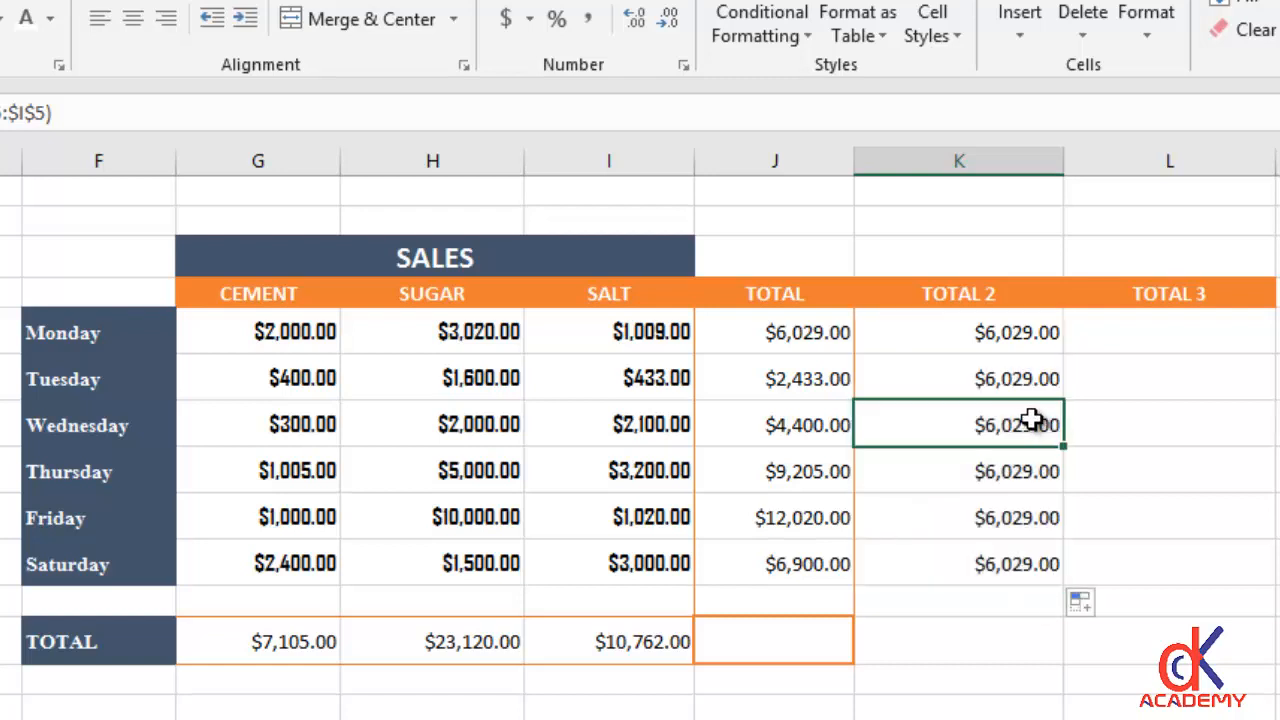
left_click(1021, 388)
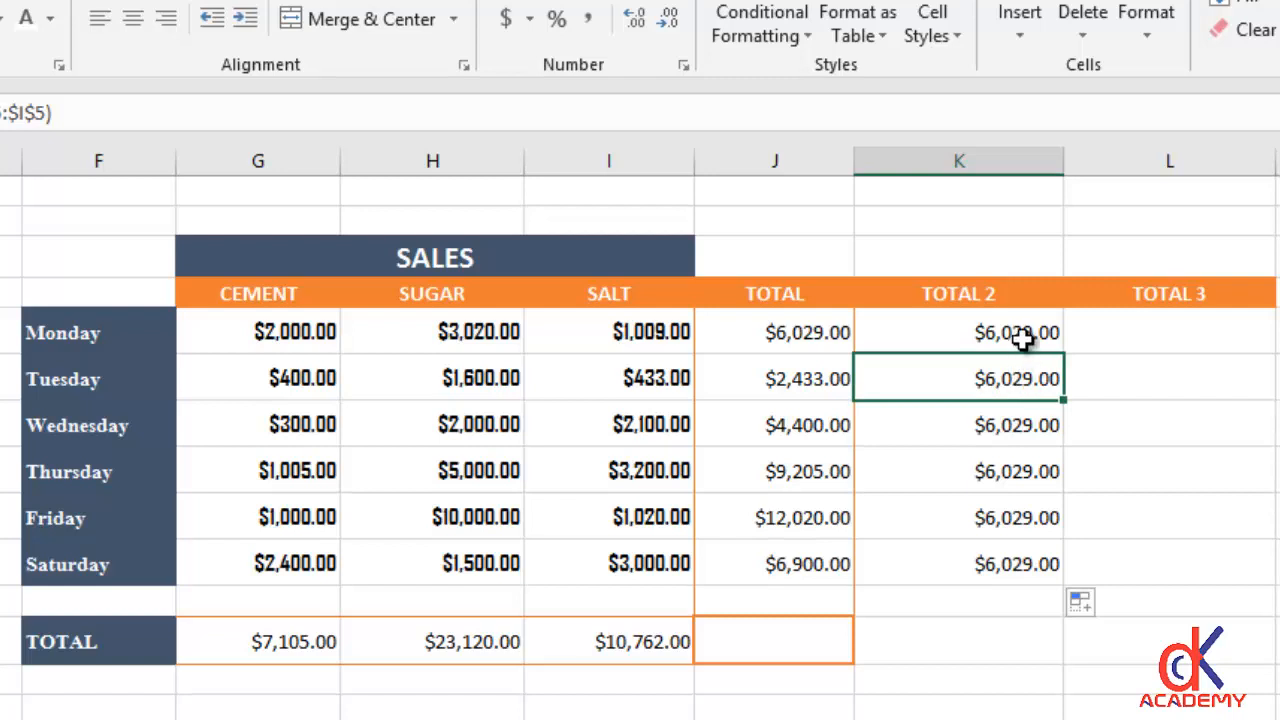
left_click(1021, 338)
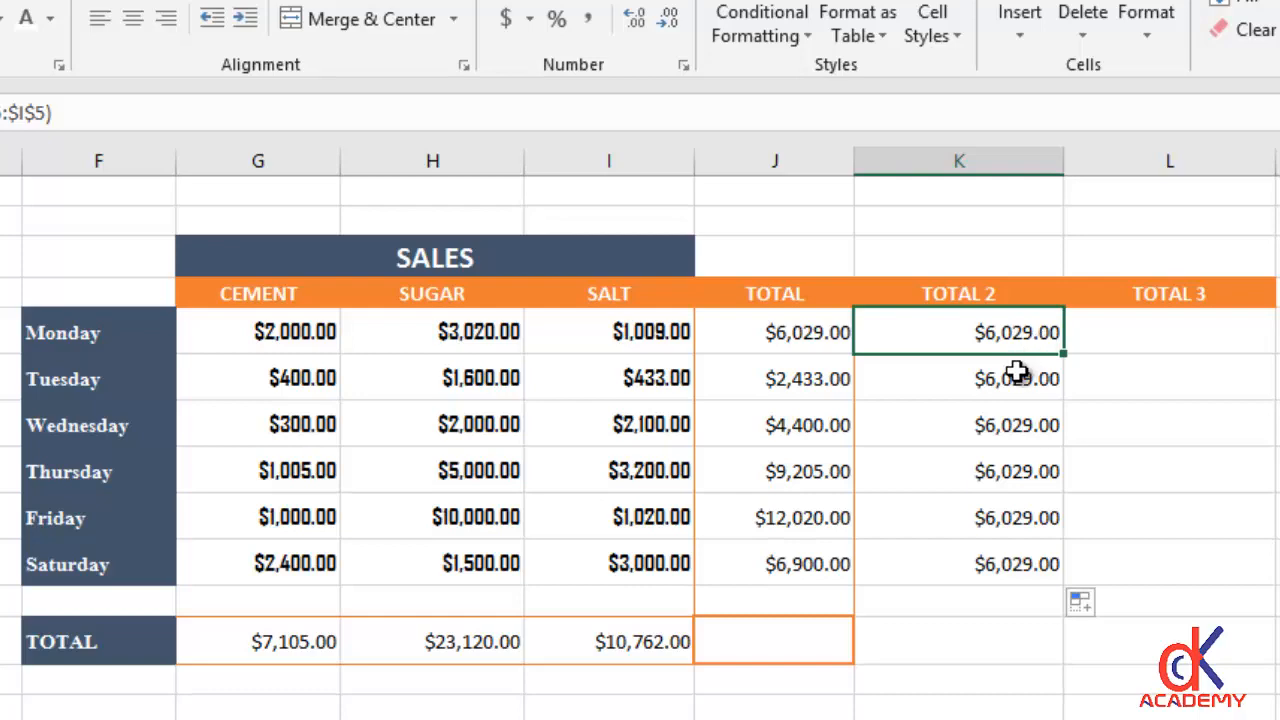
left_click(1018, 372)
left_click(987, 431)
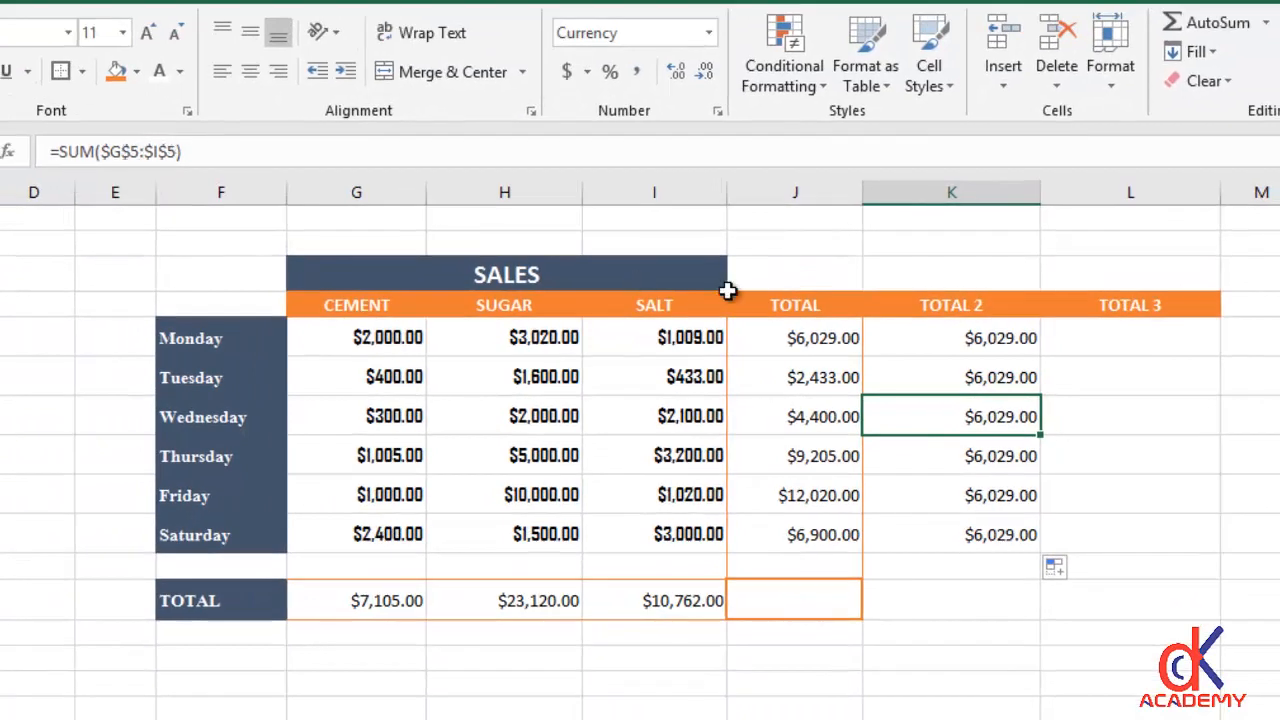
left_click(993, 494)
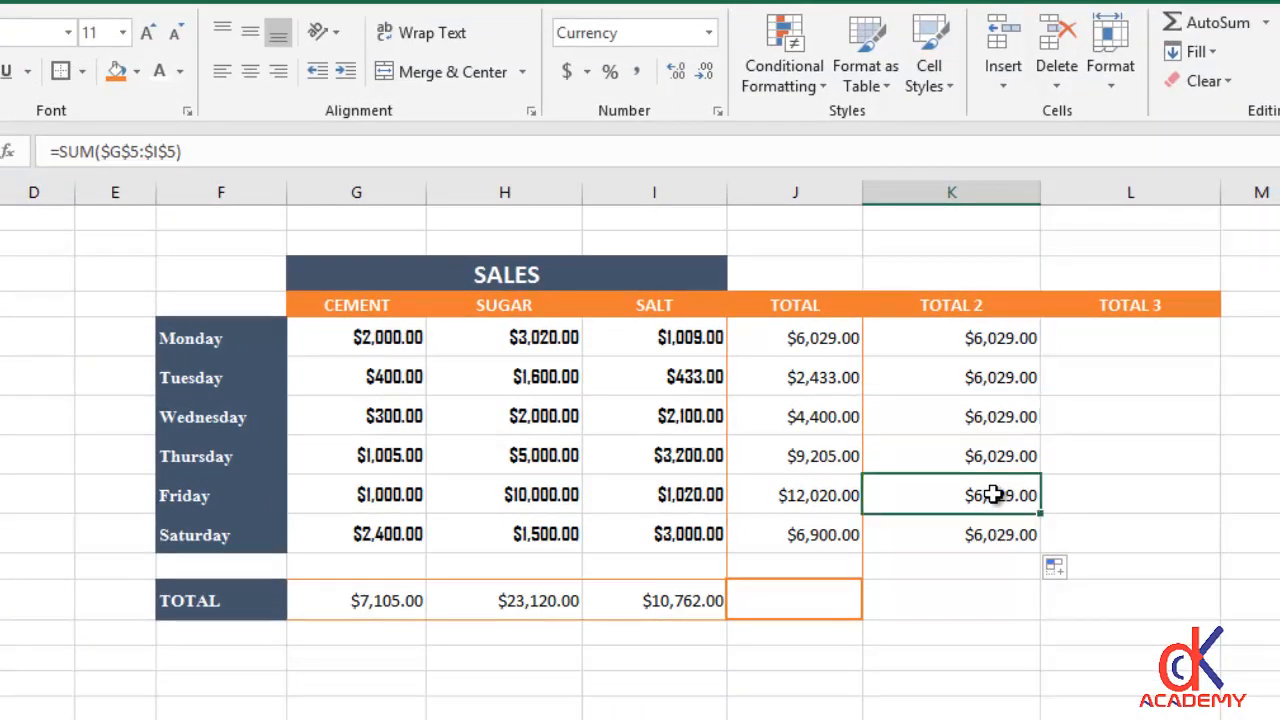
left_click(818, 381)
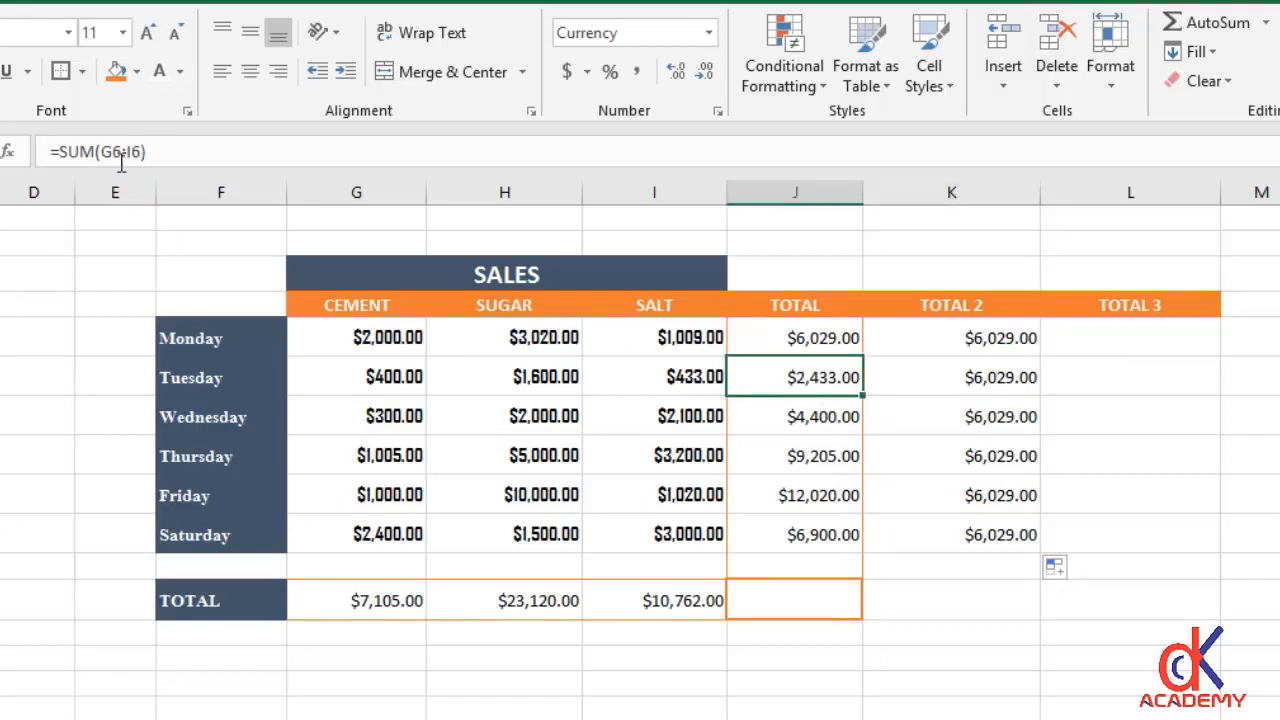
left_click(777, 422)
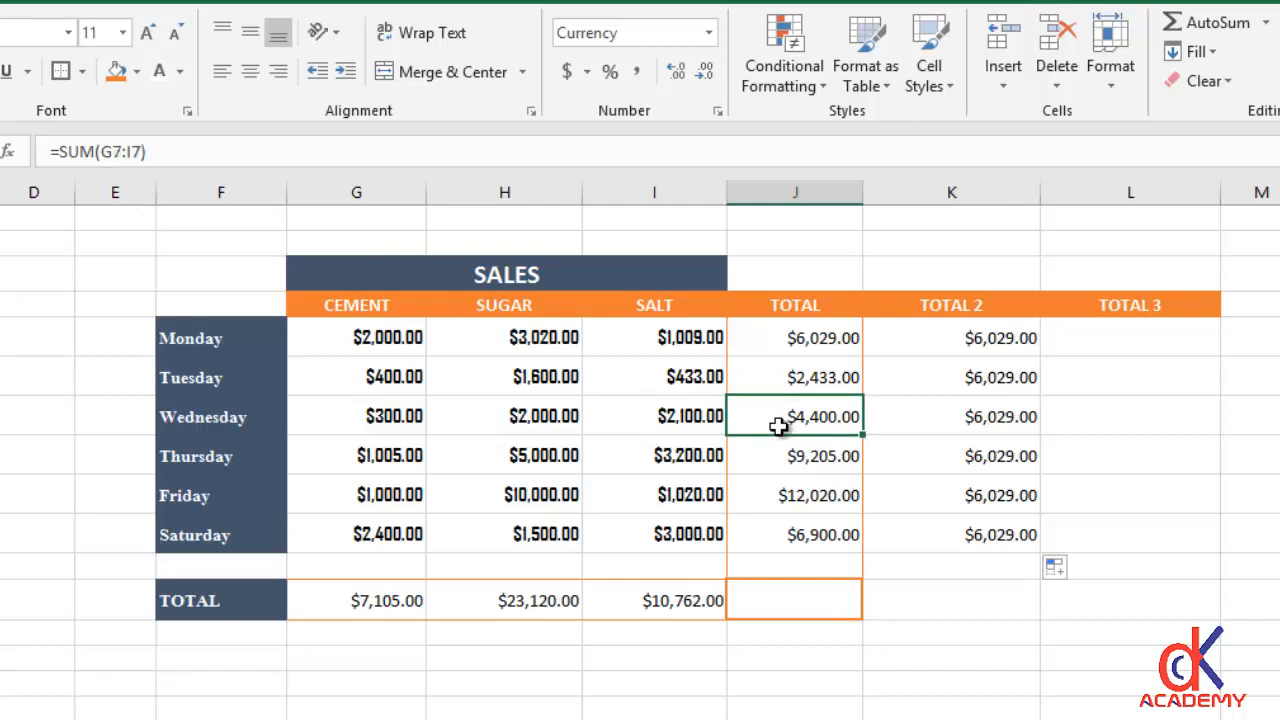
left_click(782, 463)
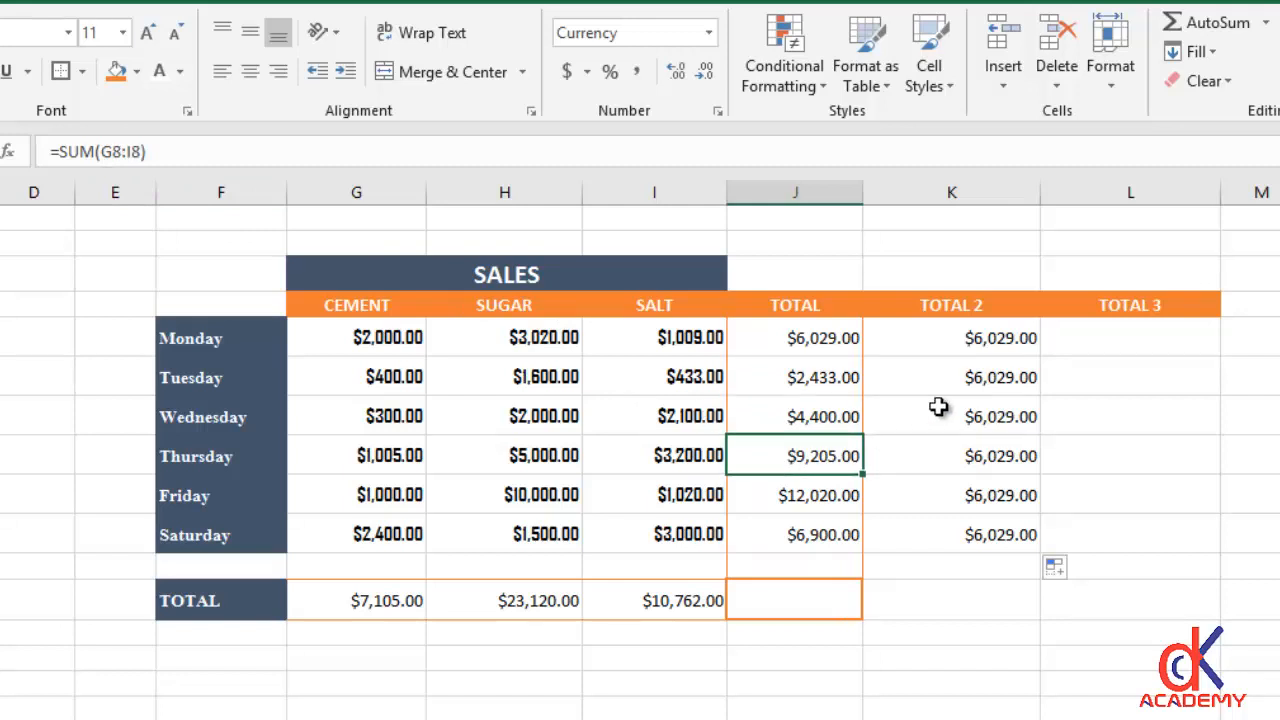
left_click(980, 340)
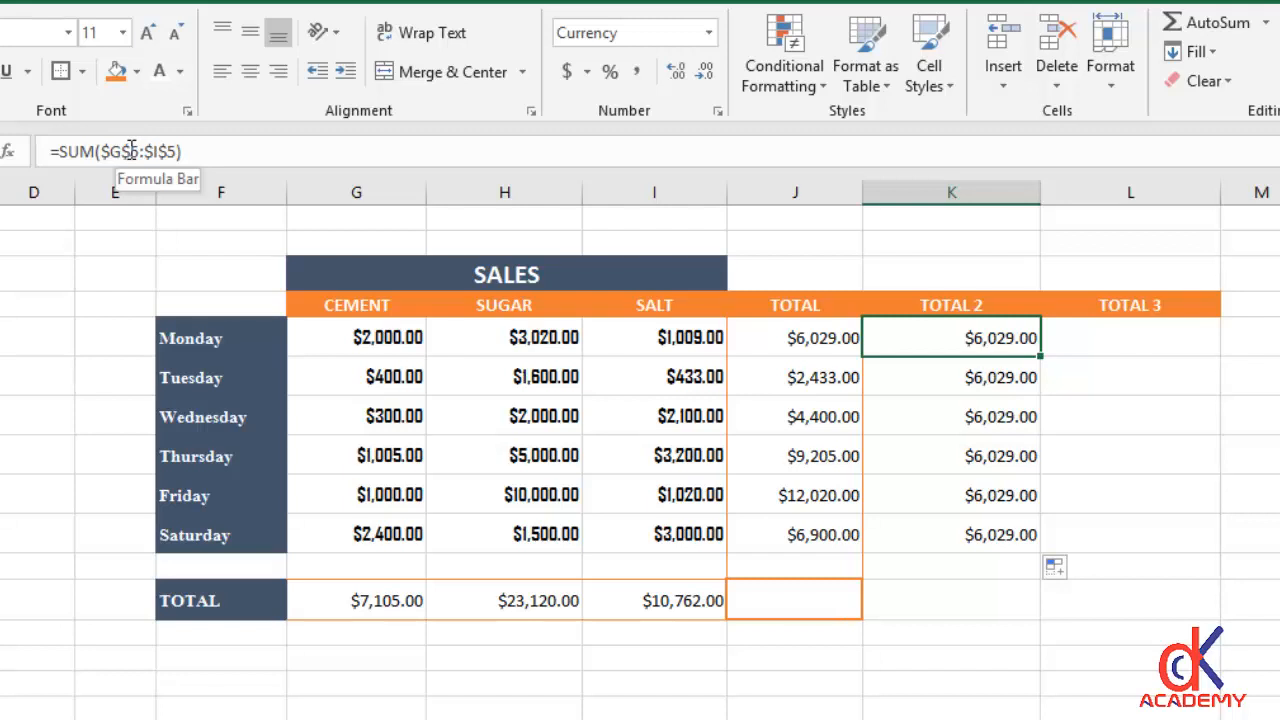
- Enter the formula =SUM(G5:I5) in L5 for Monday's TOTAL 3, leaving the cell in edit mode
left_click(994, 426)
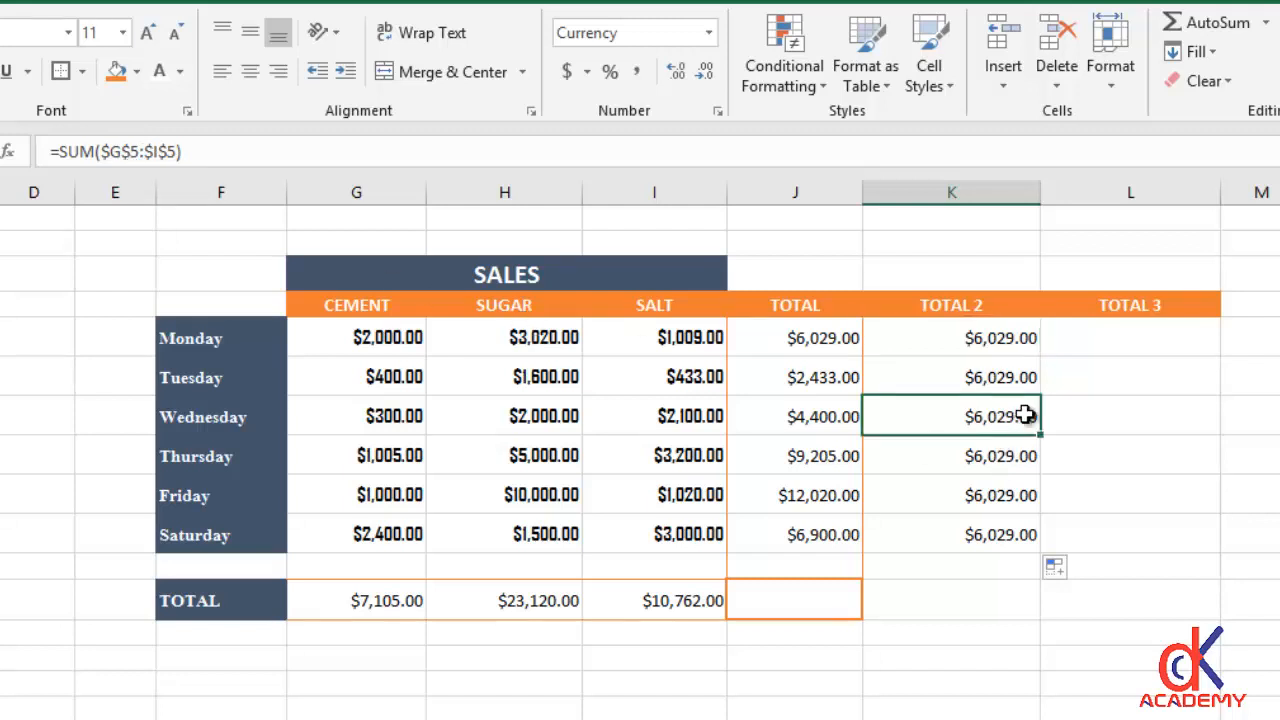
left_click(1096, 347)
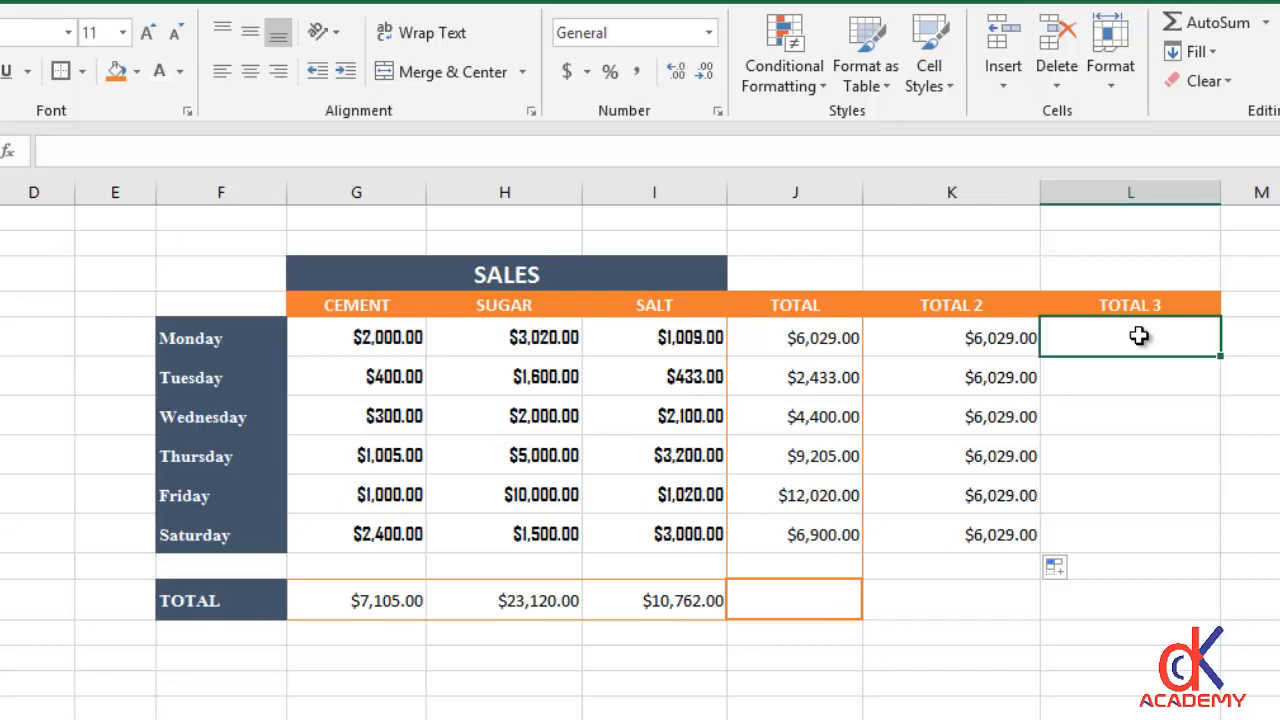
type("=SU")
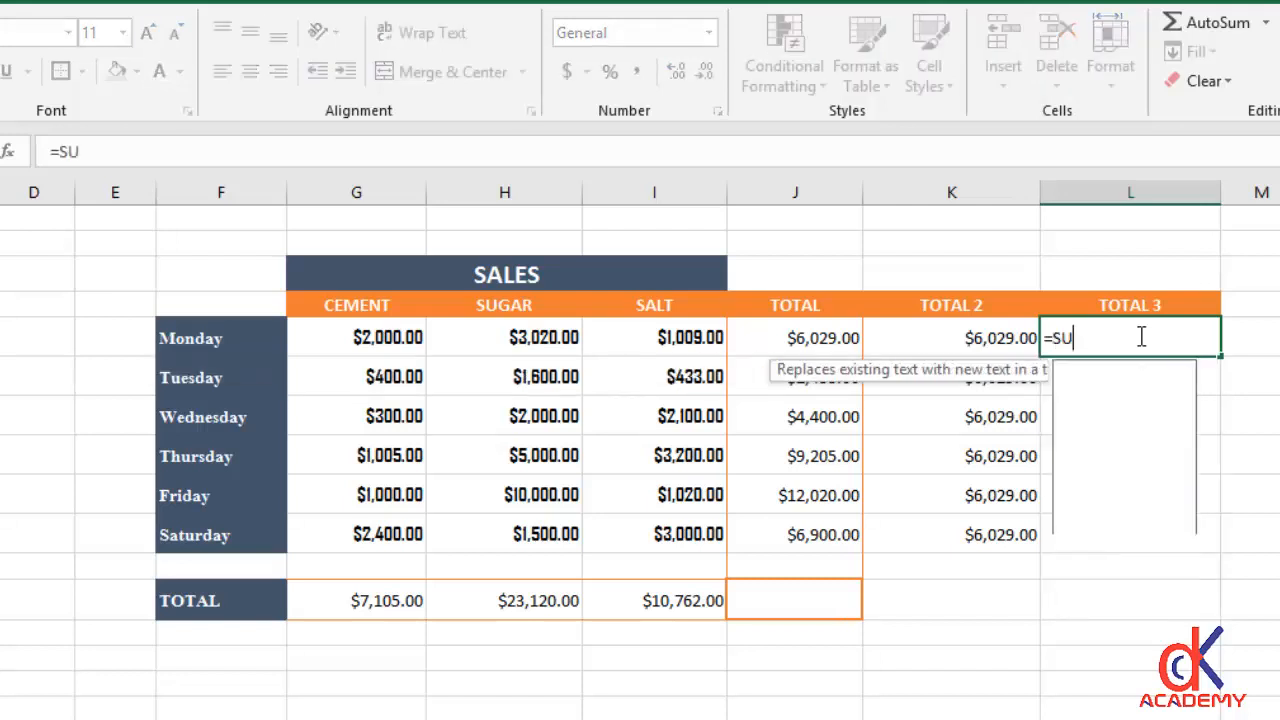
type("M()")
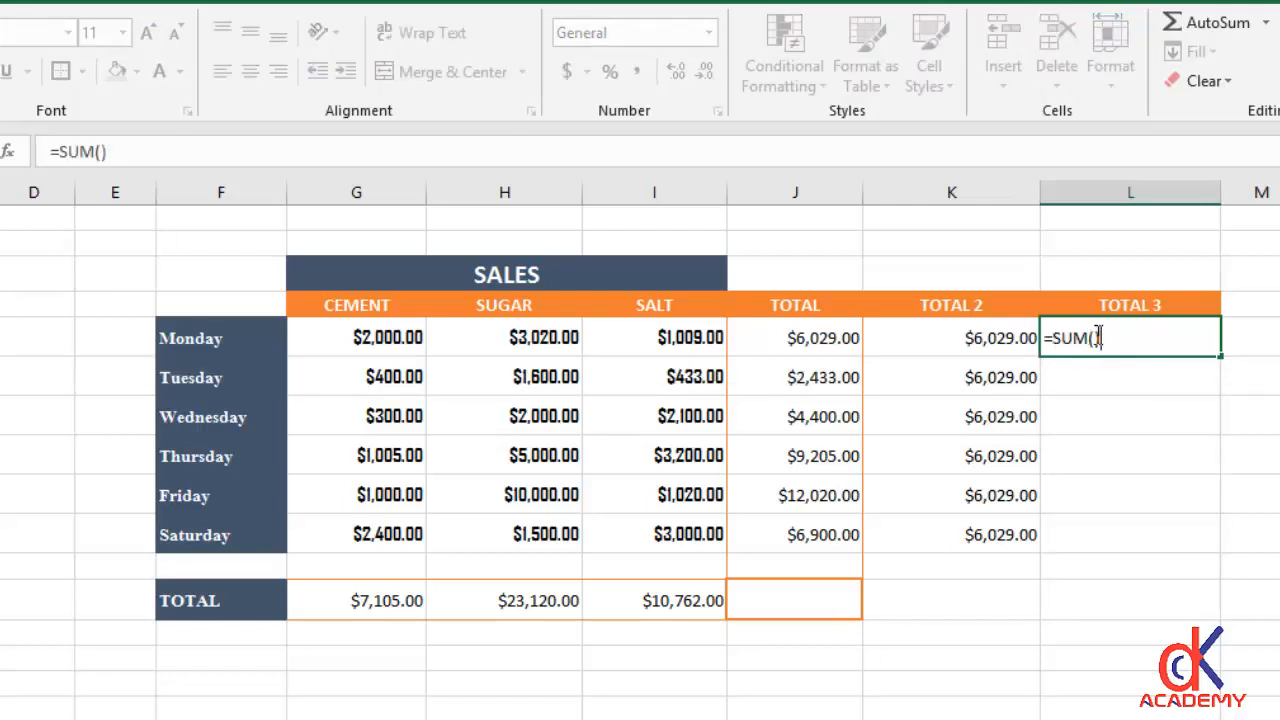
left_click(1097, 338)
type("G5")
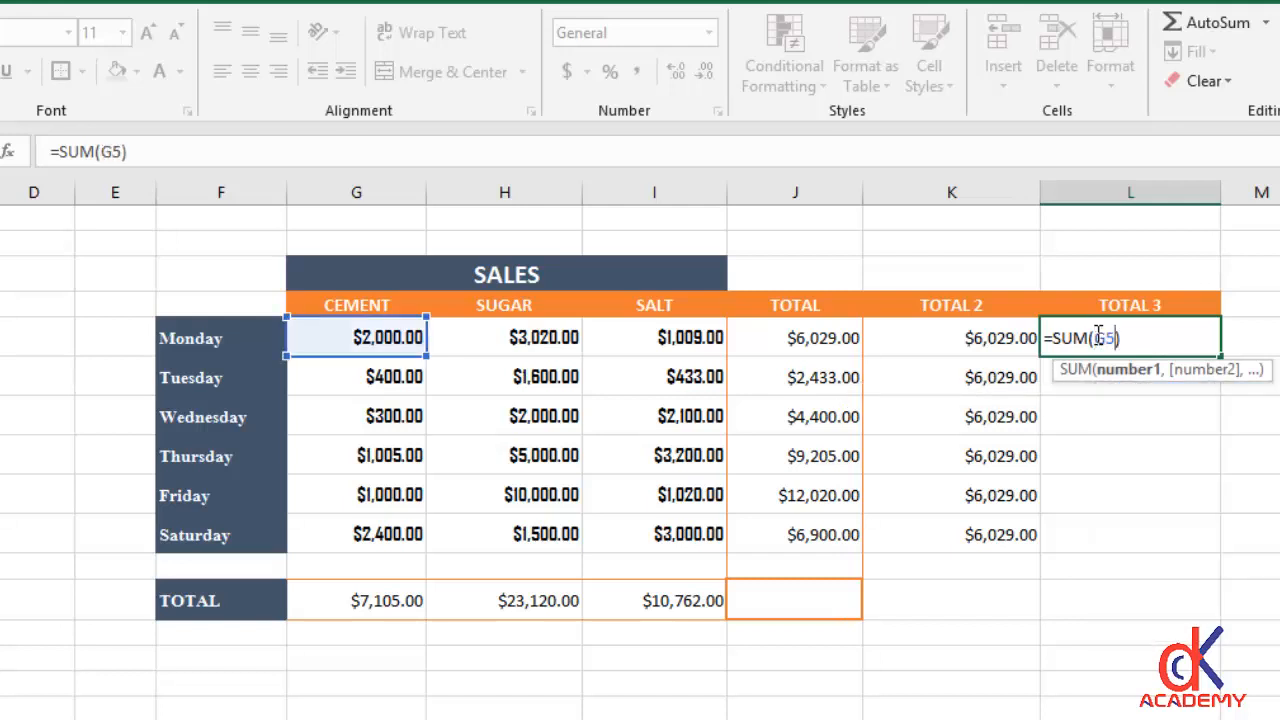
type(":15")
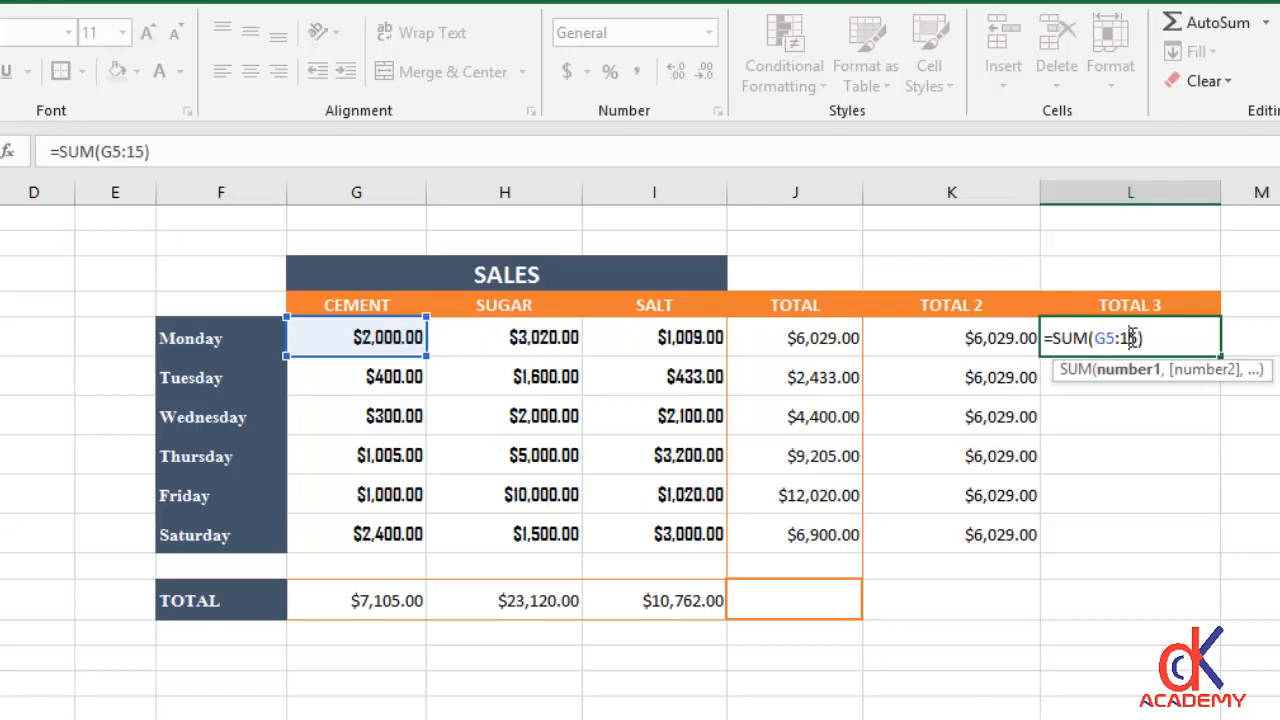
key("BackSpace")
type("I")
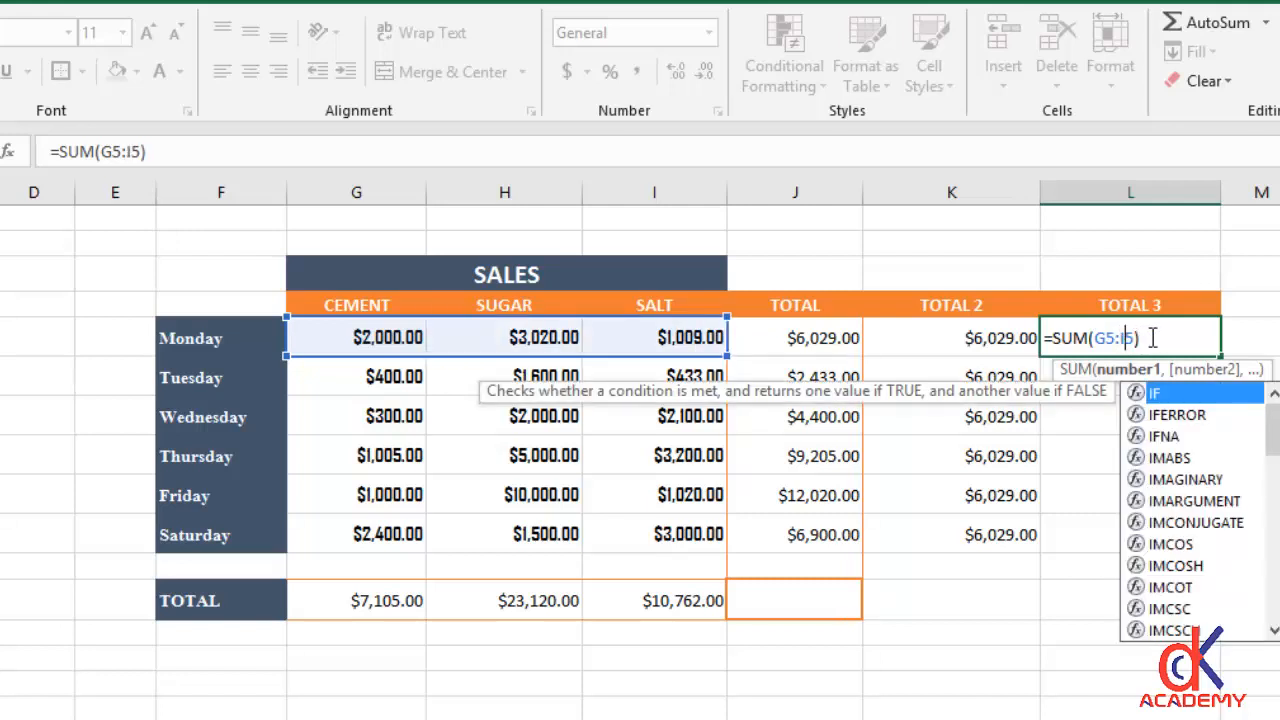
- Make both references in the L5 formula absolute so it reads =SUM($G$5:$I$5), and commit it
left_click(1100, 336)
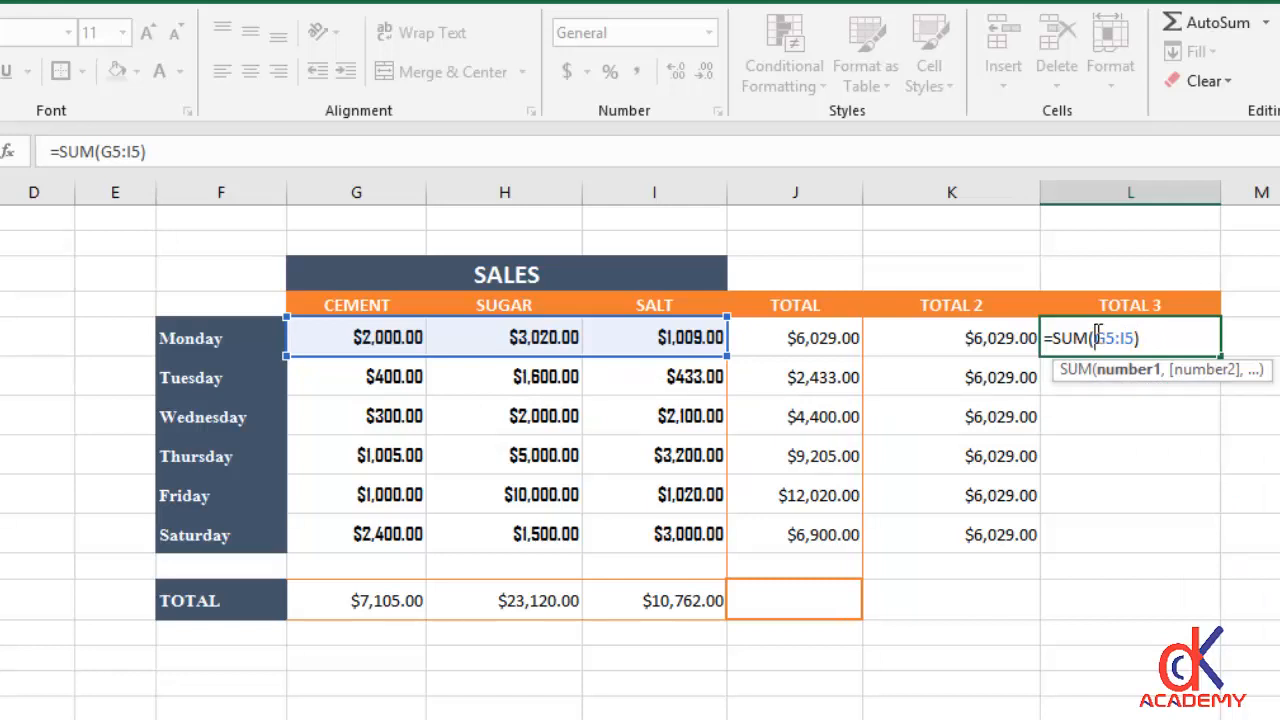
type("4")
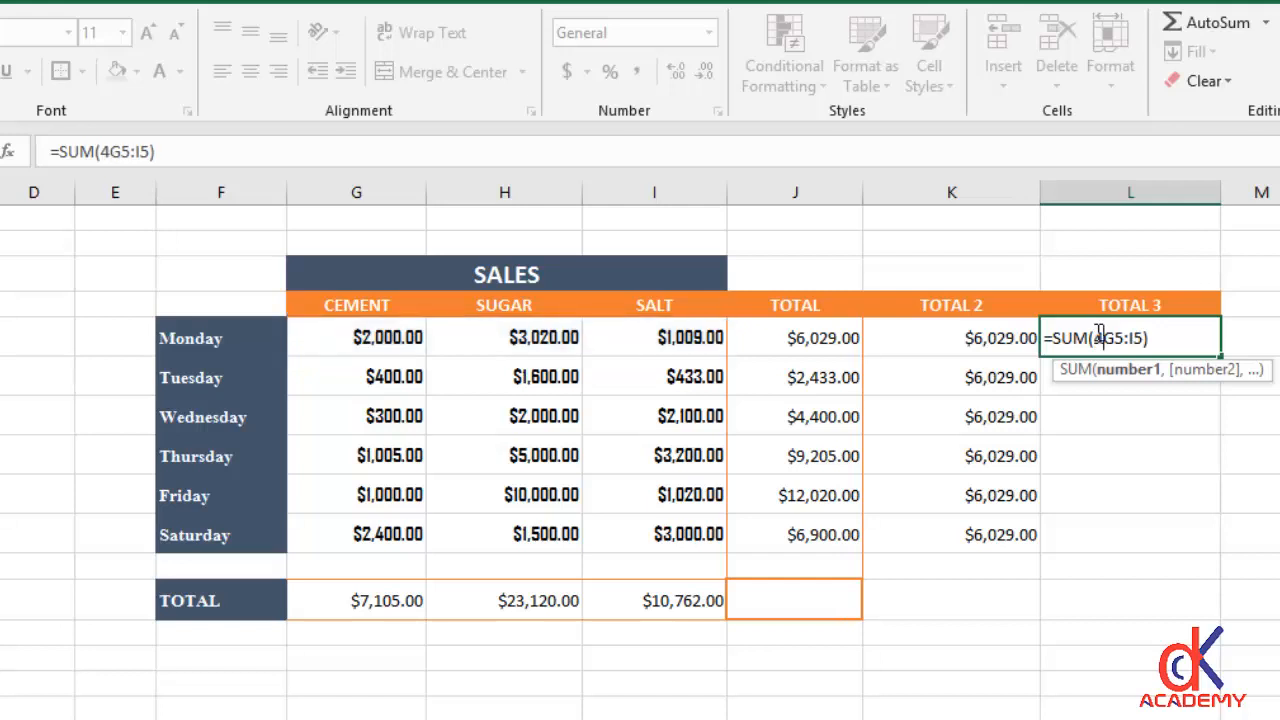
key("BackSpace")
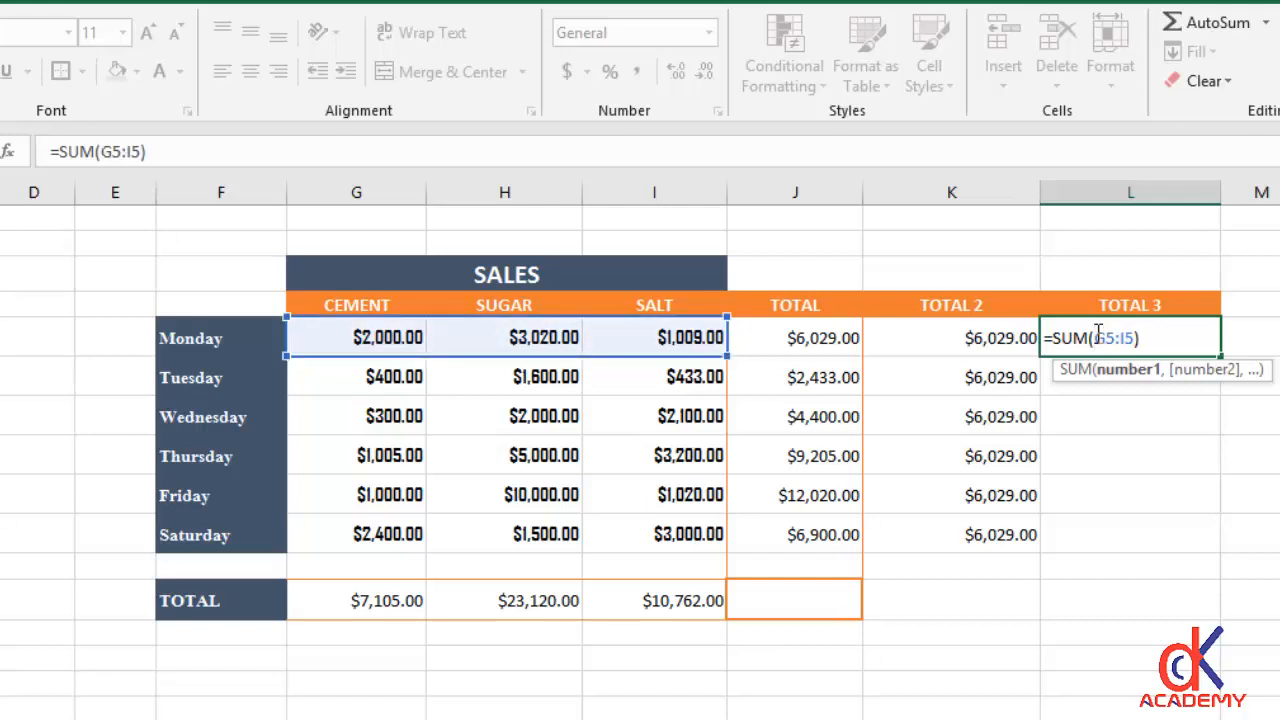
key("F4")
left_click(1140, 338)
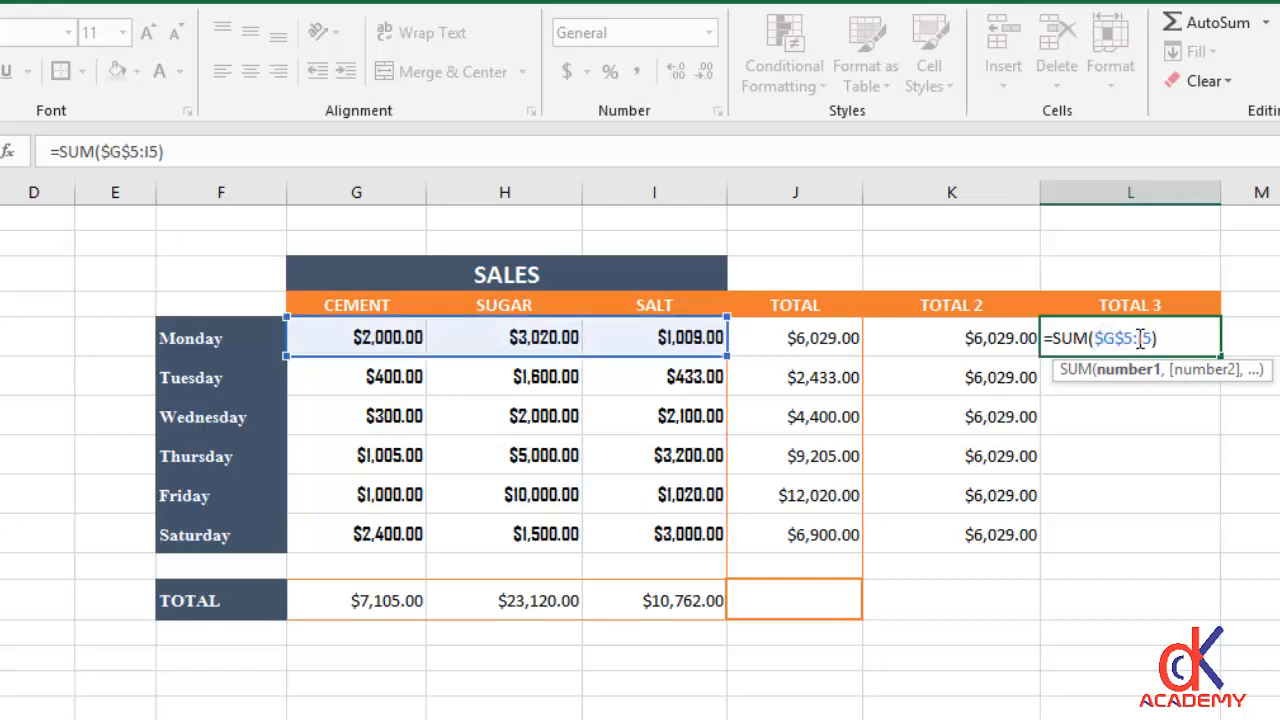
key("F4")
left_click(1176, 338)
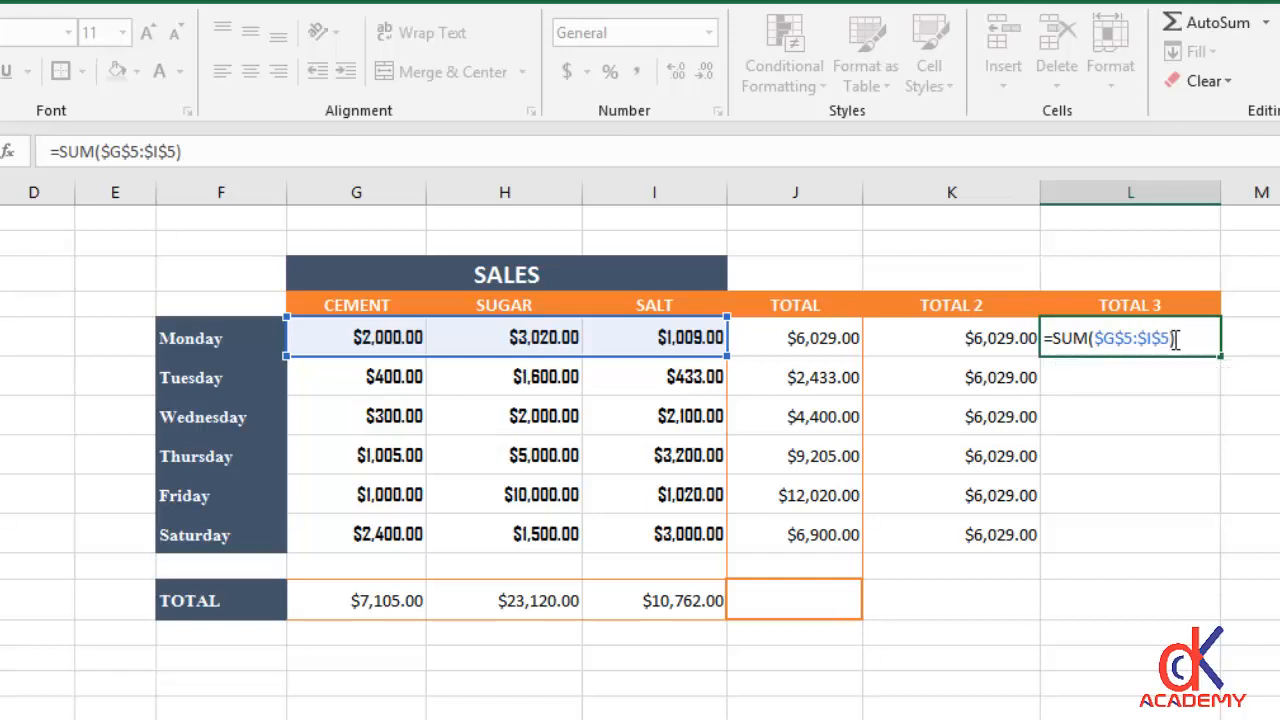
left_click(1025, 336)
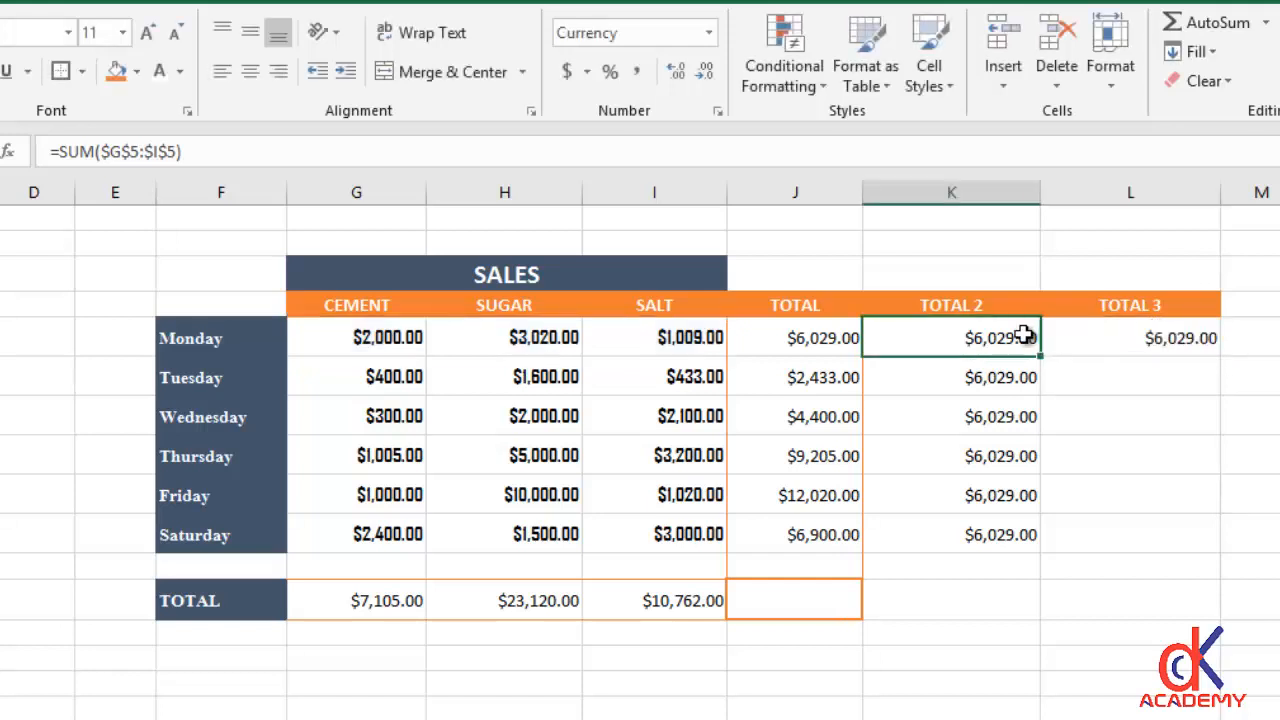
- Reopen the L5 formula and cycle its first reference through G$5, $G5 and G5 back to $G$5
left_click(1148, 337)
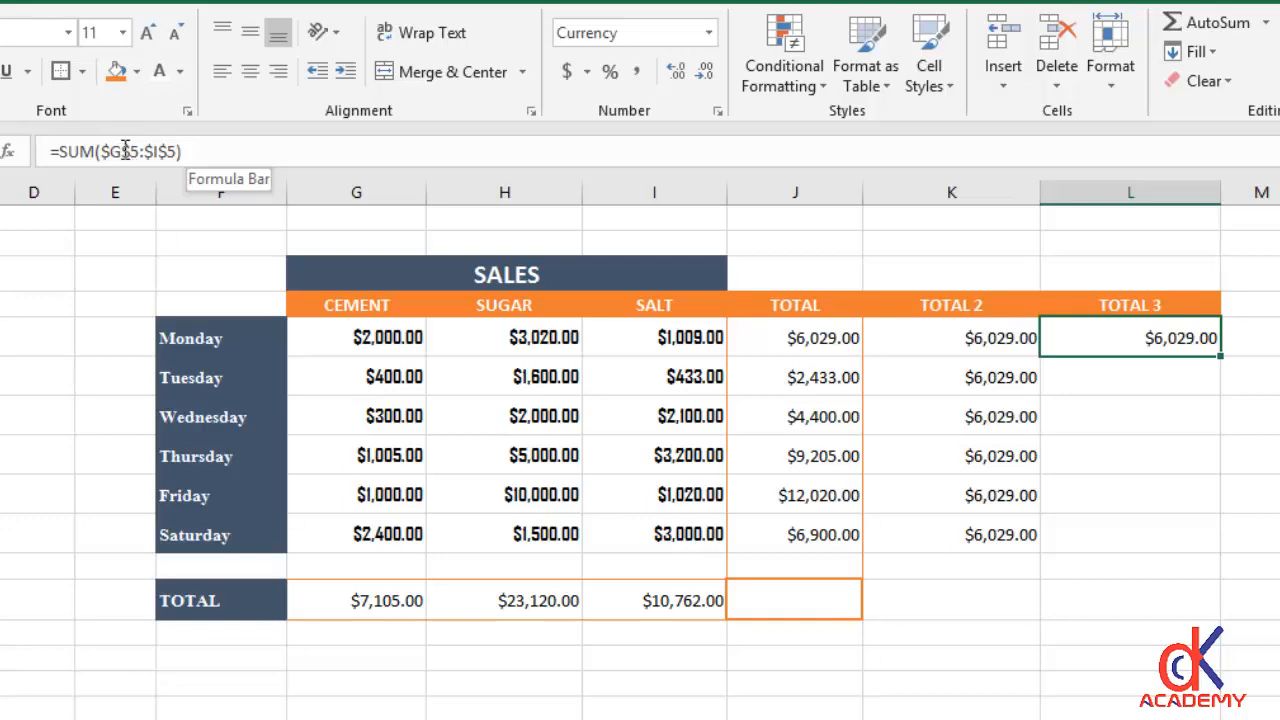
left_click(105, 151)
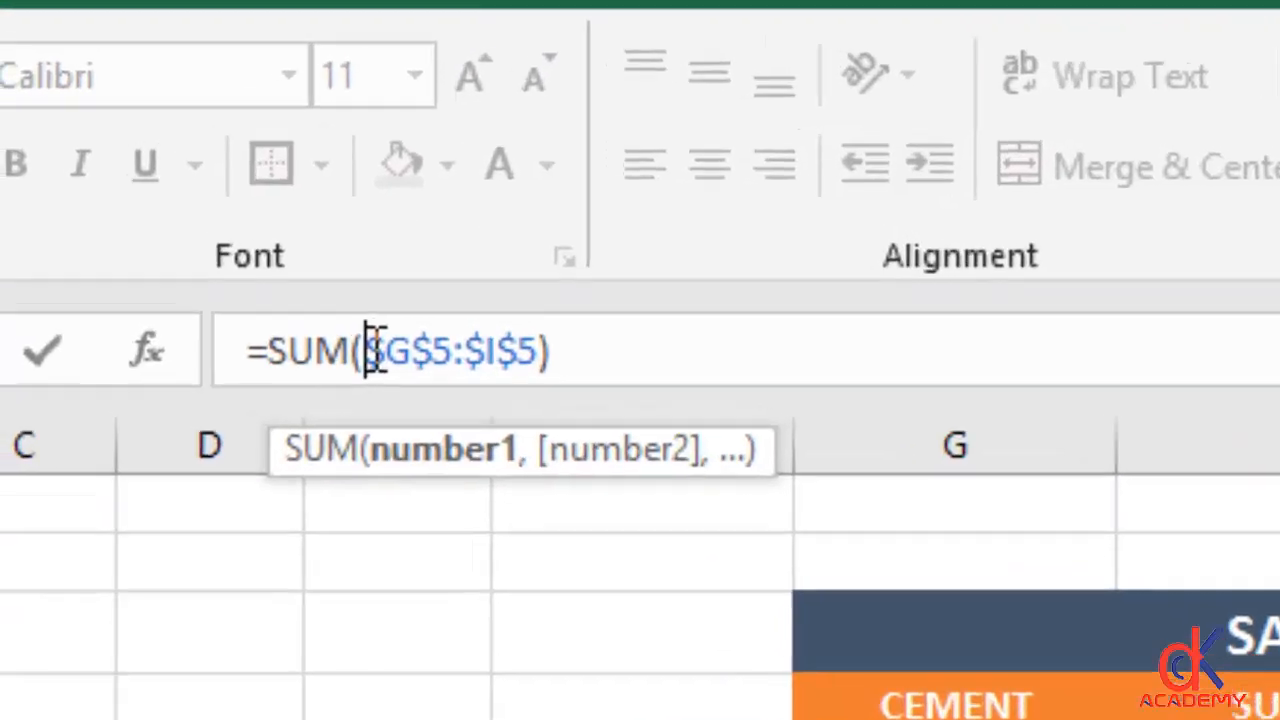
key("F4")
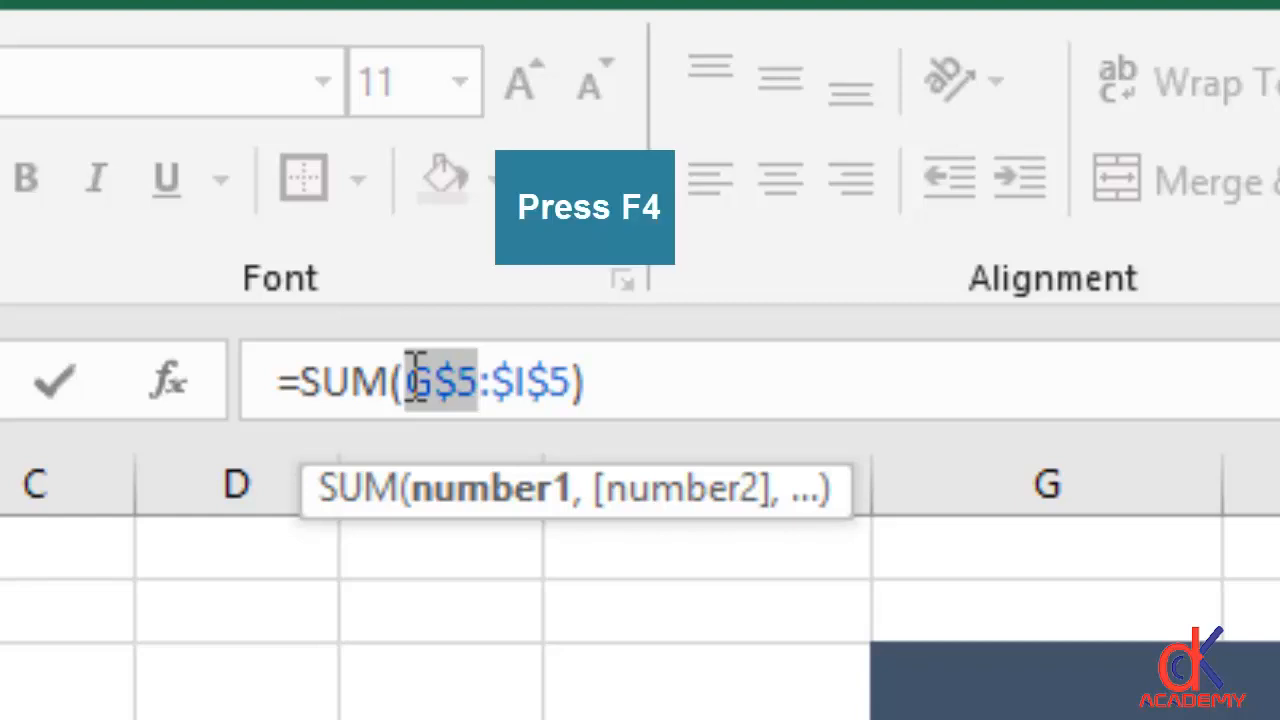
key("F4")
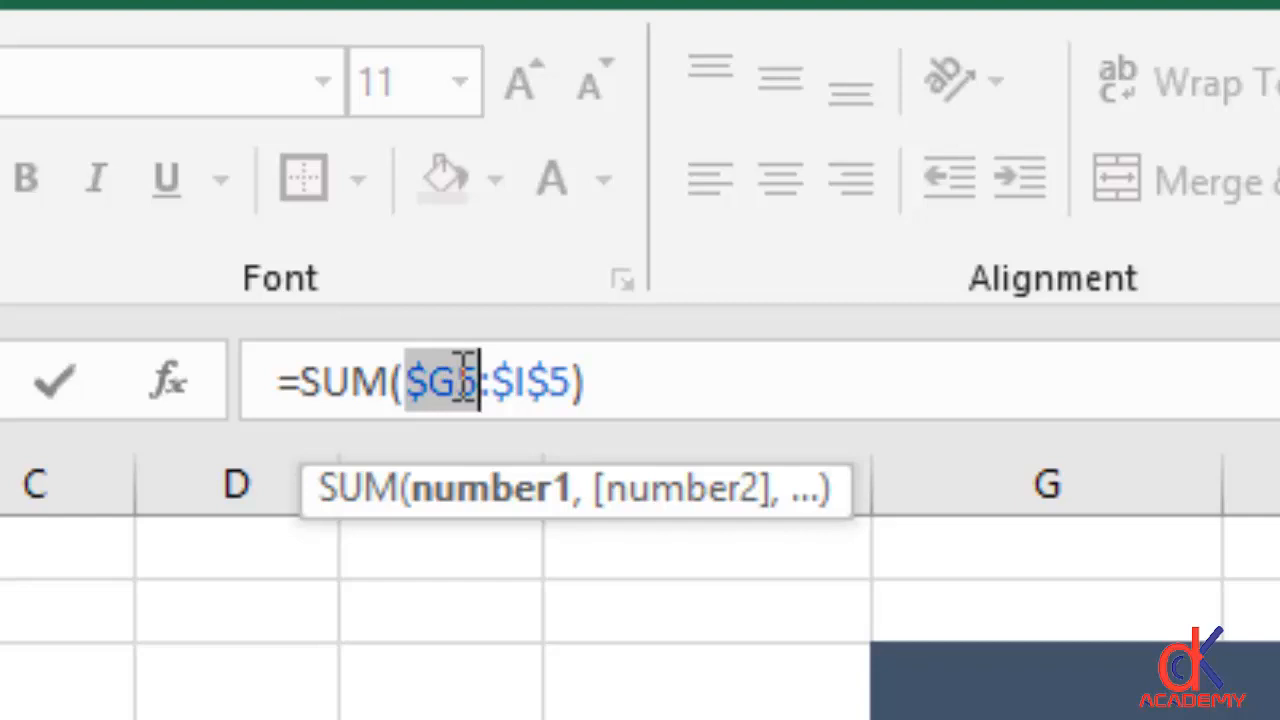
key("F4")
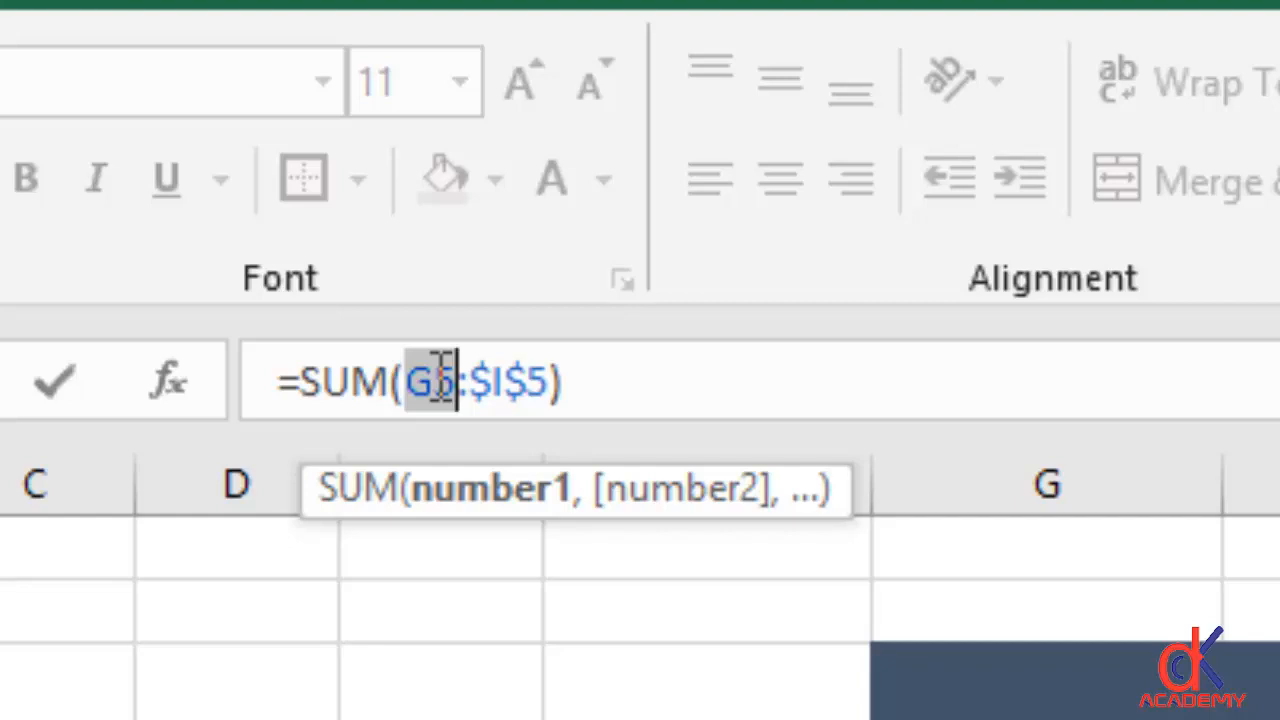
key("F4")
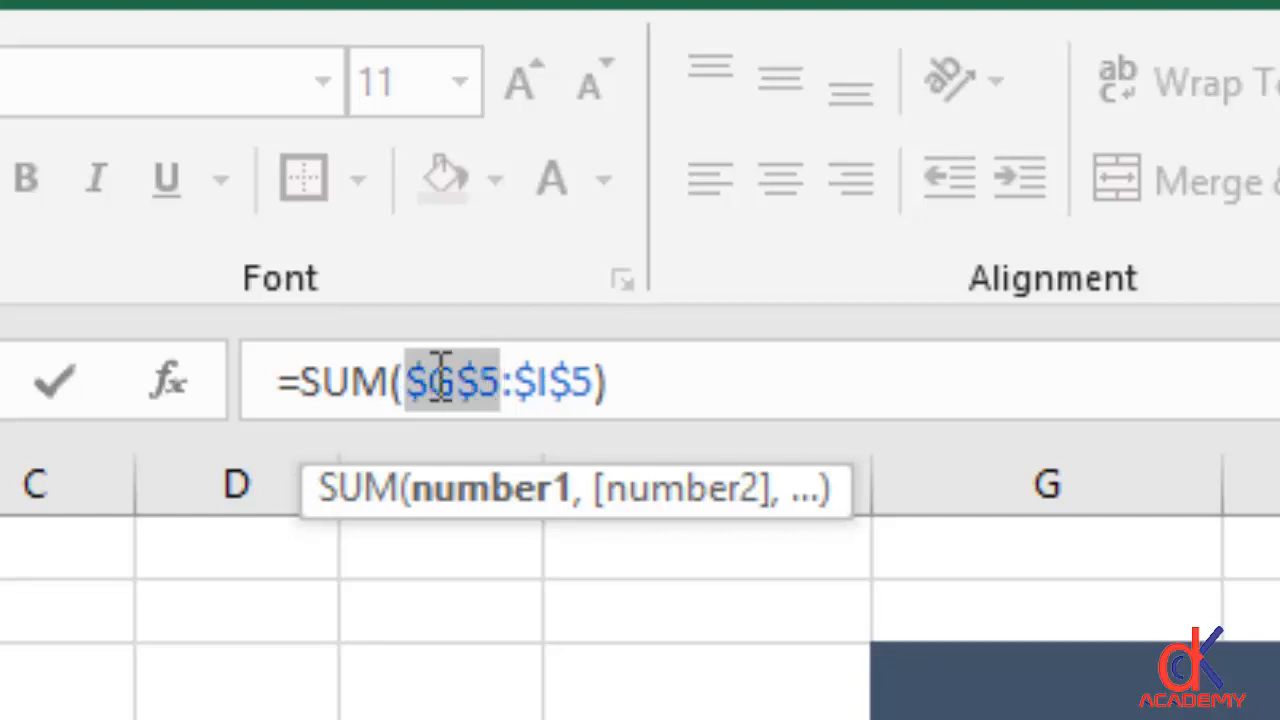
- Lock only the rows in Monday's TOTAL 3 formula as =SUM(G$5:I$5) and fill it from L5 down through Saturday in L10
key("F4")
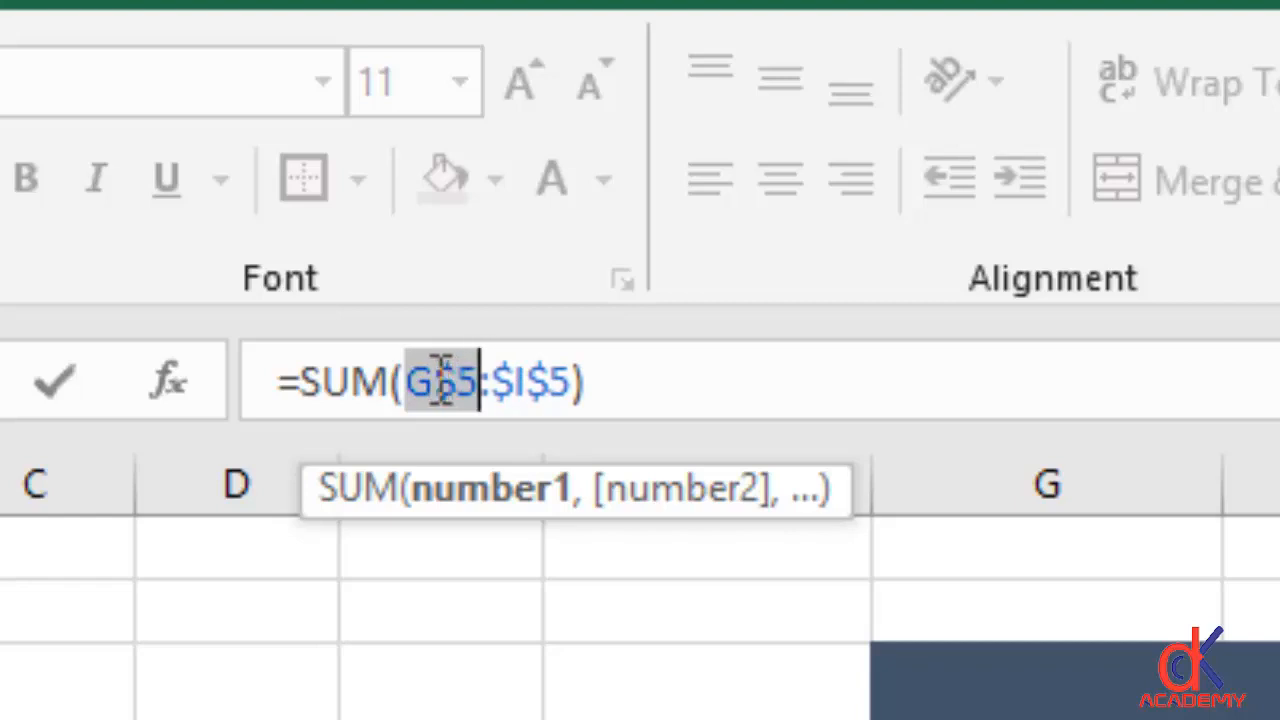
left_click(496, 381)
key("F4")
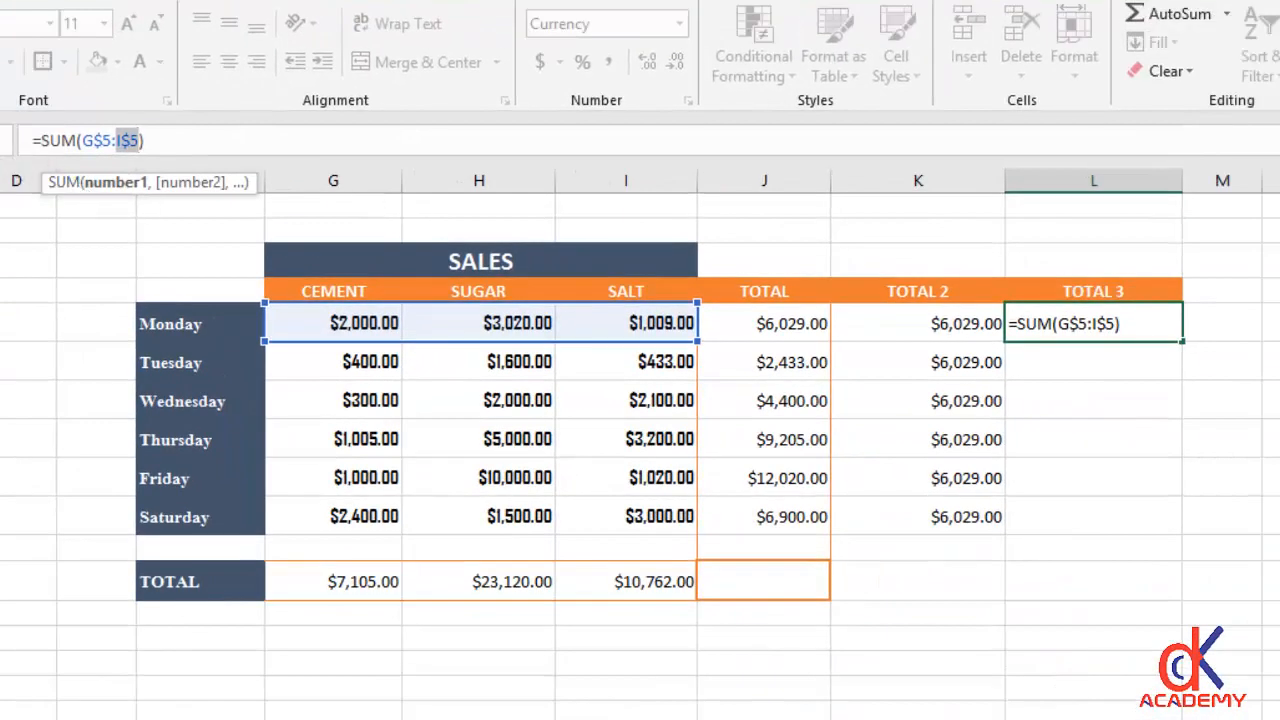
key("ctrl+Return")
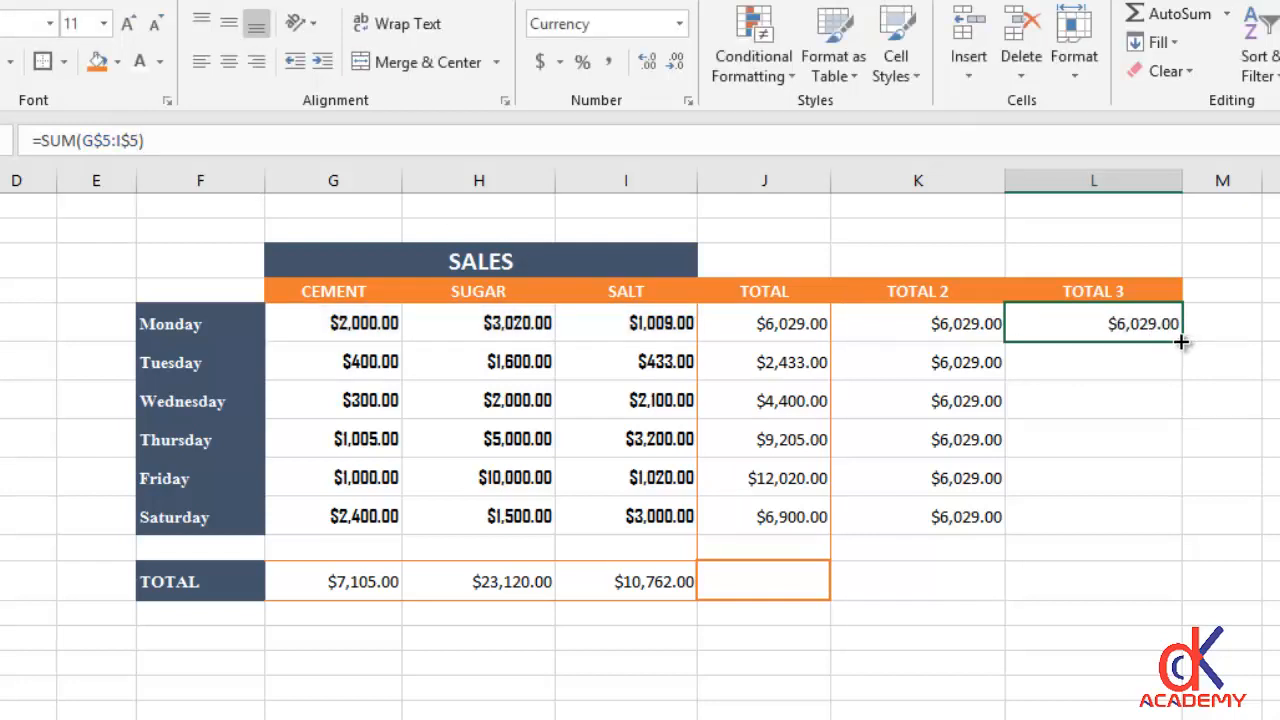
left_click_drag(1181, 342, 1163, 520)
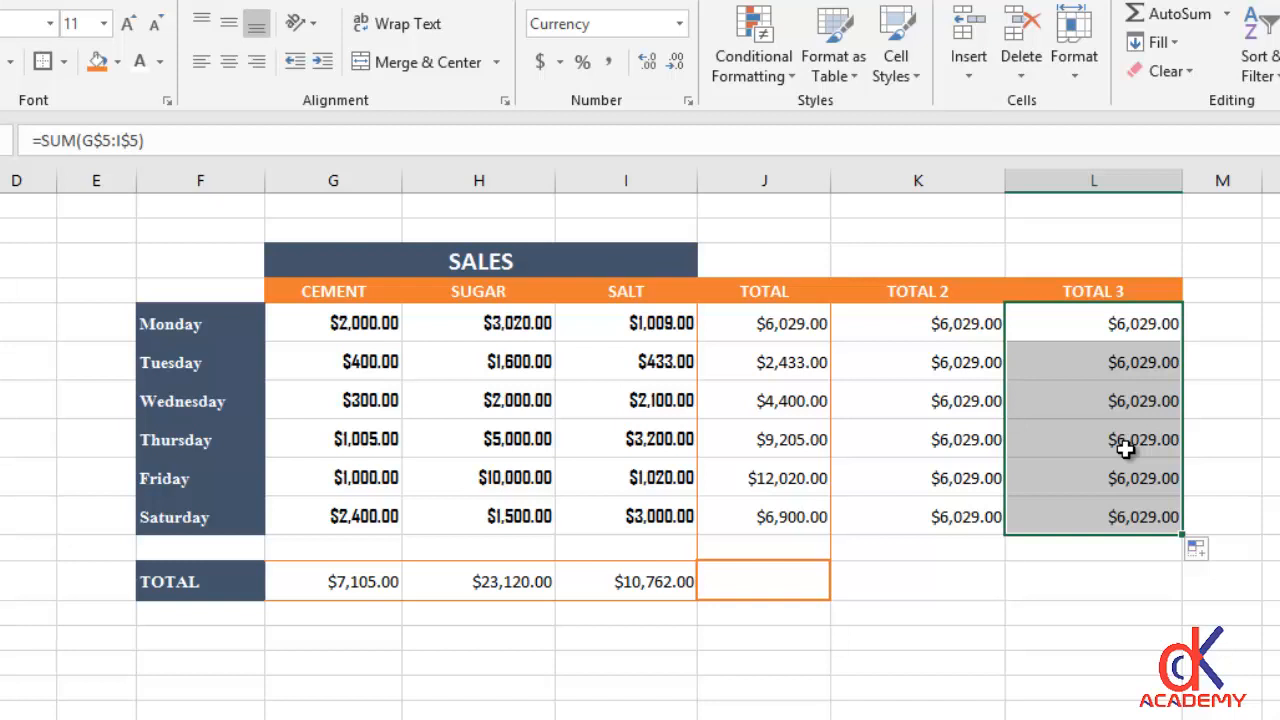
left_click(1128, 325)
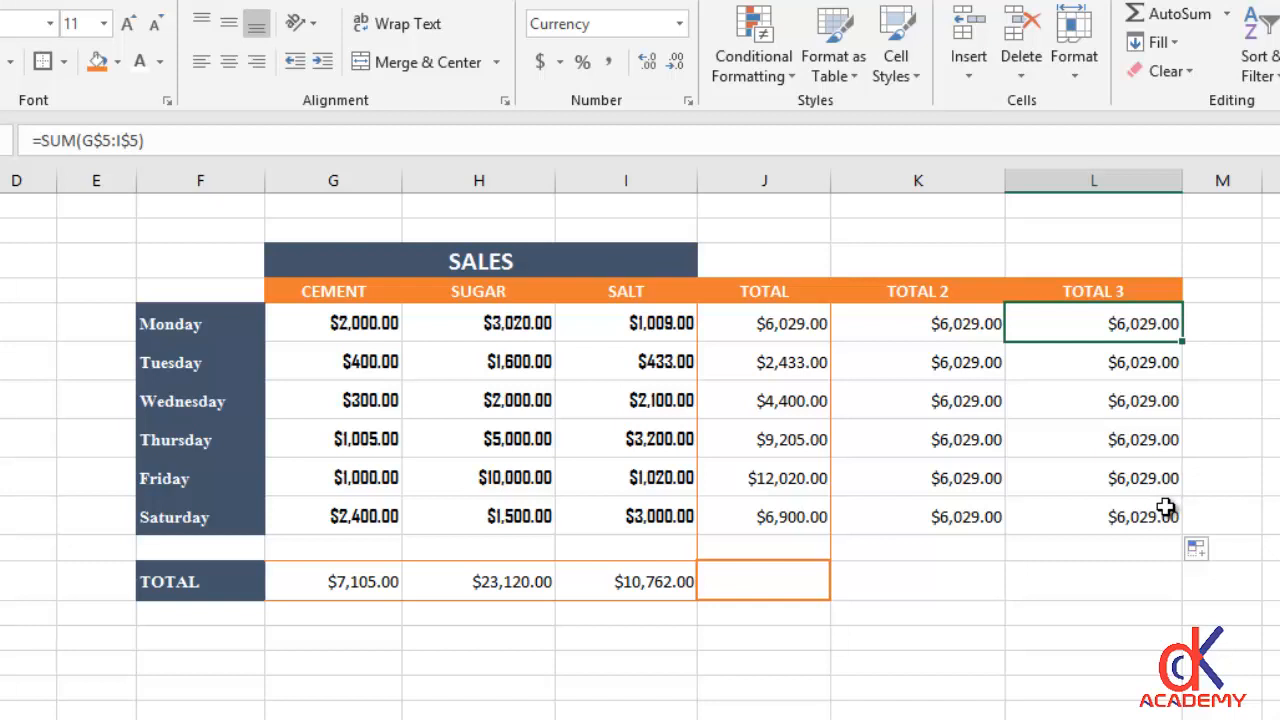
- Add the column header TOTAL4 in M4 beside TOTAL 3 and widen column M
left_click(1226, 292)
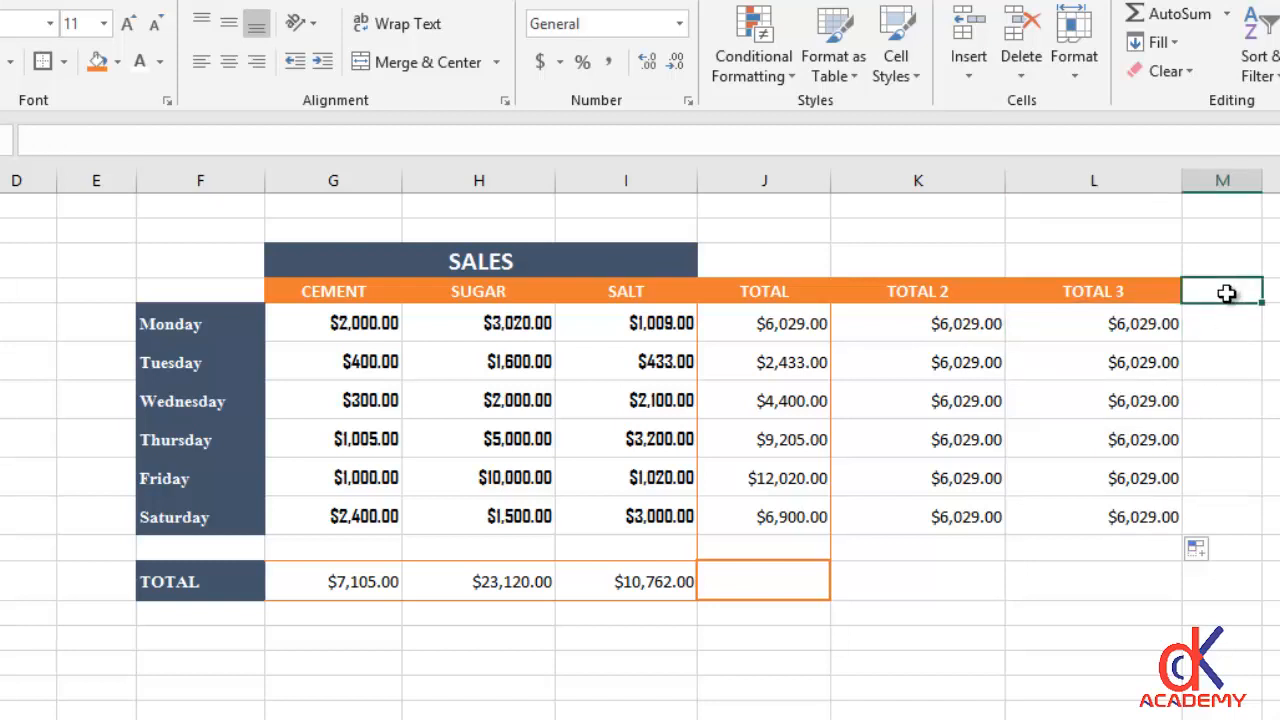
type("TOTA")
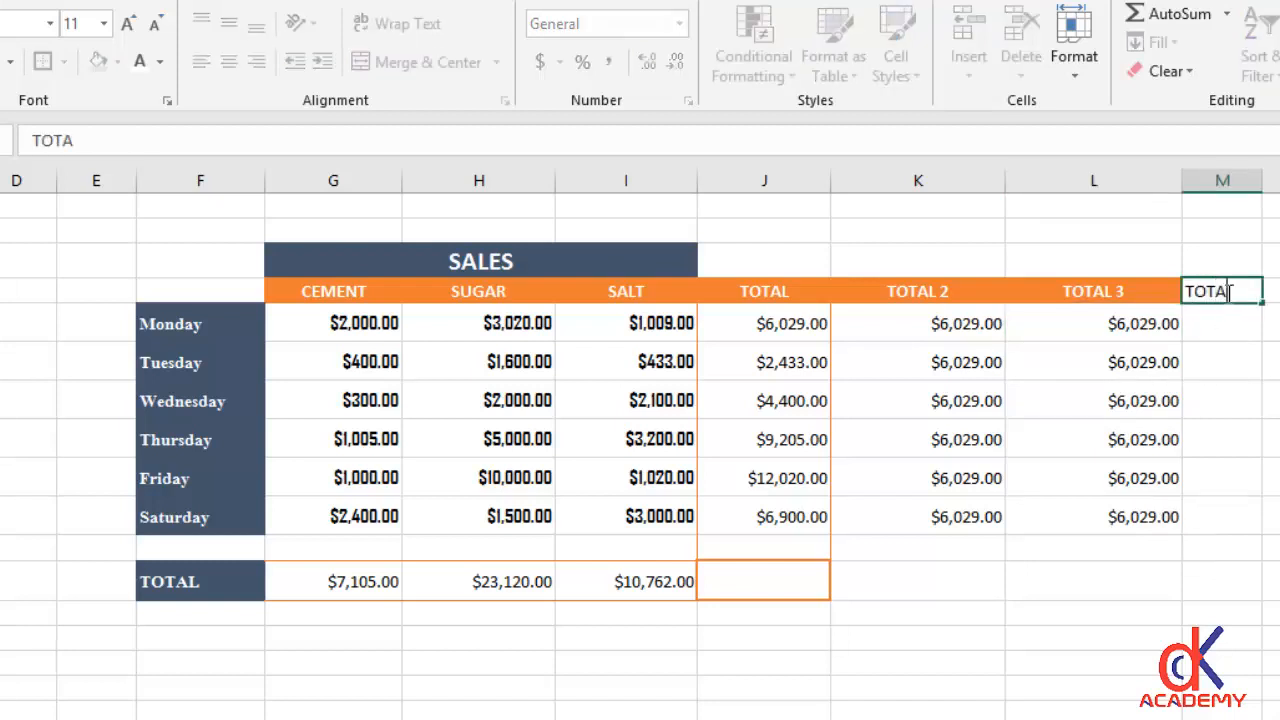
type("L4")
key("Return")
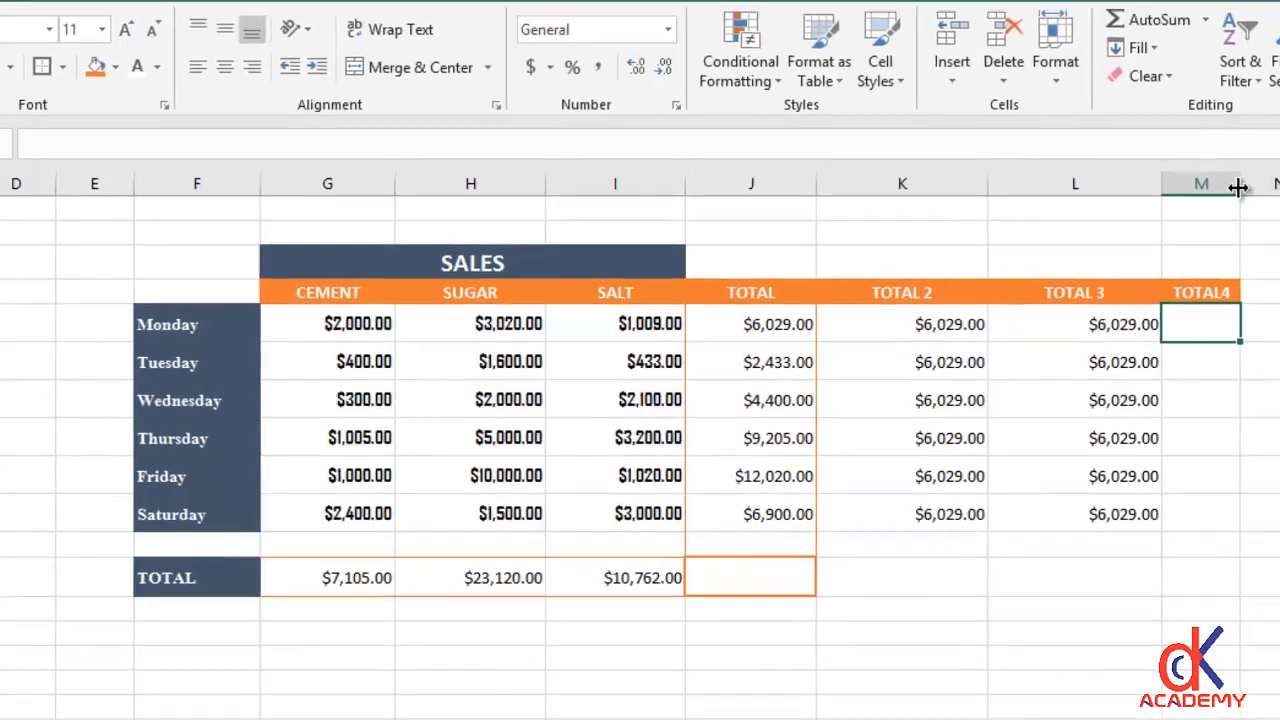
left_click_drag(1238, 187, 1279, 188)
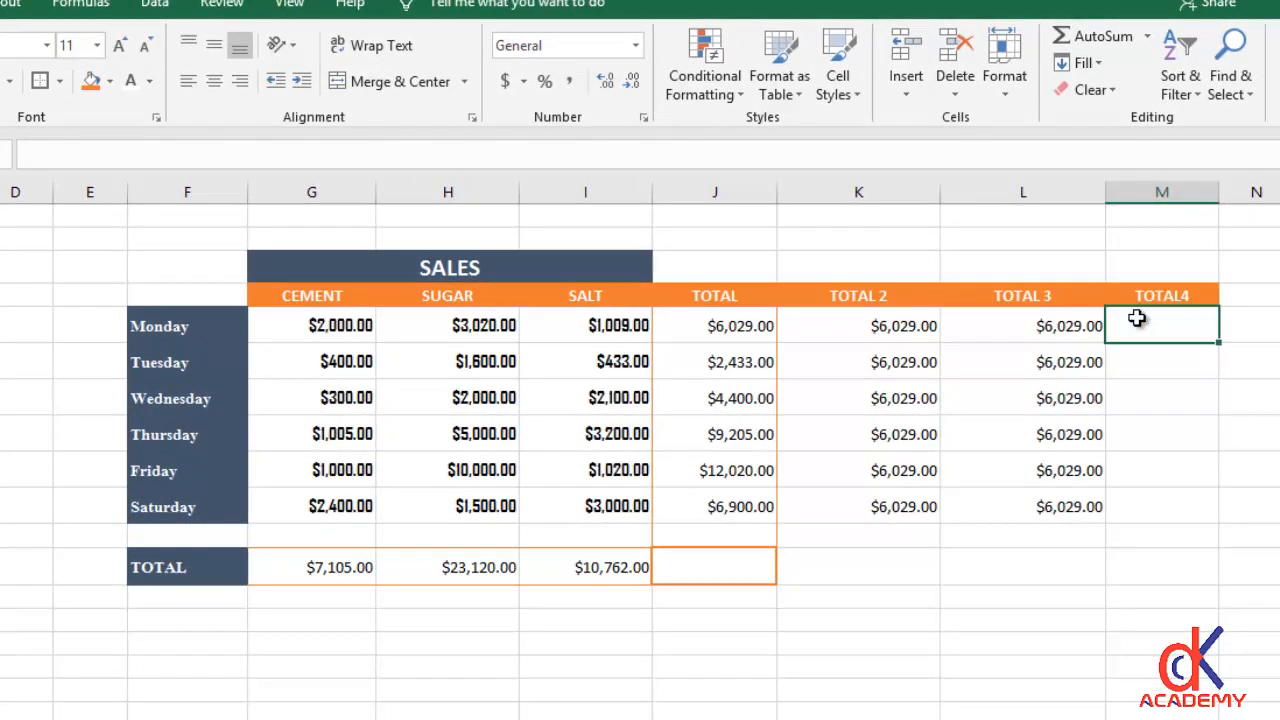
- Enter the formula =SUM(G5:I5) in M5 for Monday's TOTAL4, leaving the cell in edit mode
type("=")
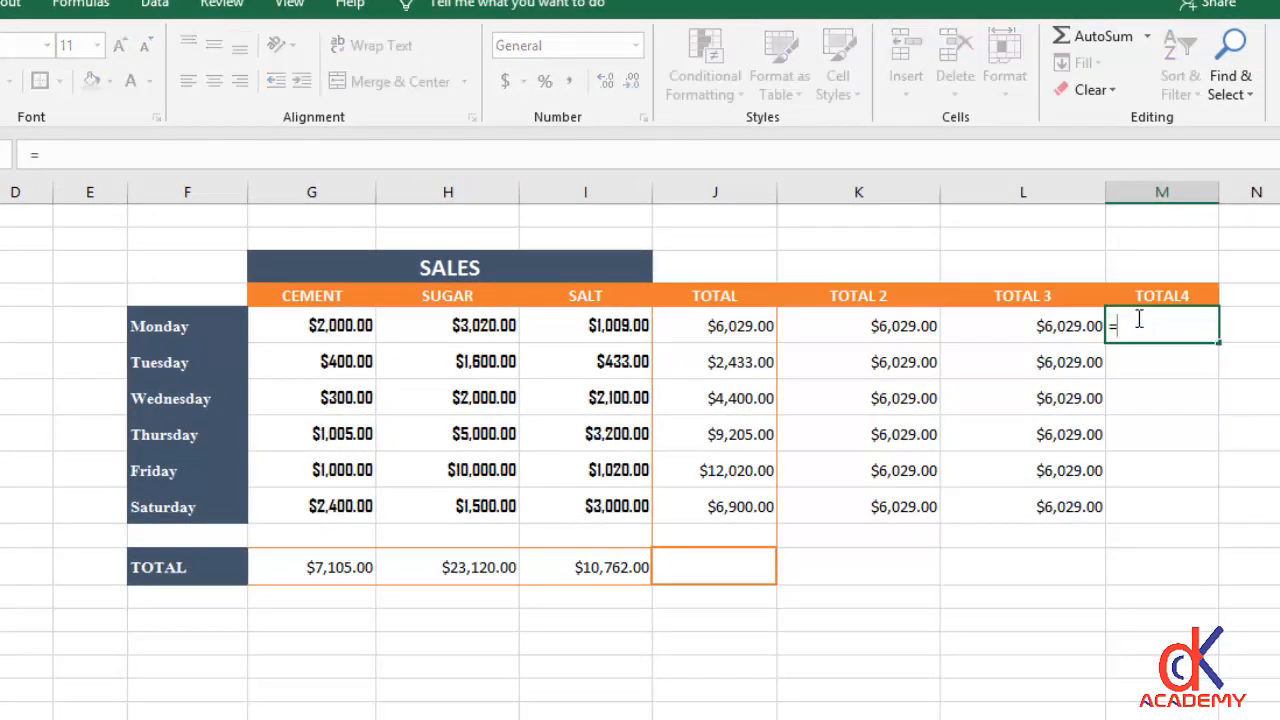
type("SUM()")
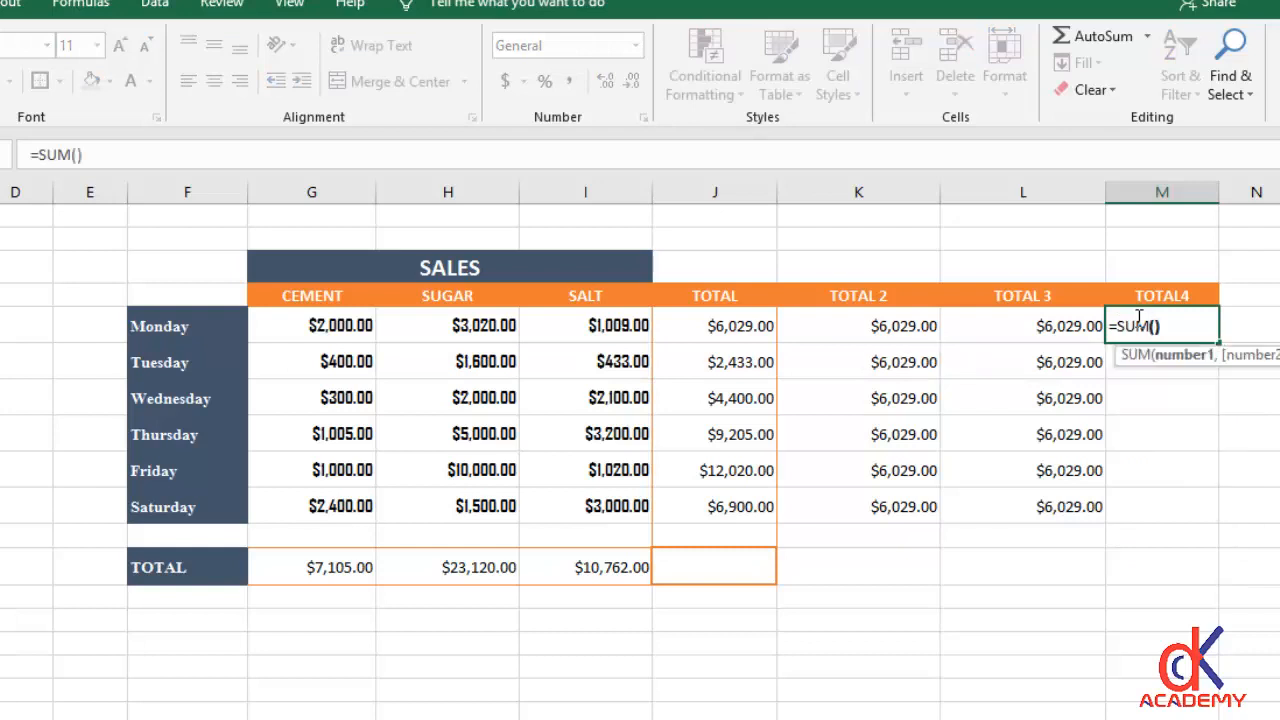
left_click(1158, 326)
type("G5")
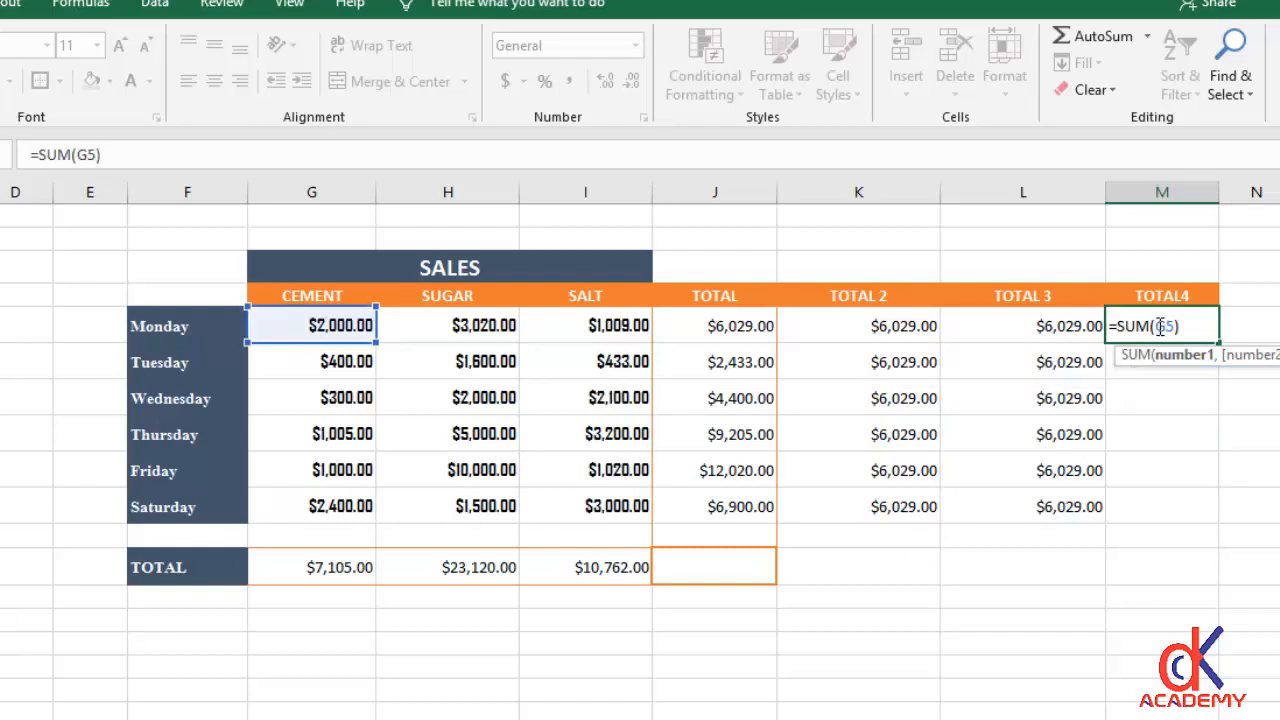
type(":I5")
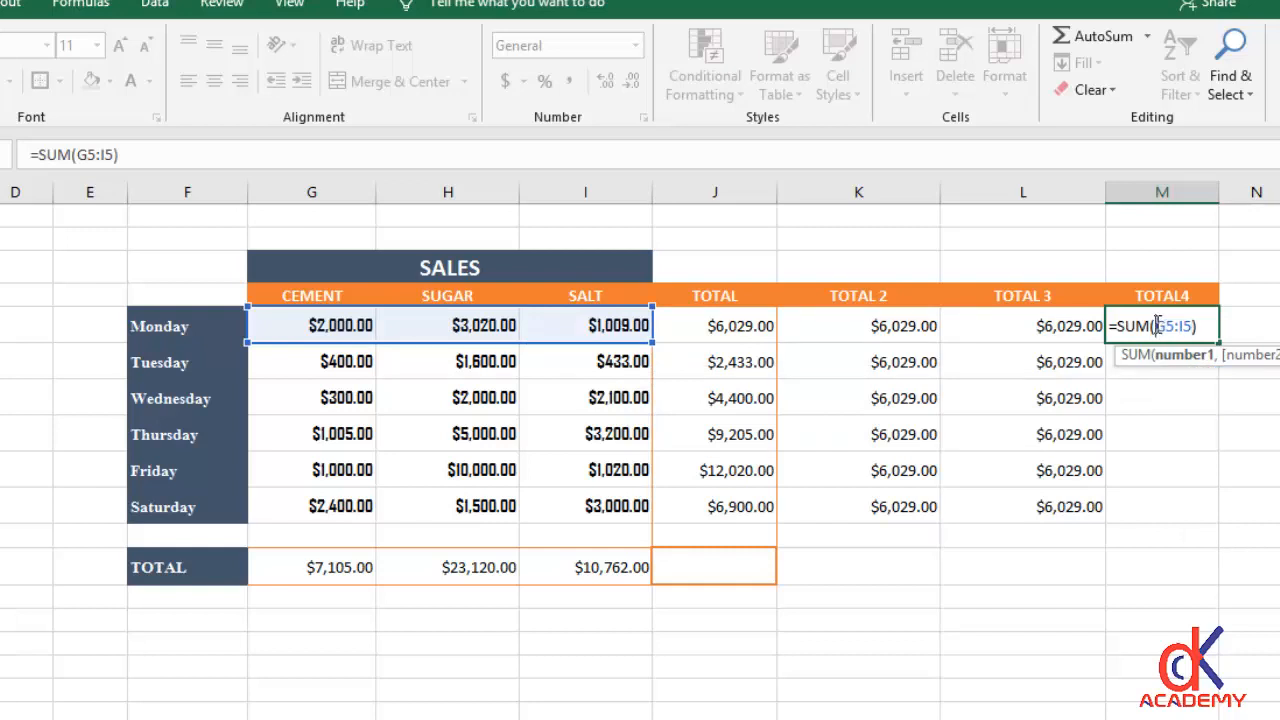
- Change Monday's TOTAL4 formula in M5 to mixed references as =SUM($G5:I$5) and enter it
key("F4")
key("F4")
key("F4")
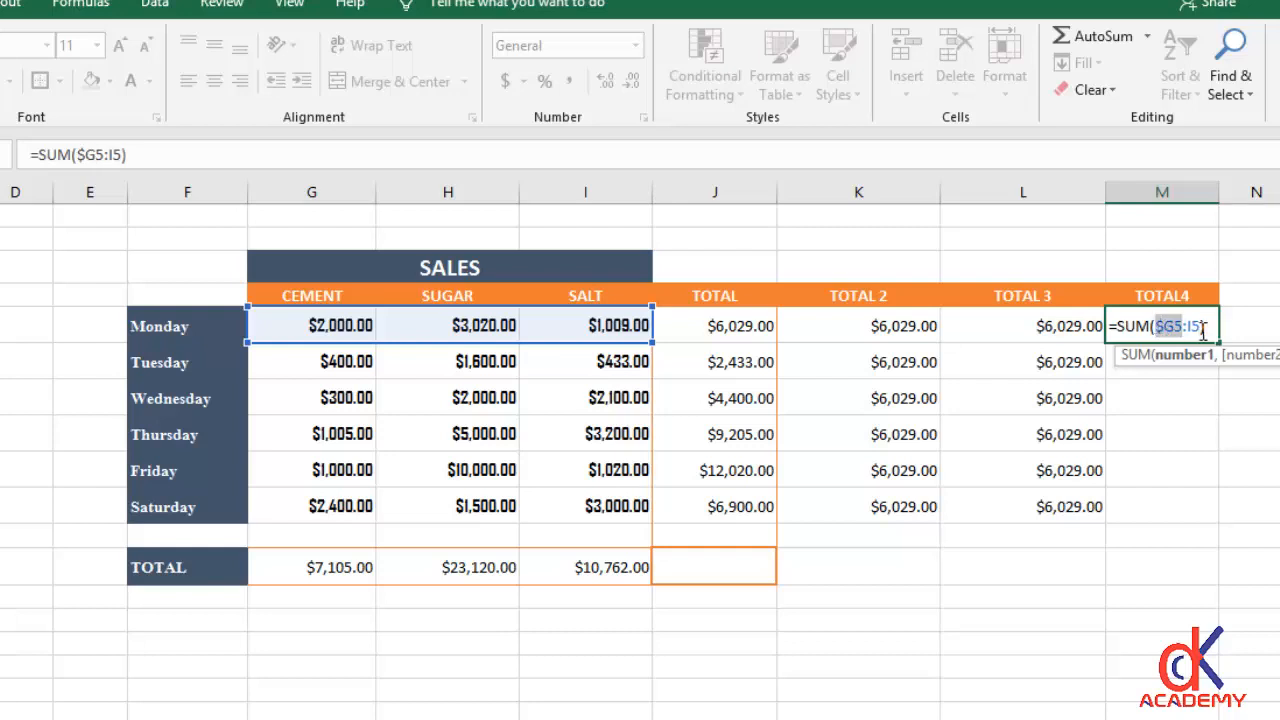
left_click(1190, 325)
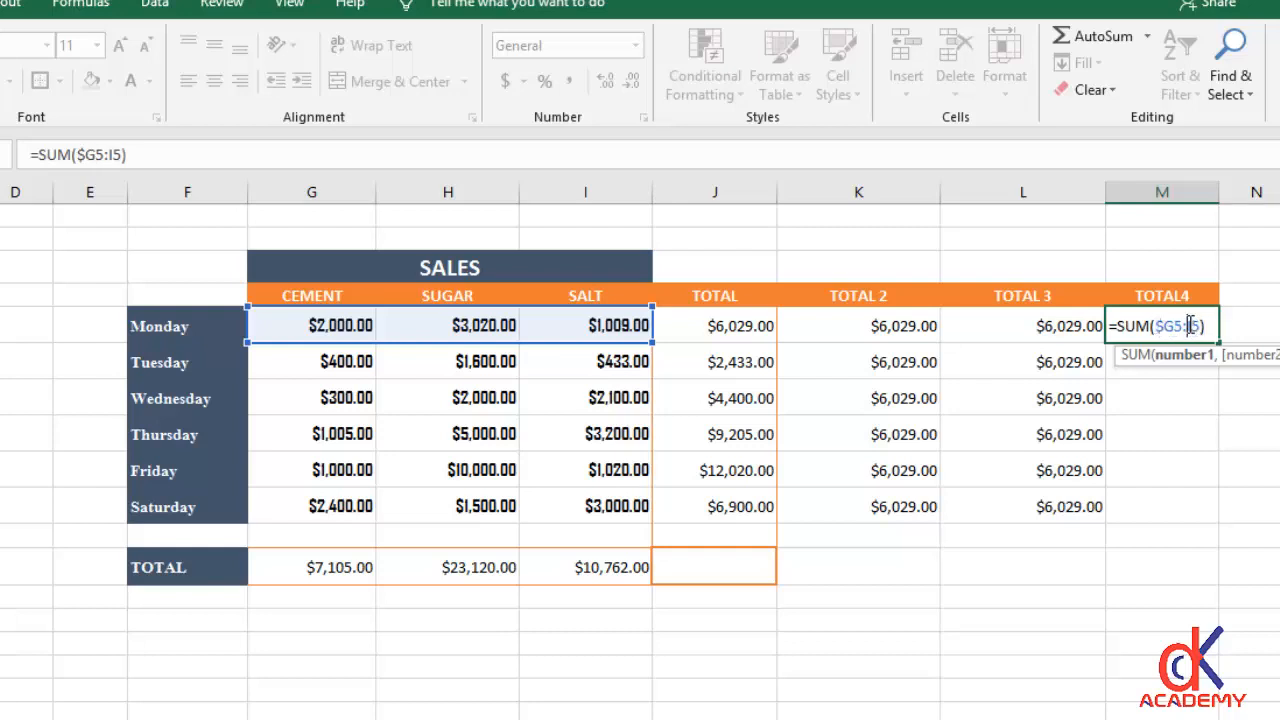
key("F4")
key("F4")
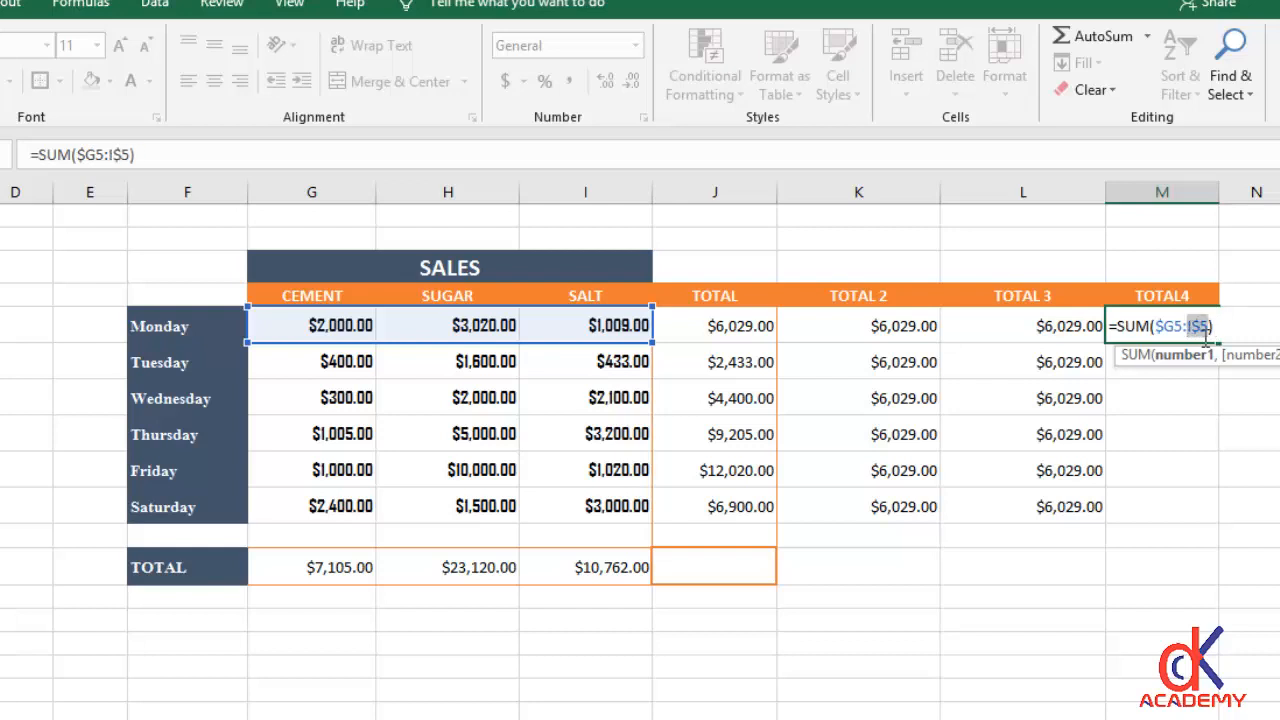
key("Return")
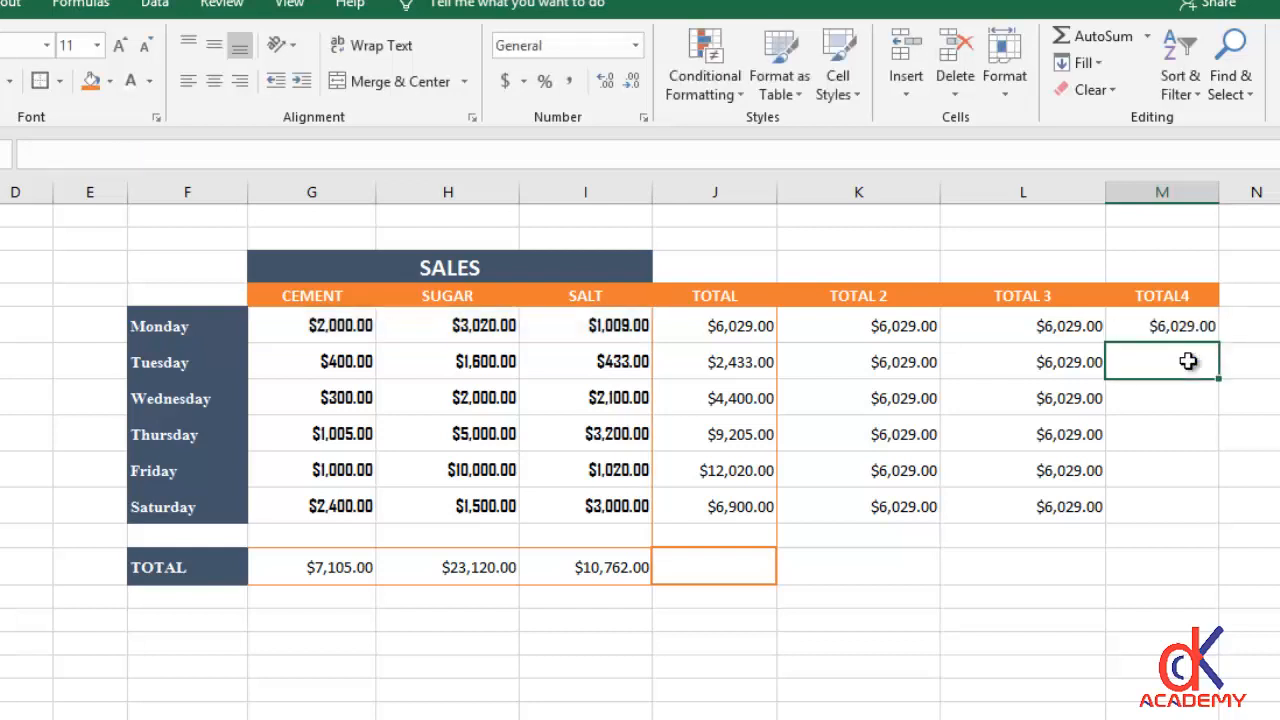
- Fill Monday's TOTAL4 formula from M5 down through Saturday in M10 and check Tuesday's copied formula
left_click(1184, 327)
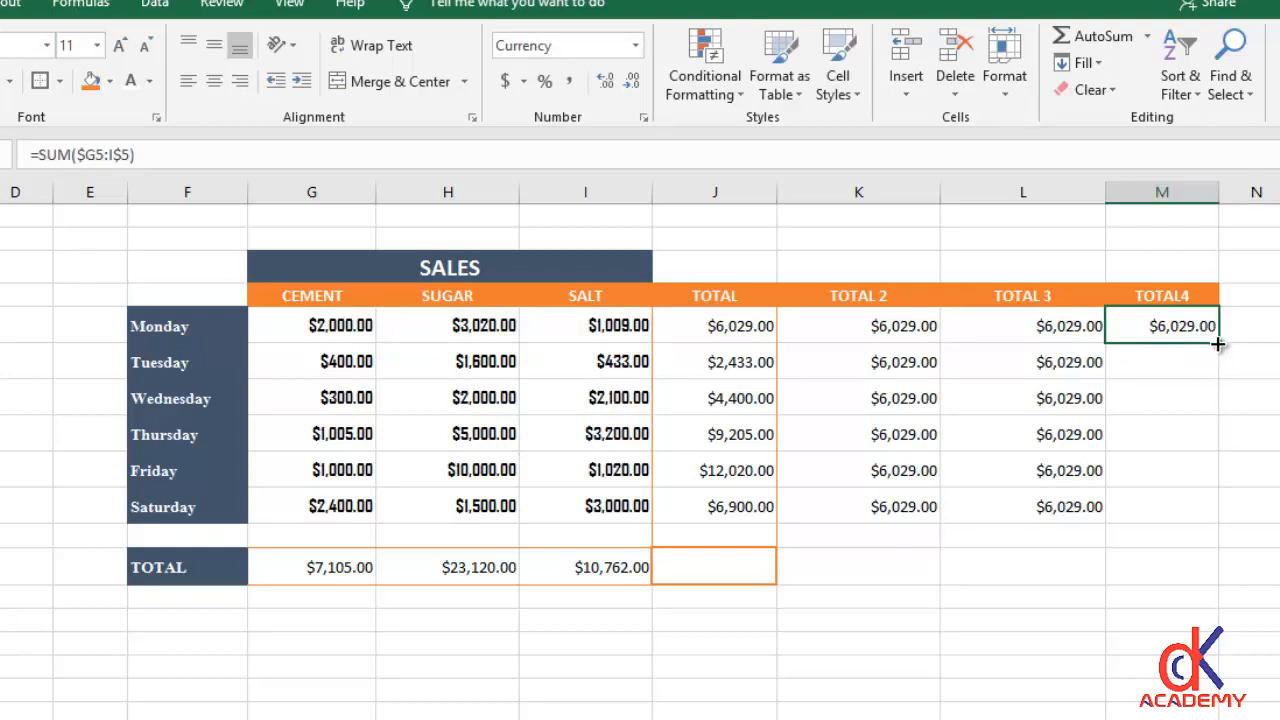
left_click_drag(1218, 344, 1186, 511)
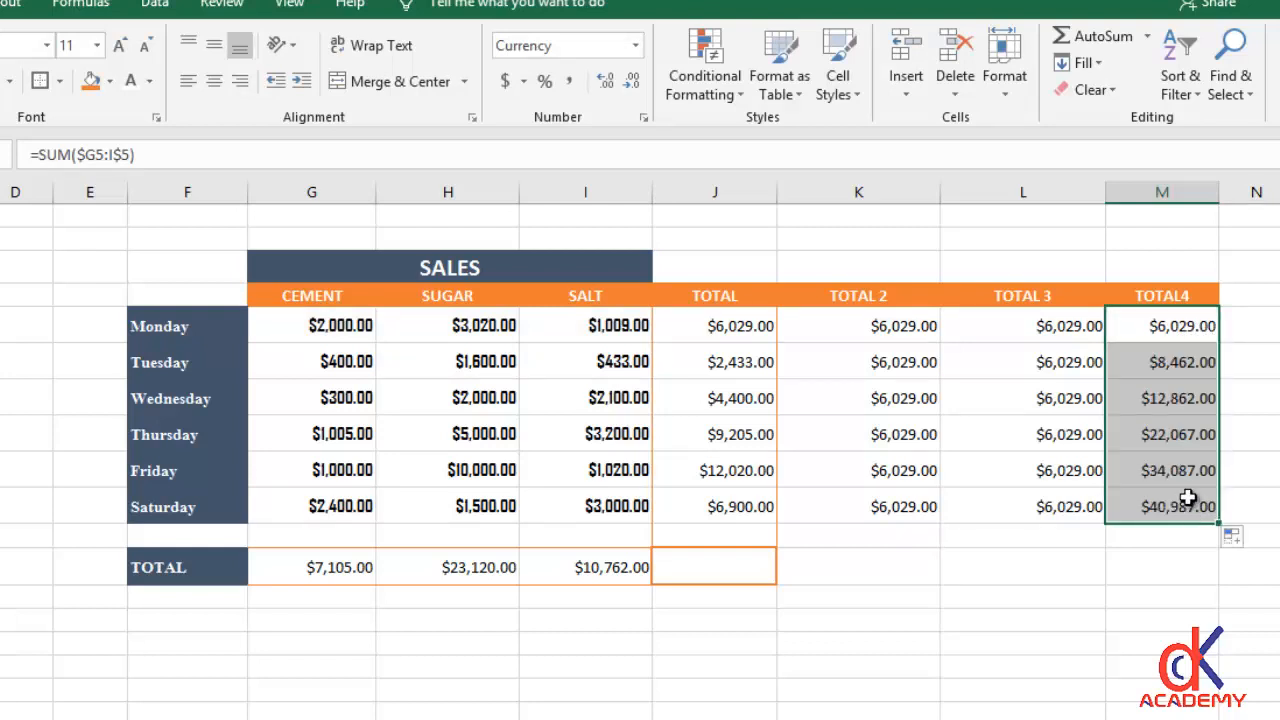
left_click(1160, 364)
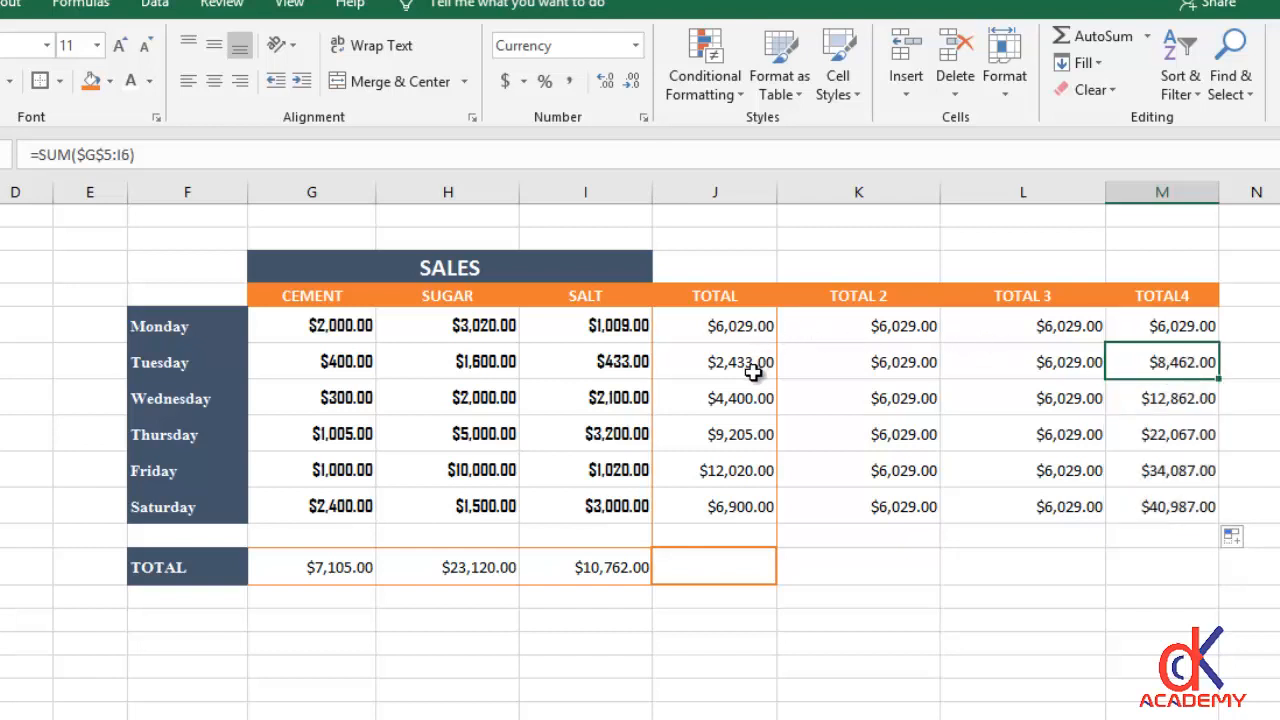
- Lock only the columns in Monday's TOTAL4 formula as =SUM($G5:$I5), fill it down to M10, and compare Tuesday's TOTAL and TOTAL4
left_click(1158, 326)
left_click(121, 152)
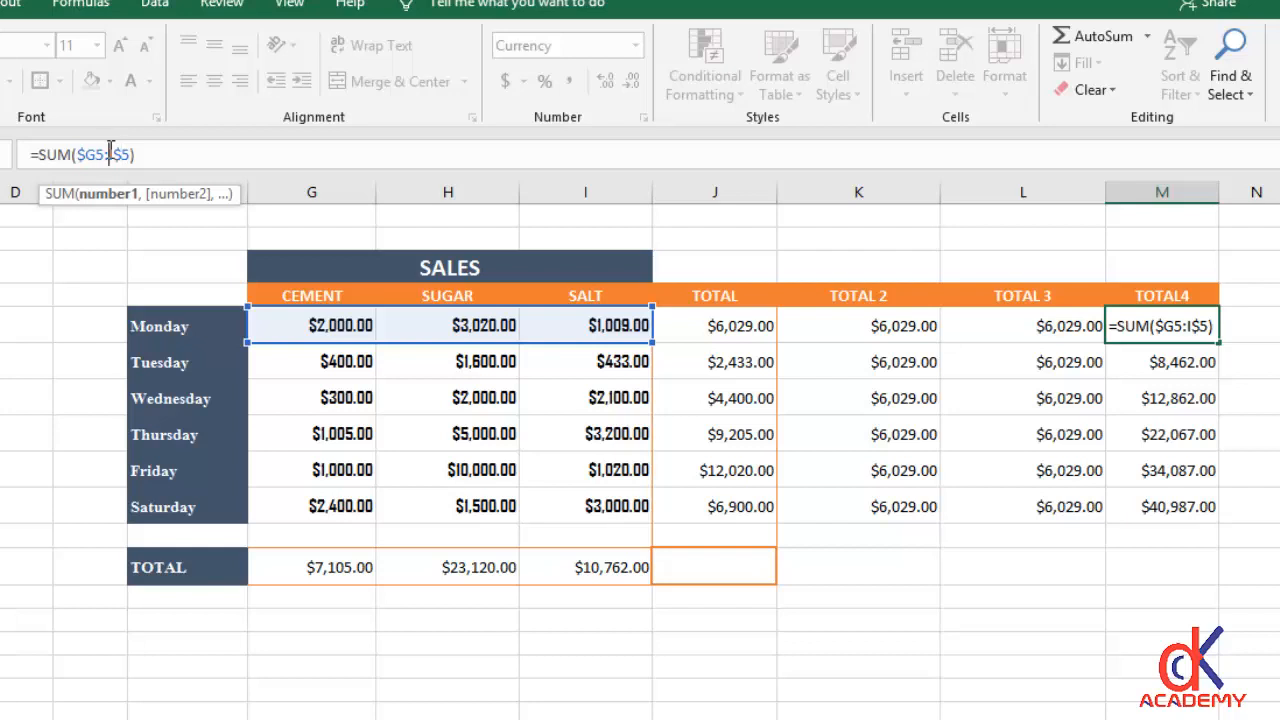
key("F4")
key("Return")
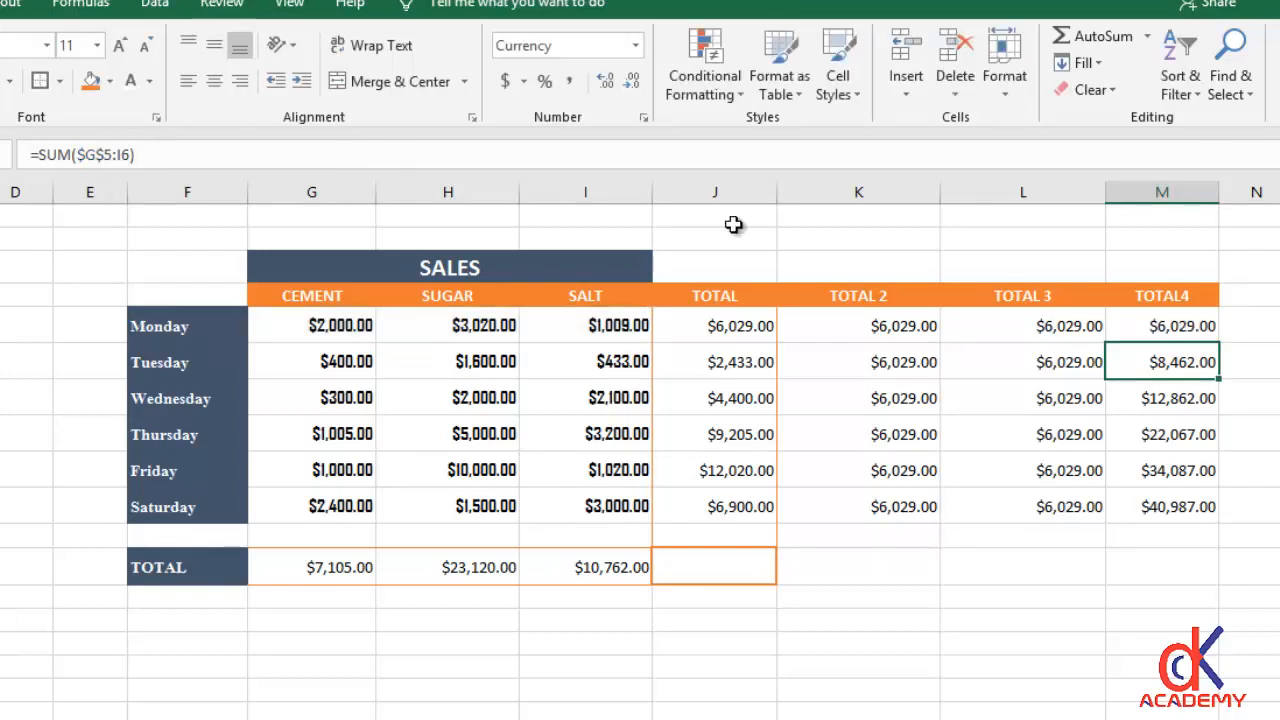
left_click(1164, 327)
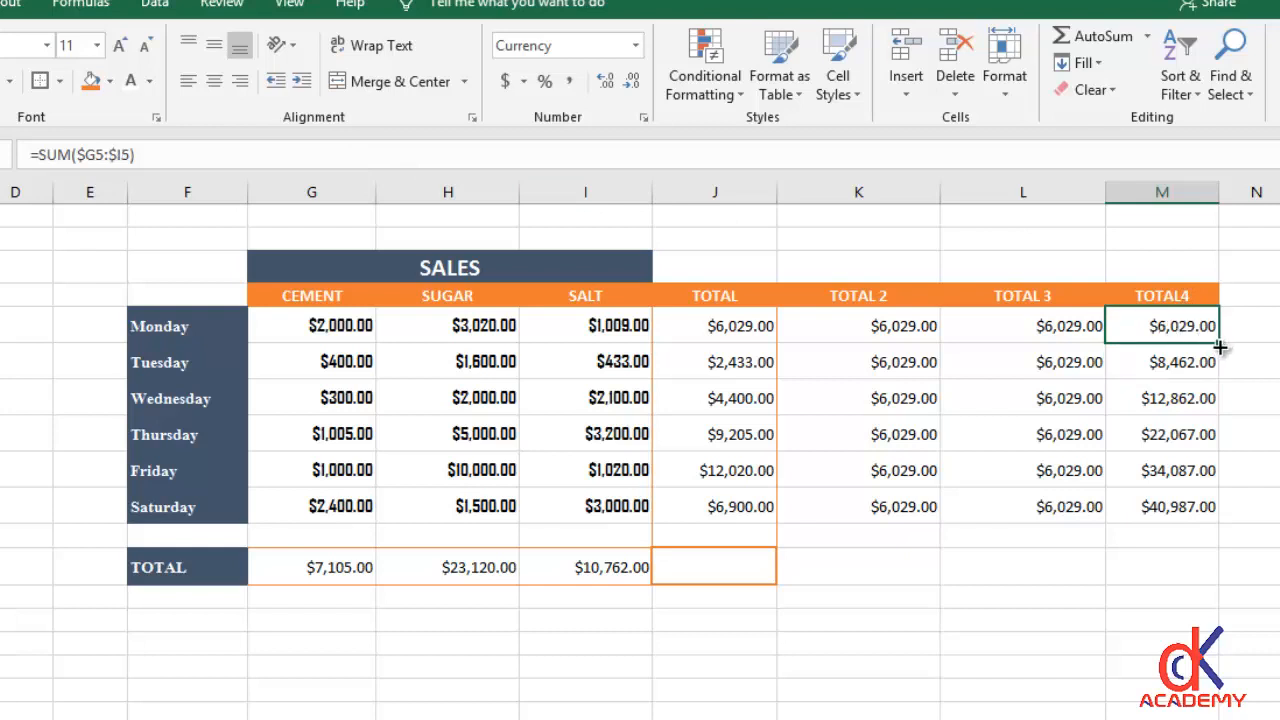
left_click_drag(1220, 346, 1200, 512)
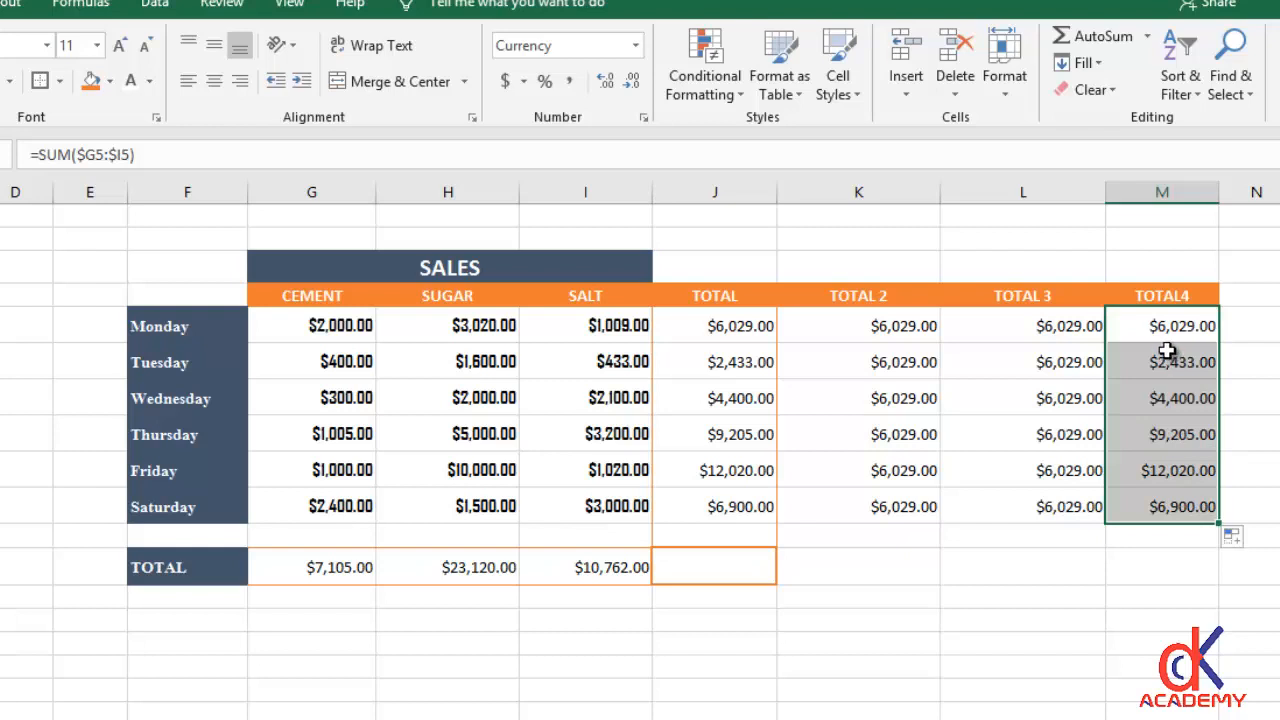
left_click(738, 368)
left_click(1170, 365)
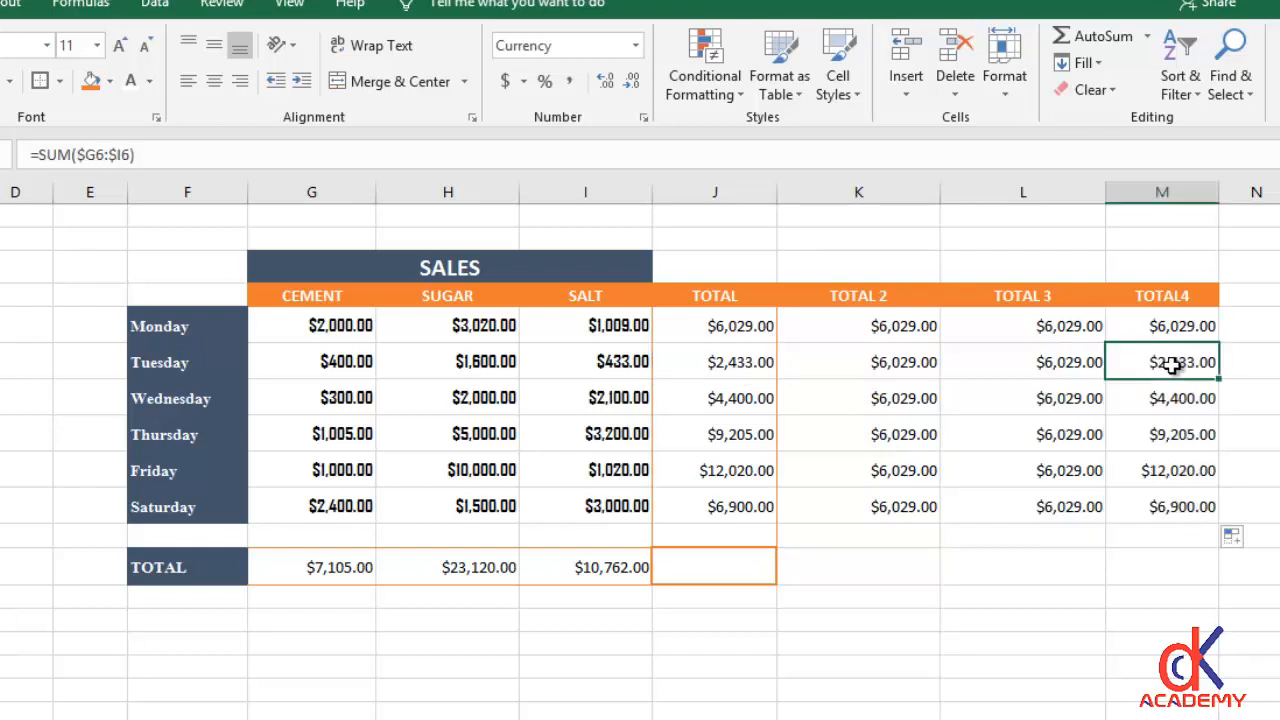
- Repeat the TOTAL4 fill from M5 through M10 and inspect Monday's TOTAL 3 formula in L5 for comparison
left_click(1185, 326)
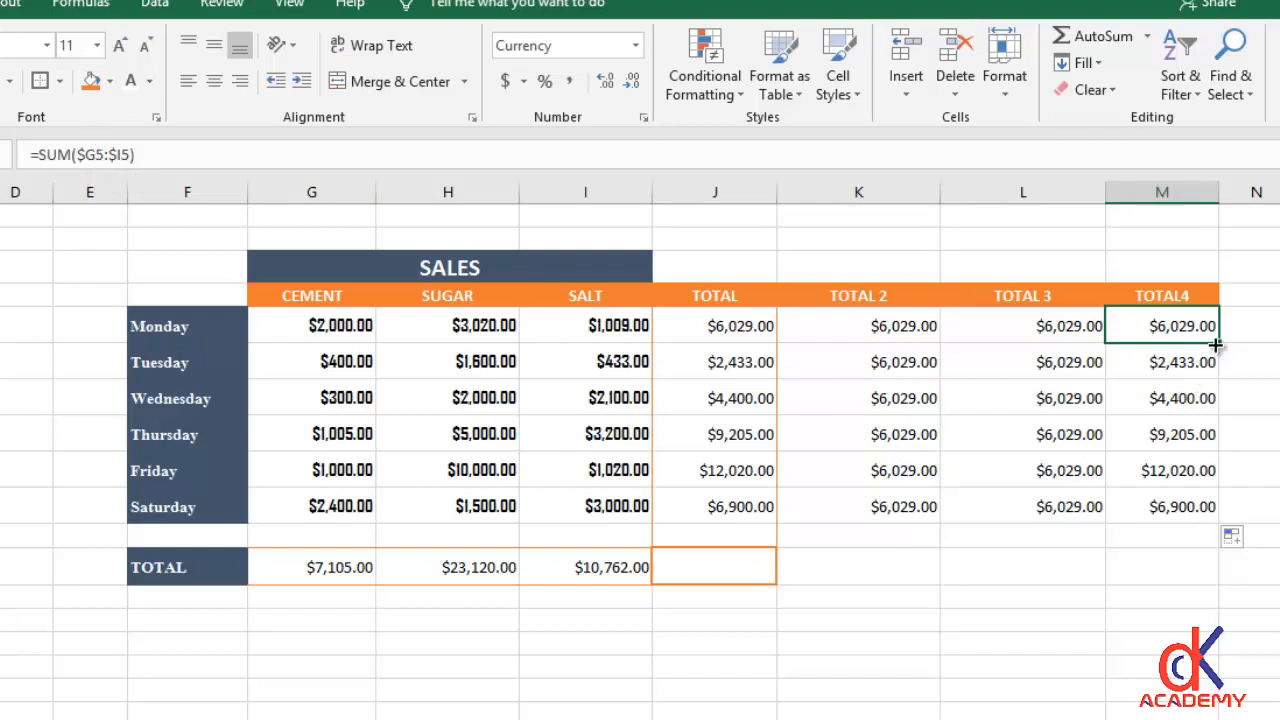
left_click_drag(1216, 344, 1193, 513)
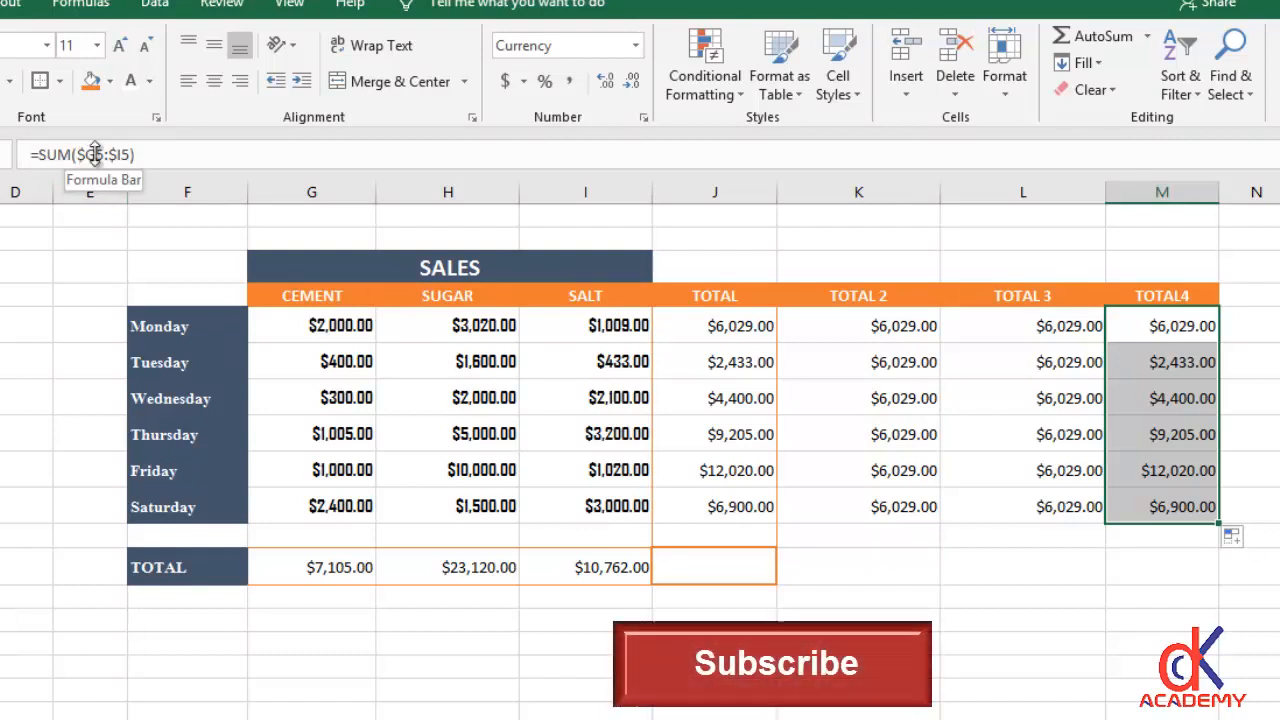
left_click(1062, 326)
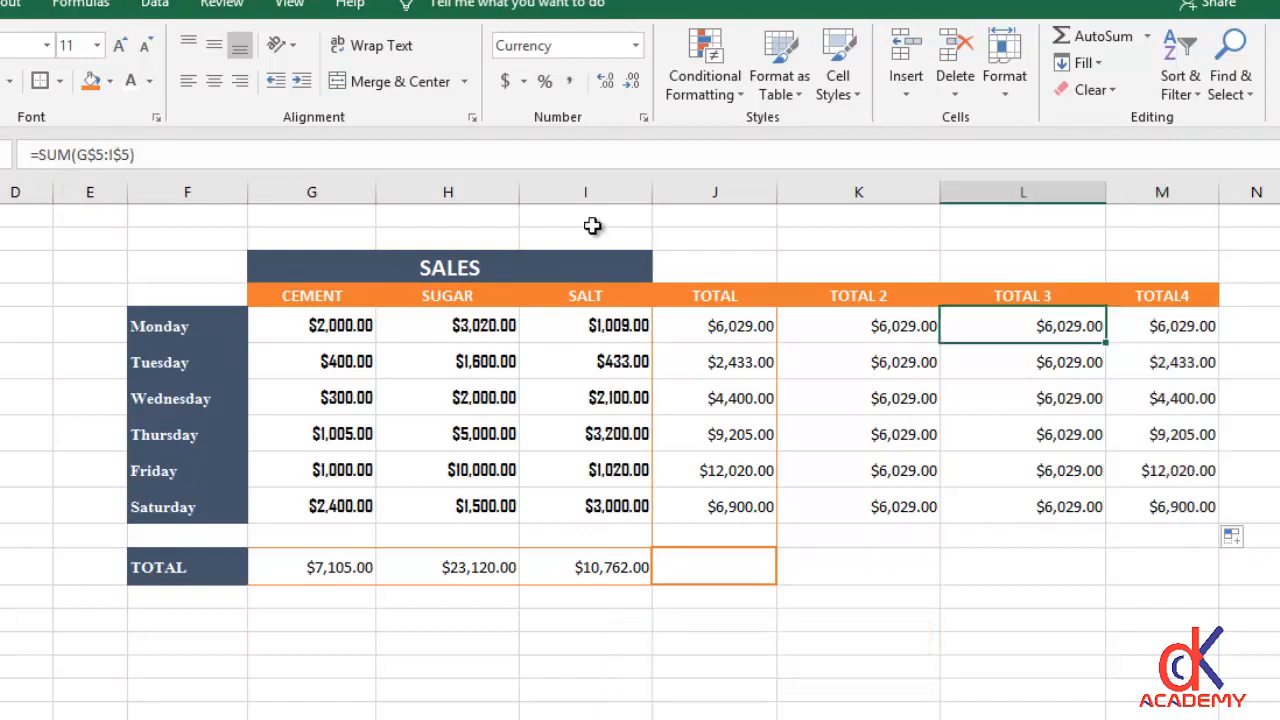